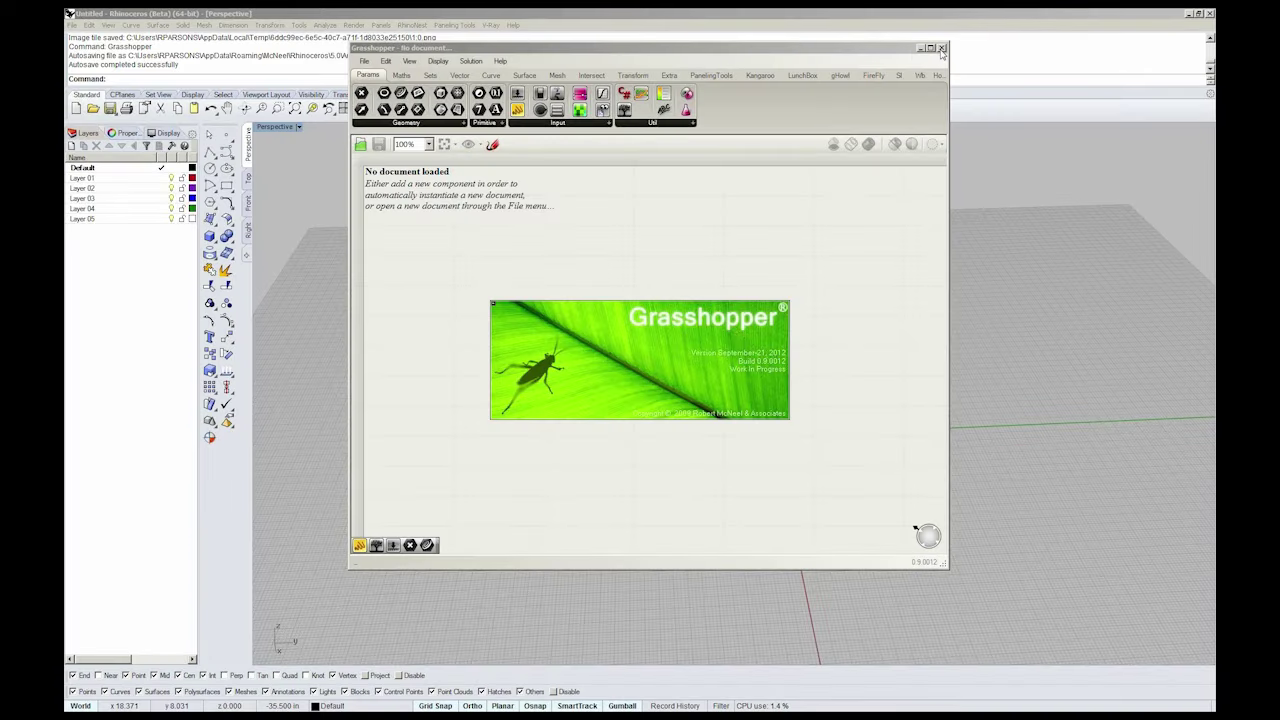
- Switch from the Explicit History slide to Rhino and tilt the empty Perspective grid
key(alt+Tab)
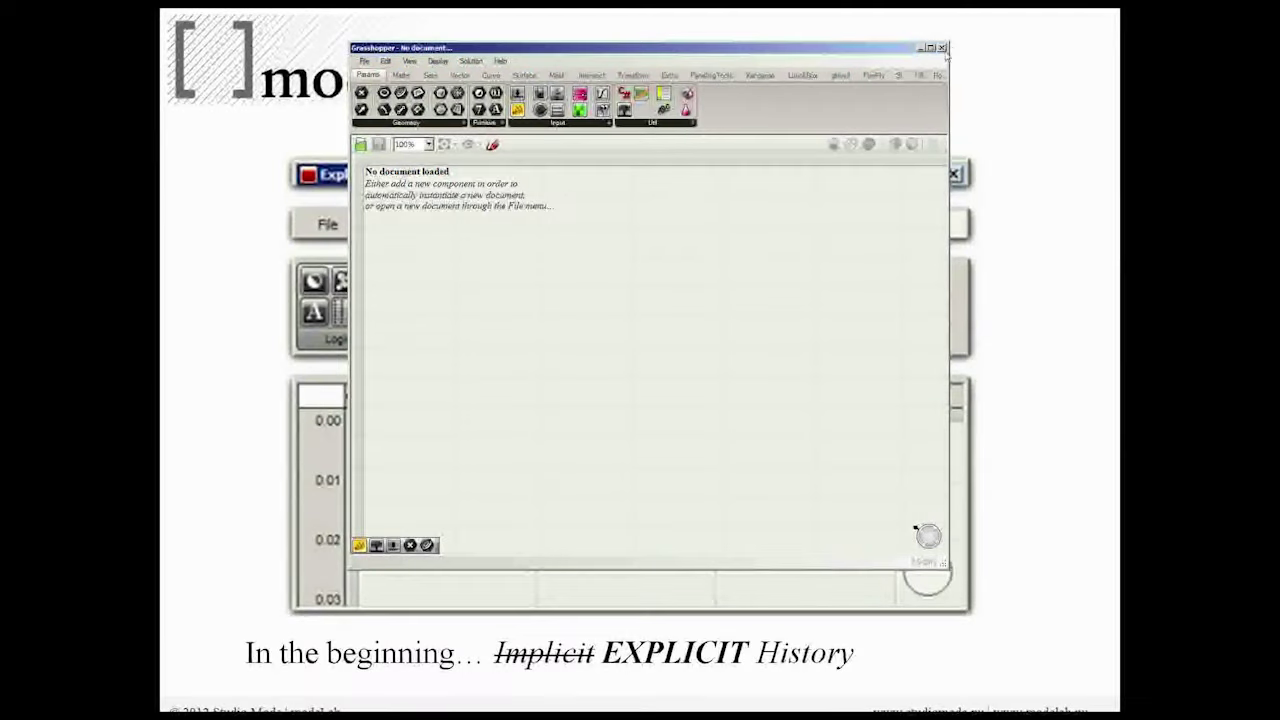
key(alt+Tab)
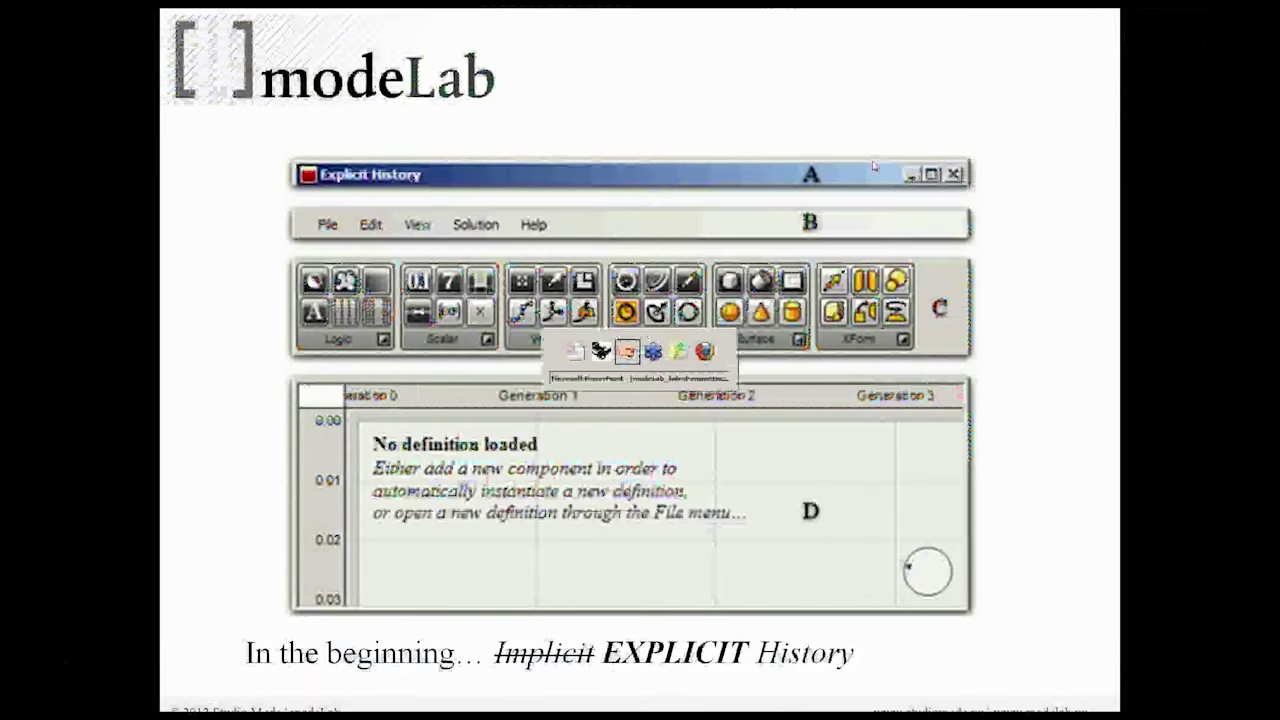
key(Tab)
key(Tab)
key(Tab)
key(Tab)
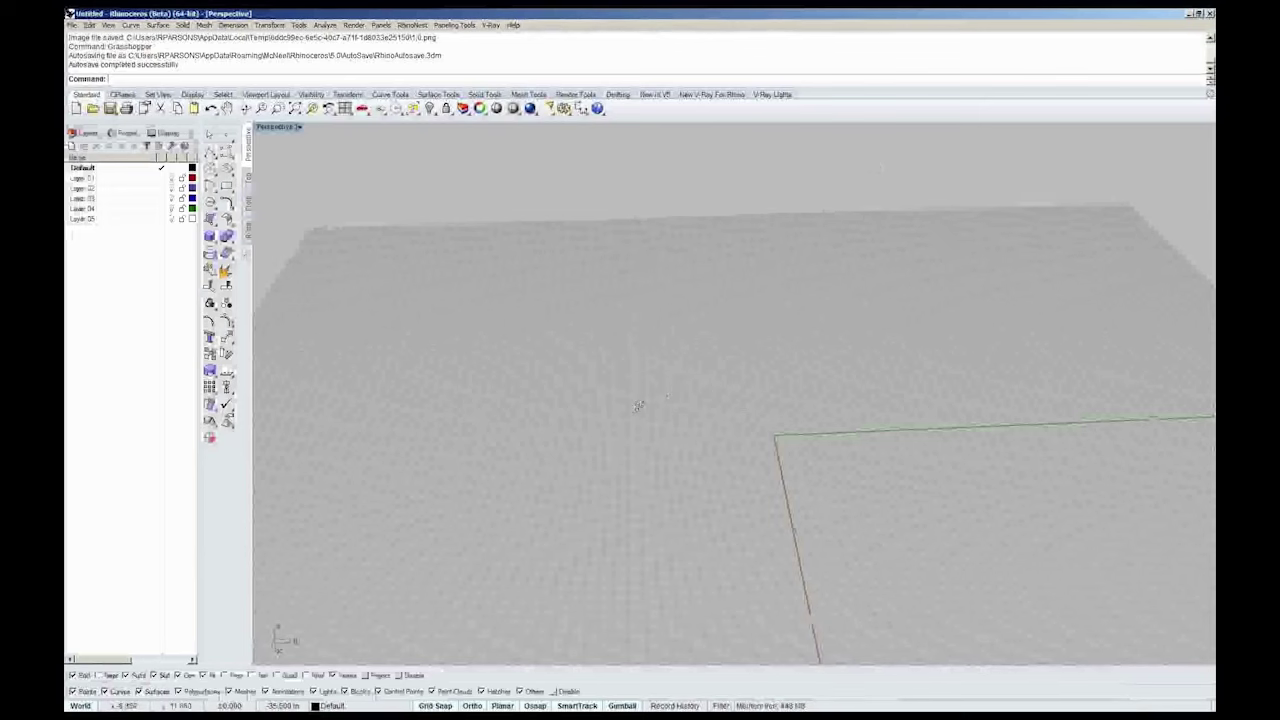
right_drag(640, 400, 688, 482)
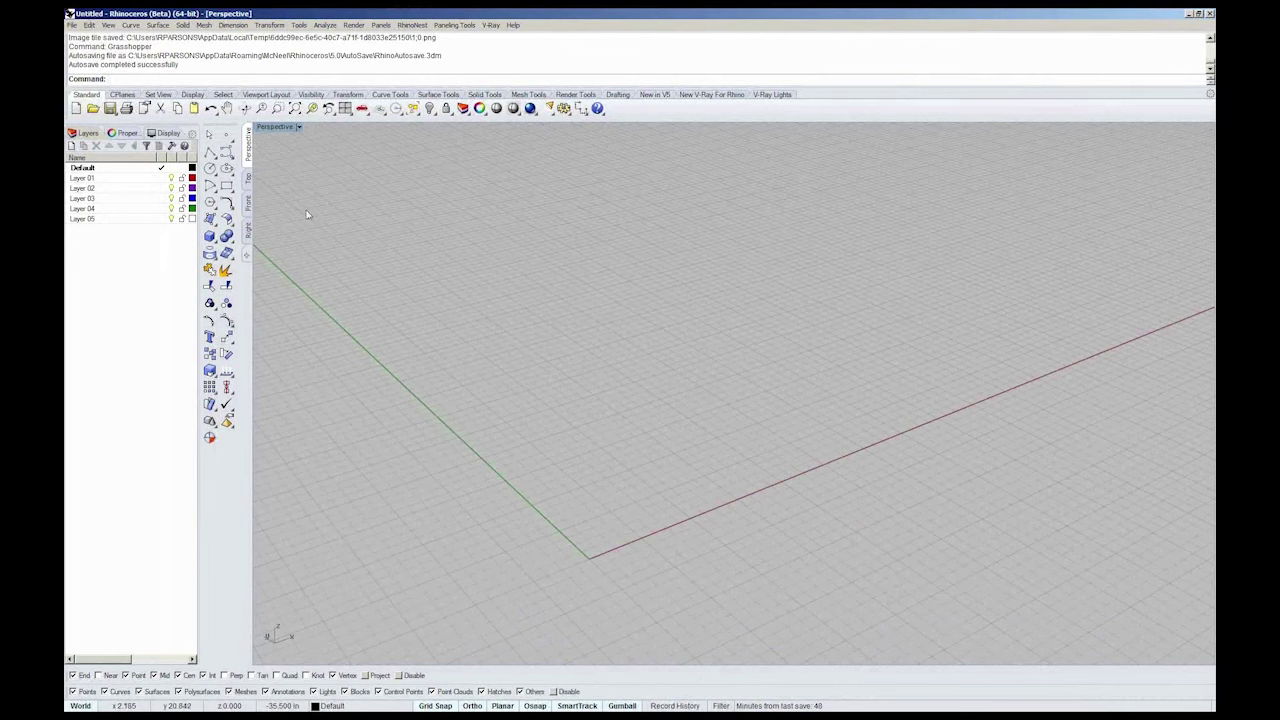
- In the Top view, draw a straight curve upward from the x-axis, then return to Perspective
click(249, 178)
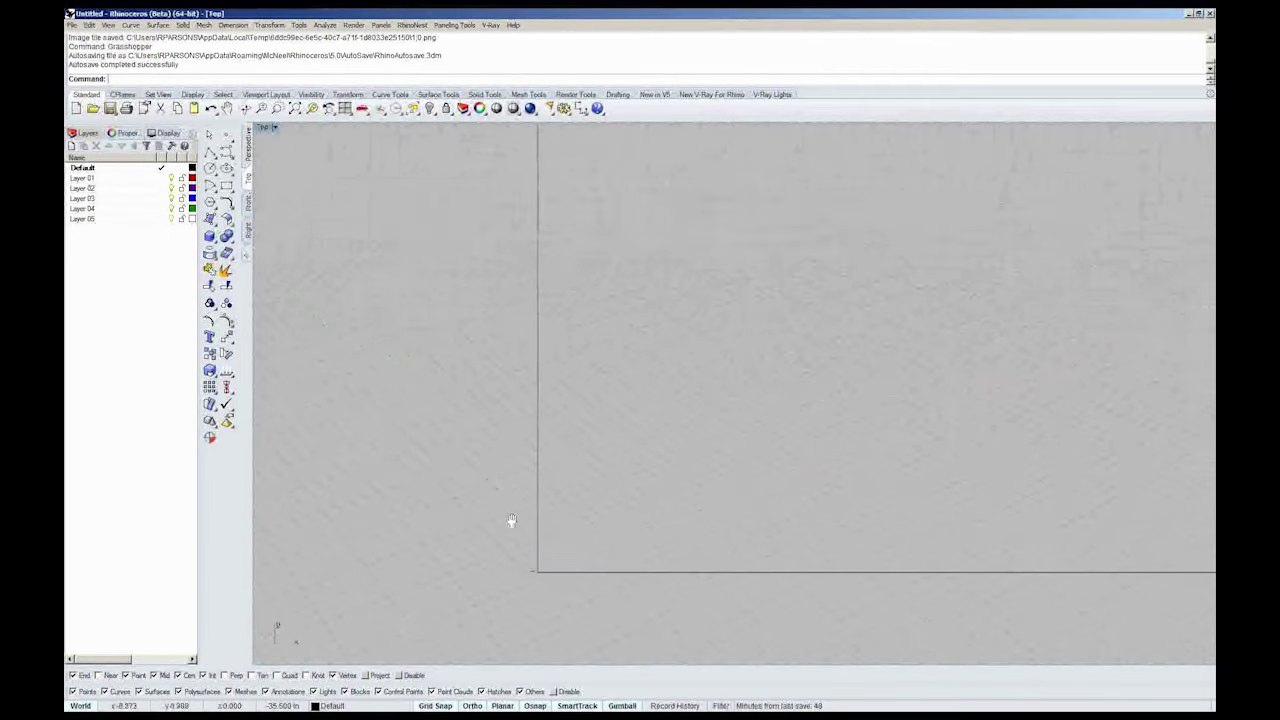
click(226, 152)
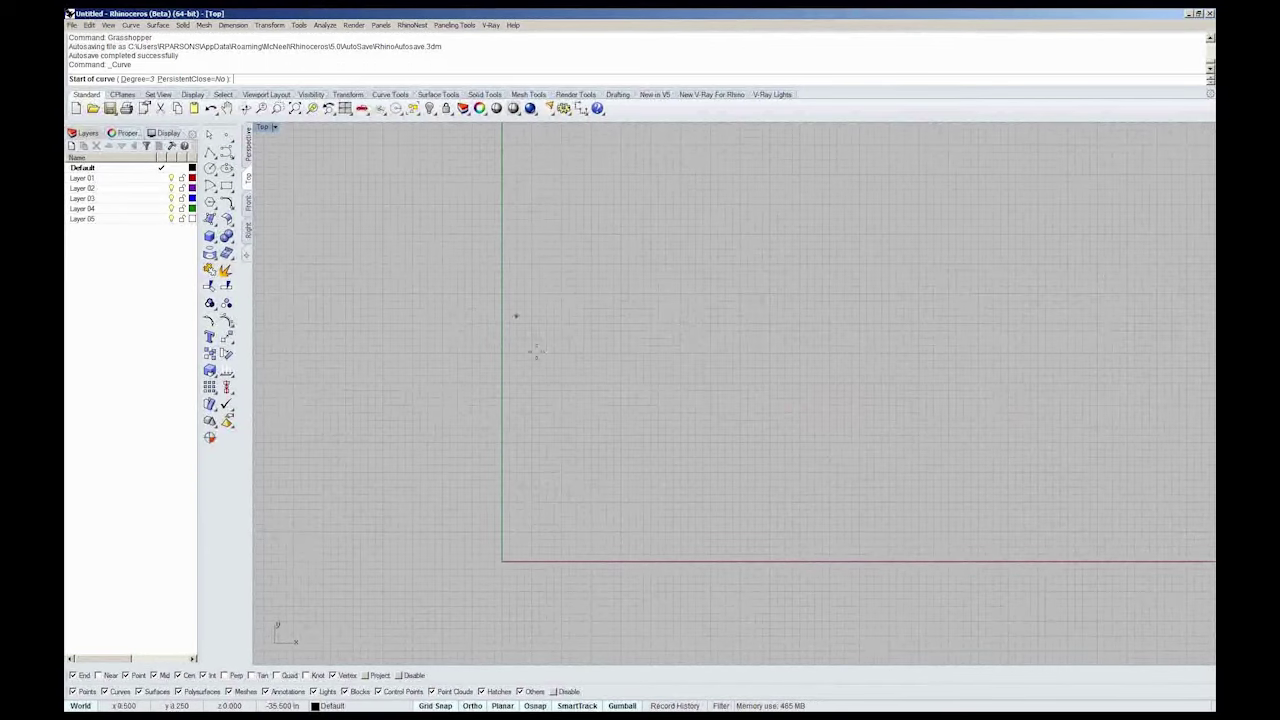
click(590, 561)
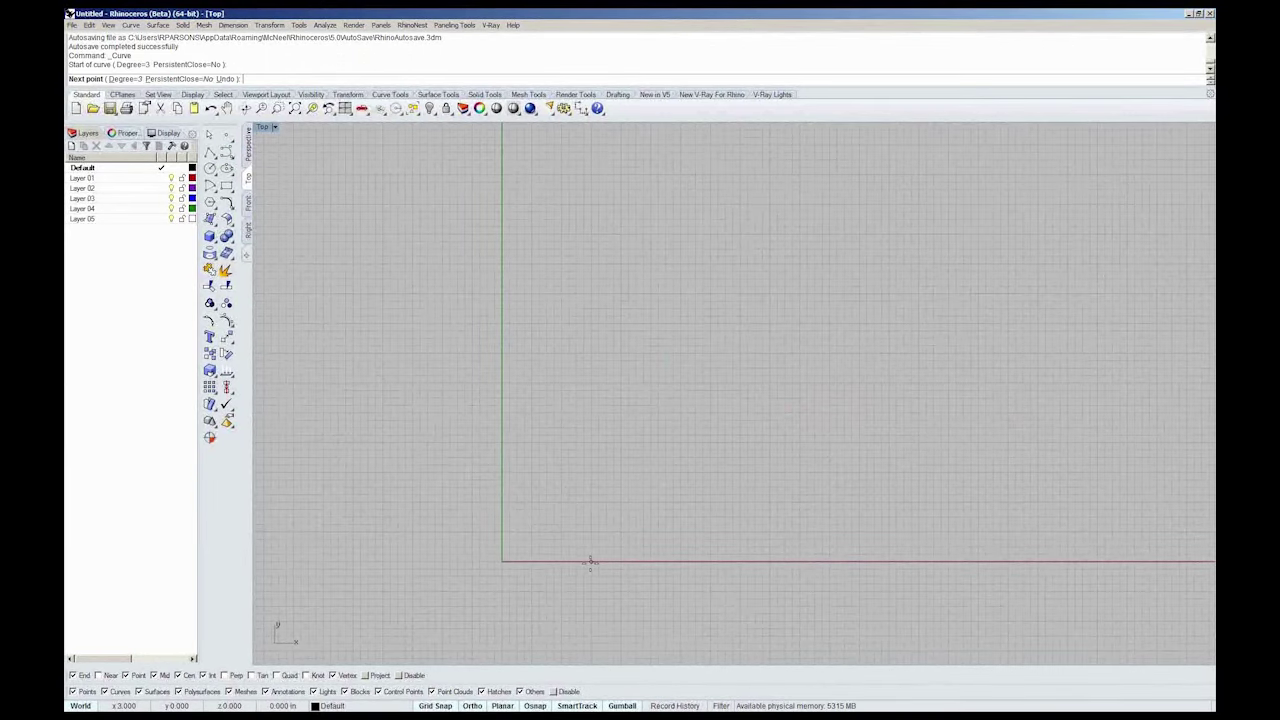
click(590, 501)
click(590, 442)
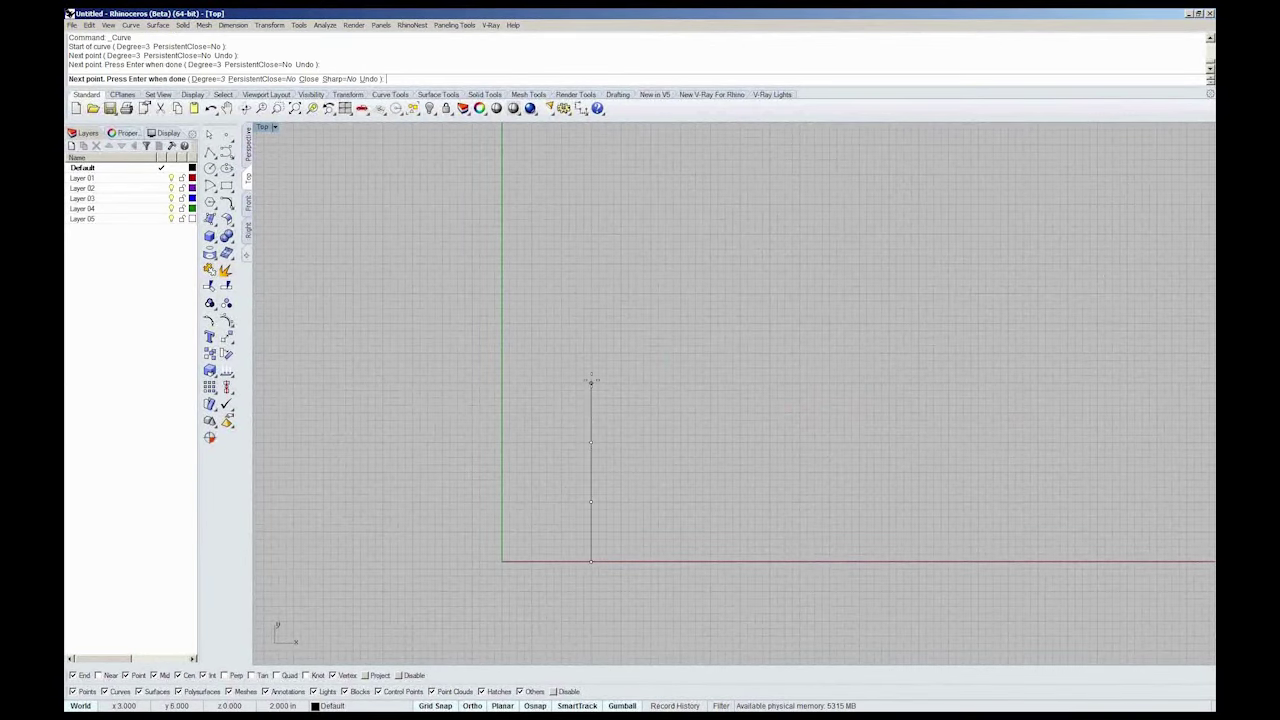
click(590, 383)
click(590, 324)
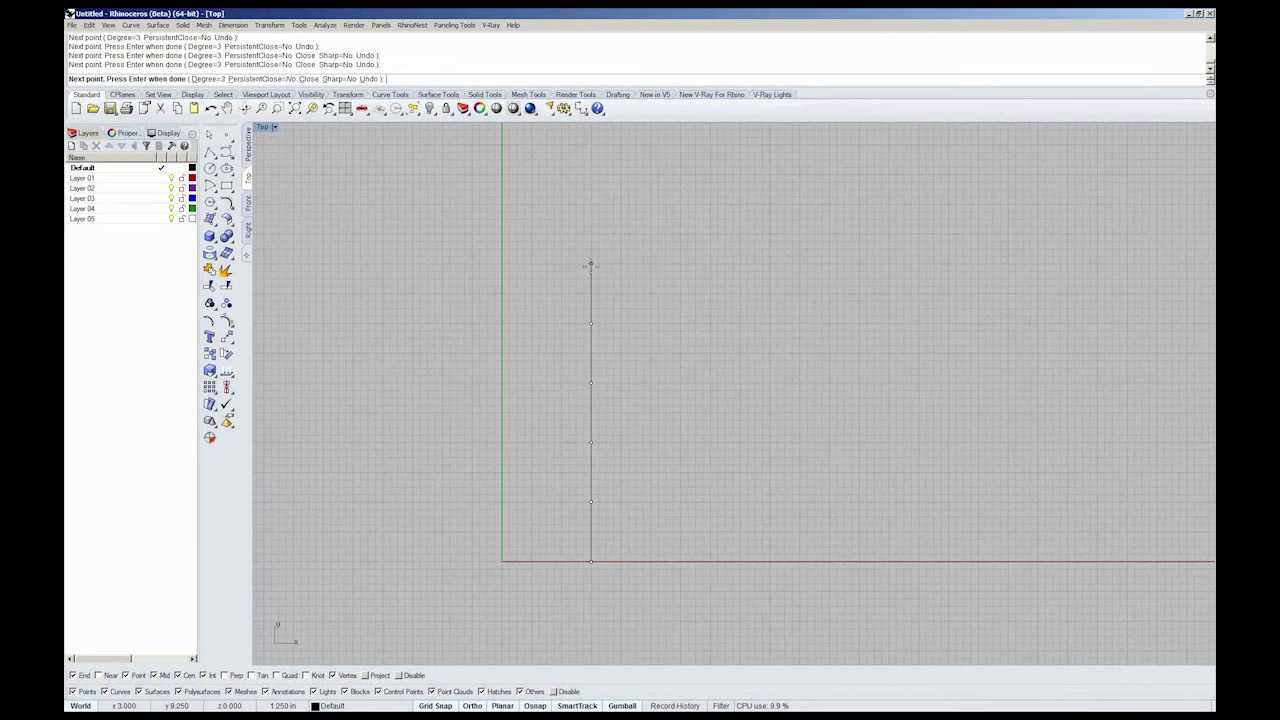
click(590, 264)
key(Return)
right_drag(668, 346, 606, 348)
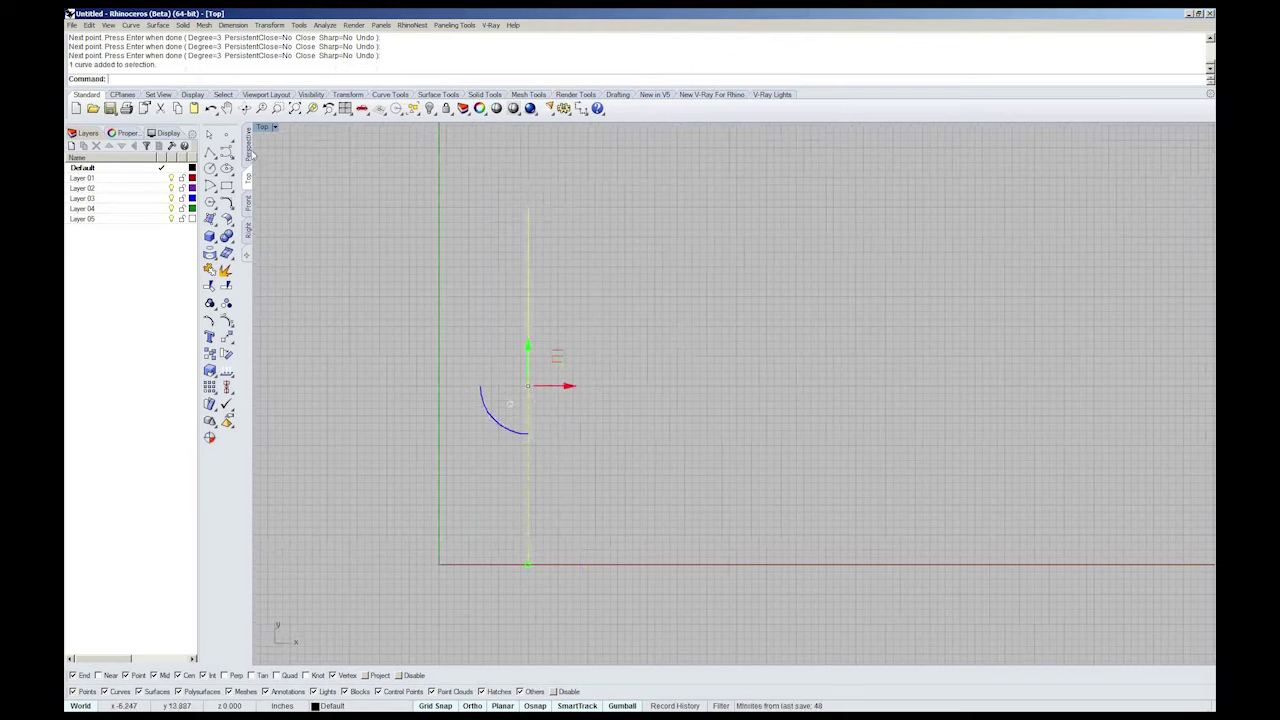
click(248, 148)
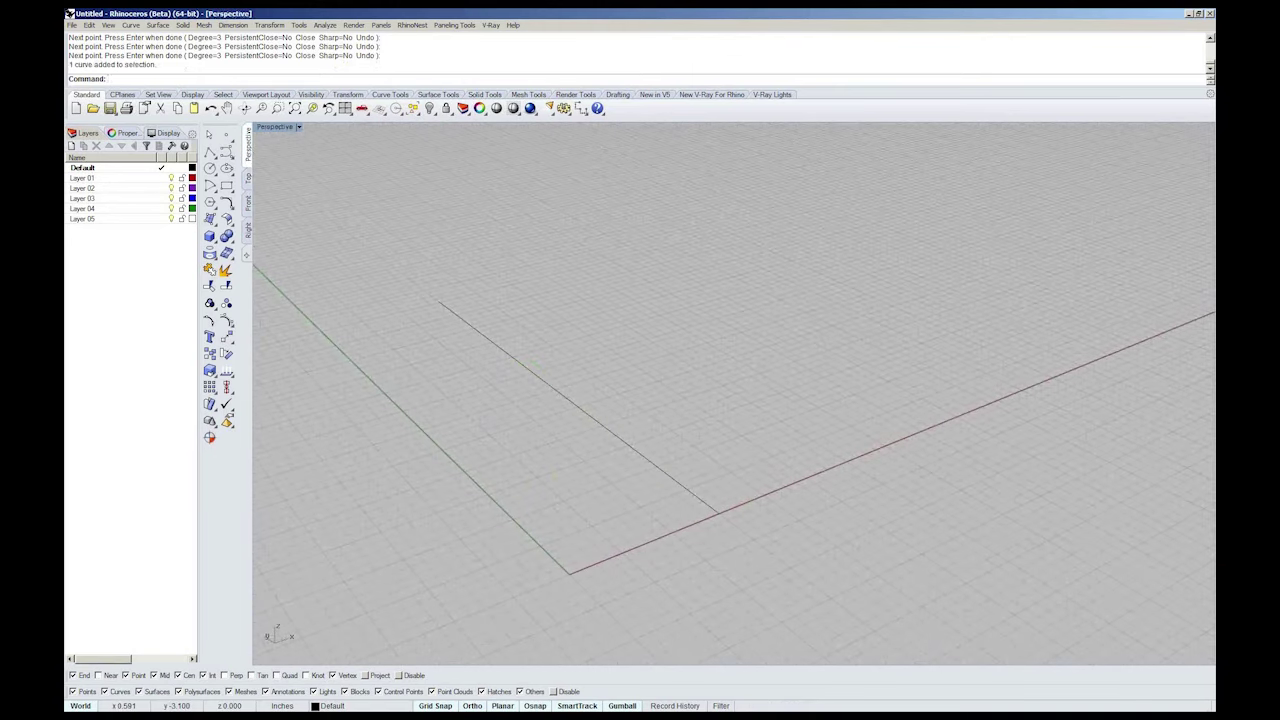
- With Record History on, extrude the curve upward into a vertical surface
click(681, 706)
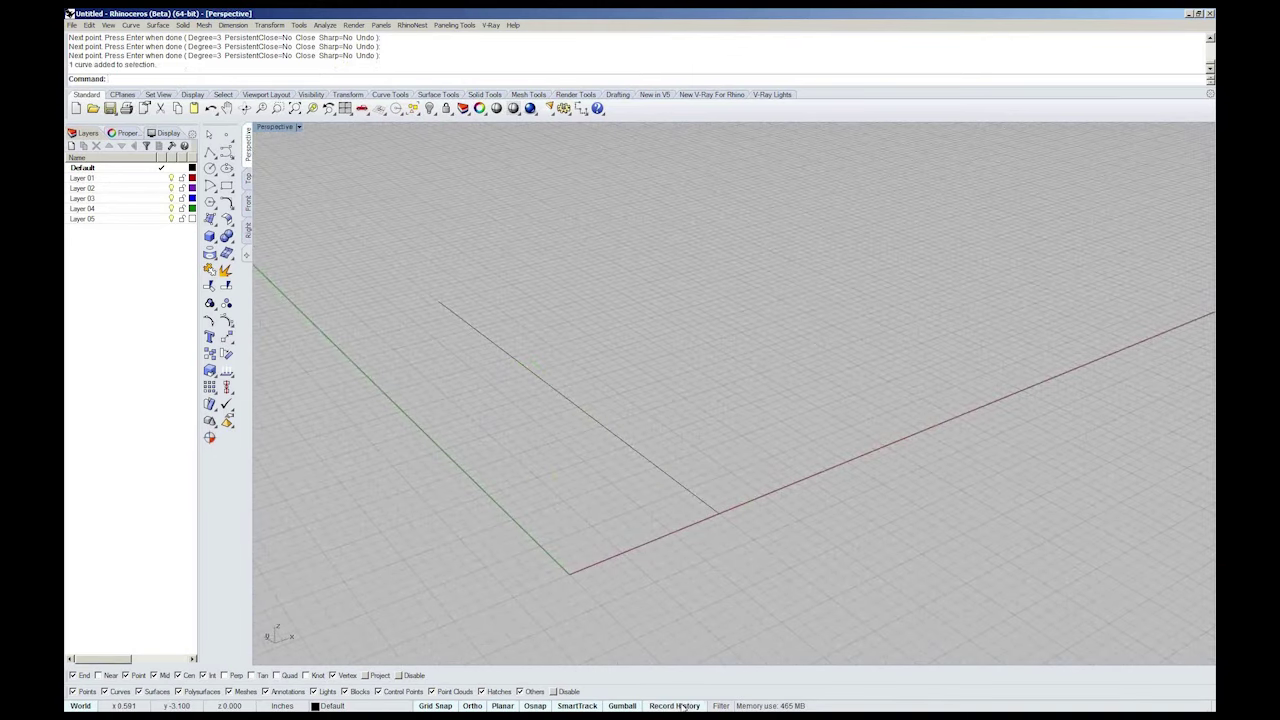
click(679, 483)
right_drag(679, 487, 564, 362)
text(ExtrudeCrv)
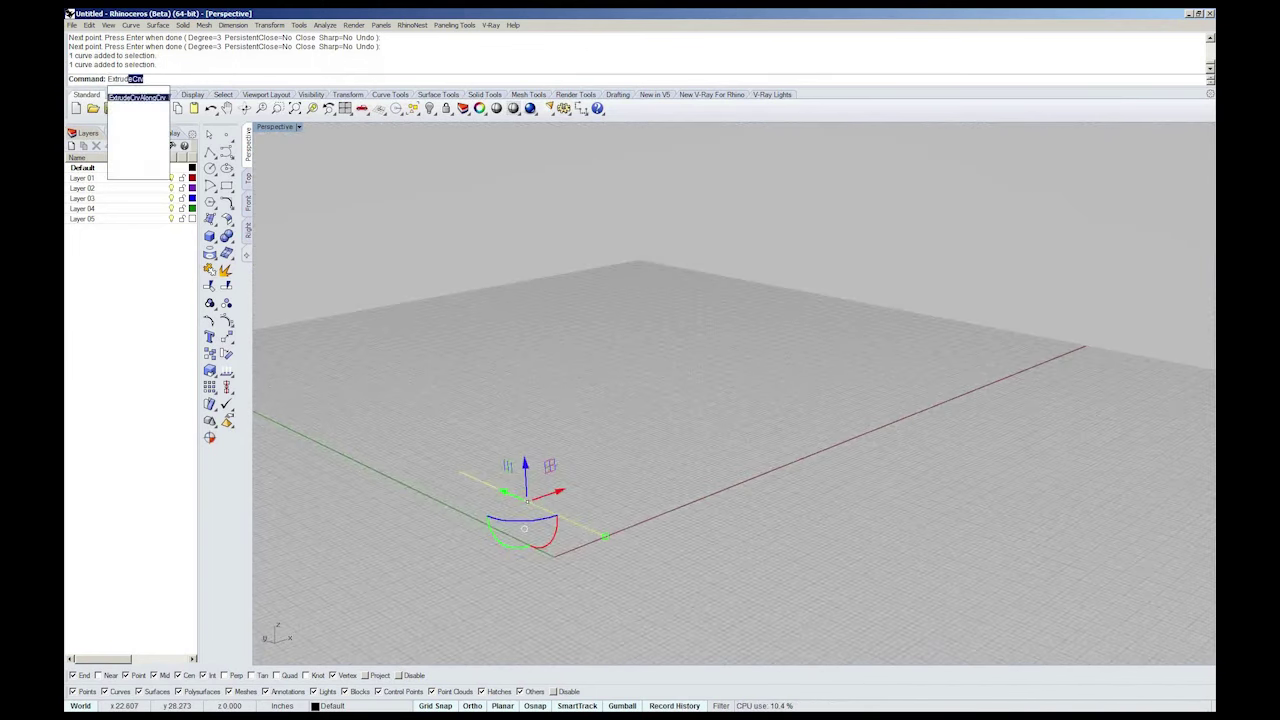
key(Return)
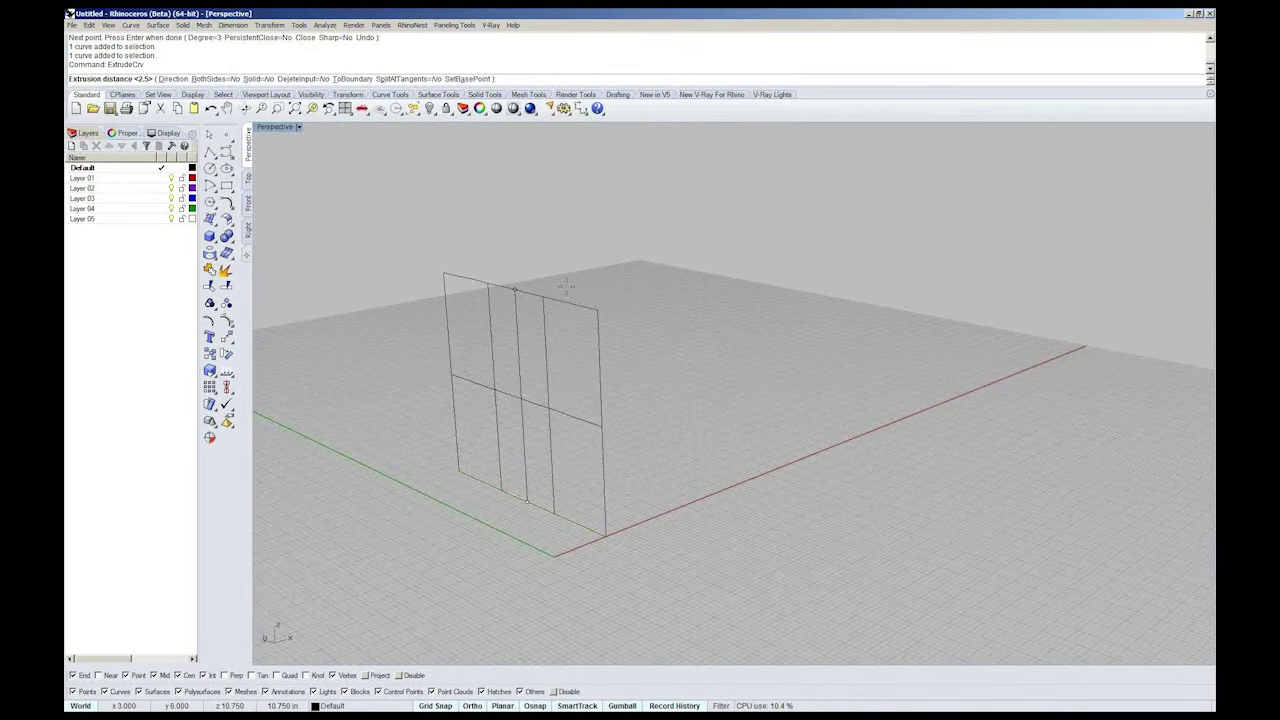
key(Escape)
- Orbit around the new surface and switch the viewport to Ghosted display
mouse_move(651, 417)
right_down()
mouse_move(590, 418)
mouse_move(750, 522)
mouse_move(706, 509)
right_up()
key(ctrl+alt+g)
right_click(706, 509)
key(Escape)
scroll(706, 508, down, 2)
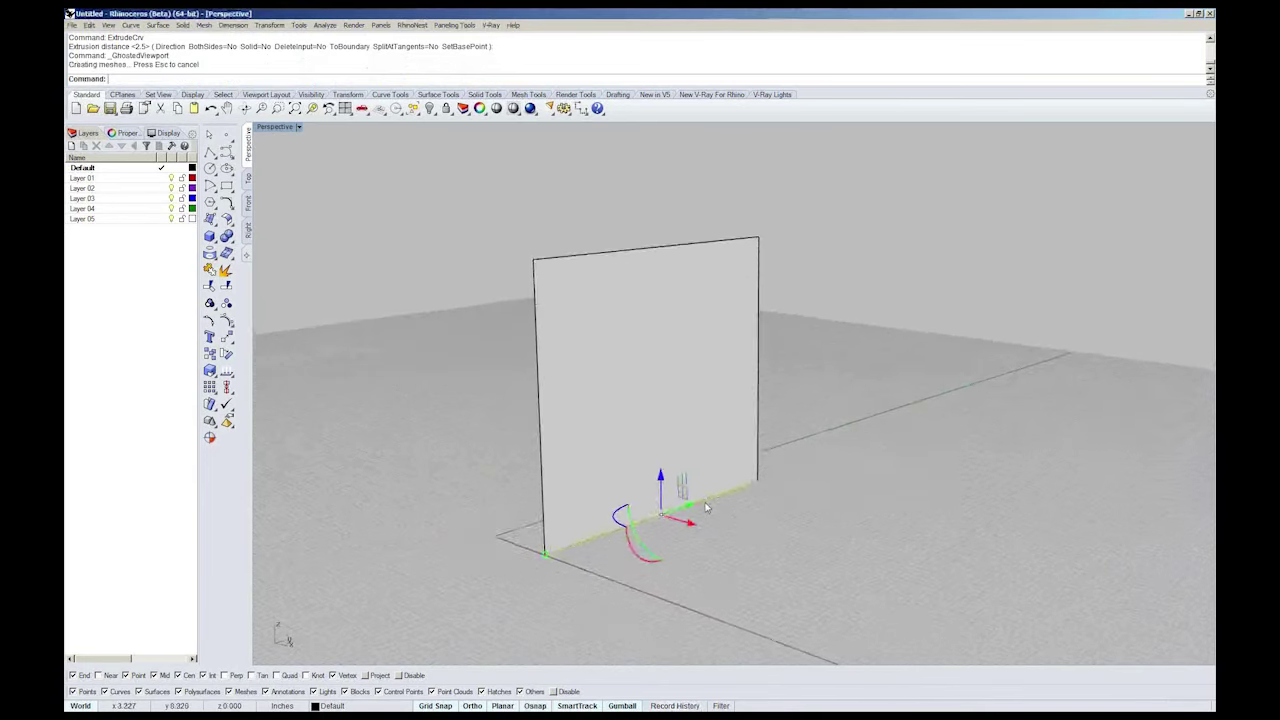
scroll(706, 509, down, 2)
- Show control points, then push and lift a bottom-edge point to bend the surface
click(226, 320)
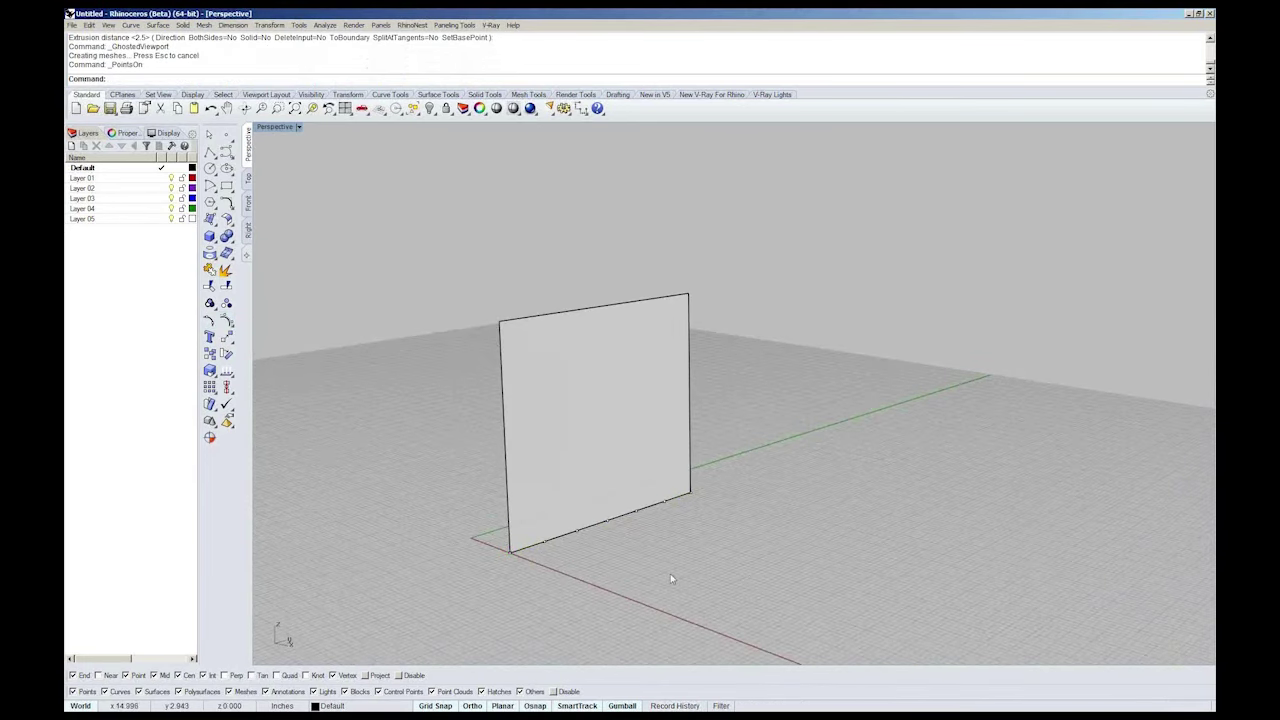
click(608, 521)
drag(635, 532, 736, 575)
scroll(760, 560, up, 3)
right_drag(772, 548, 736, 535)
drag(736, 535, 738, 407)
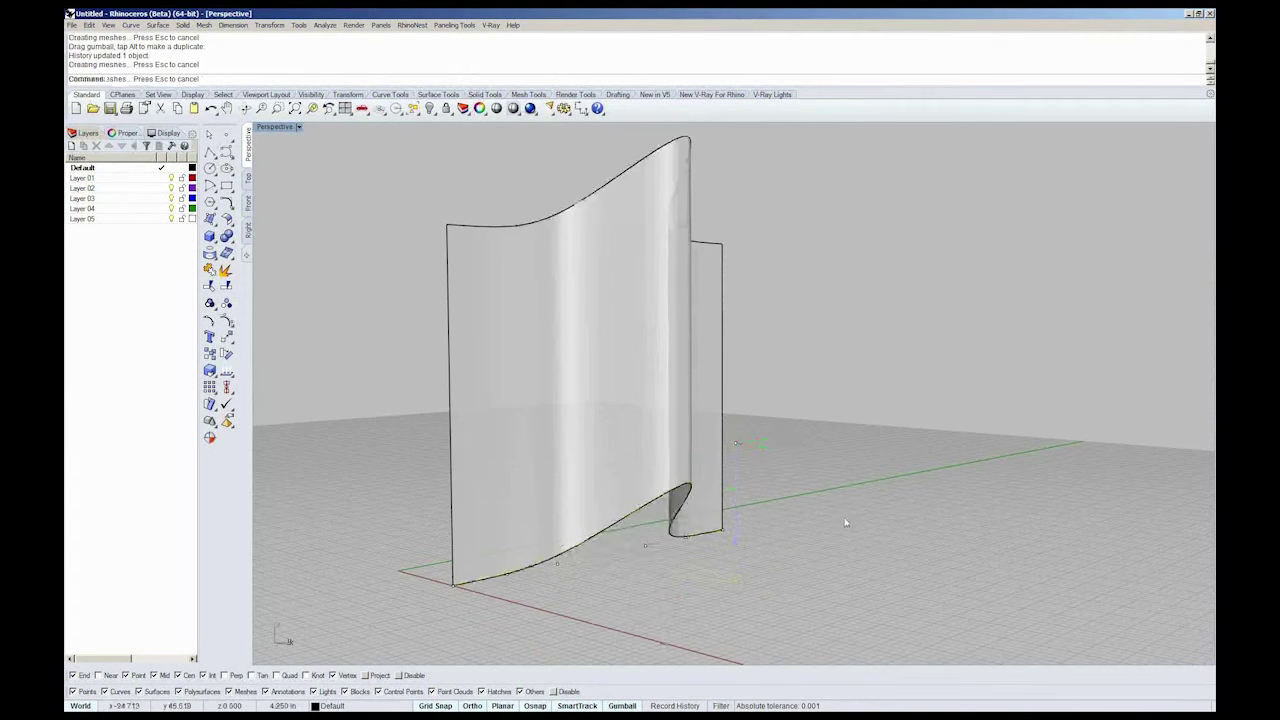
right_drag(846, 514, 686, 529)
scroll(686, 529, up, 5)
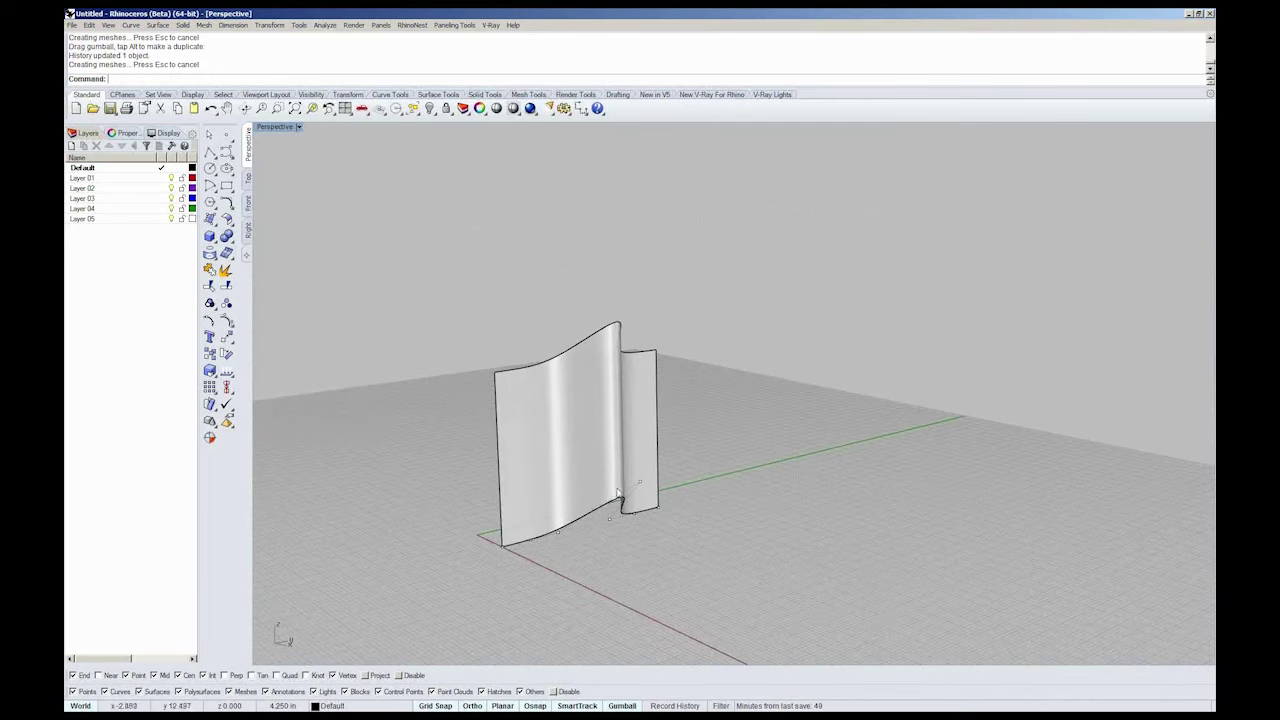
click(592, 494)
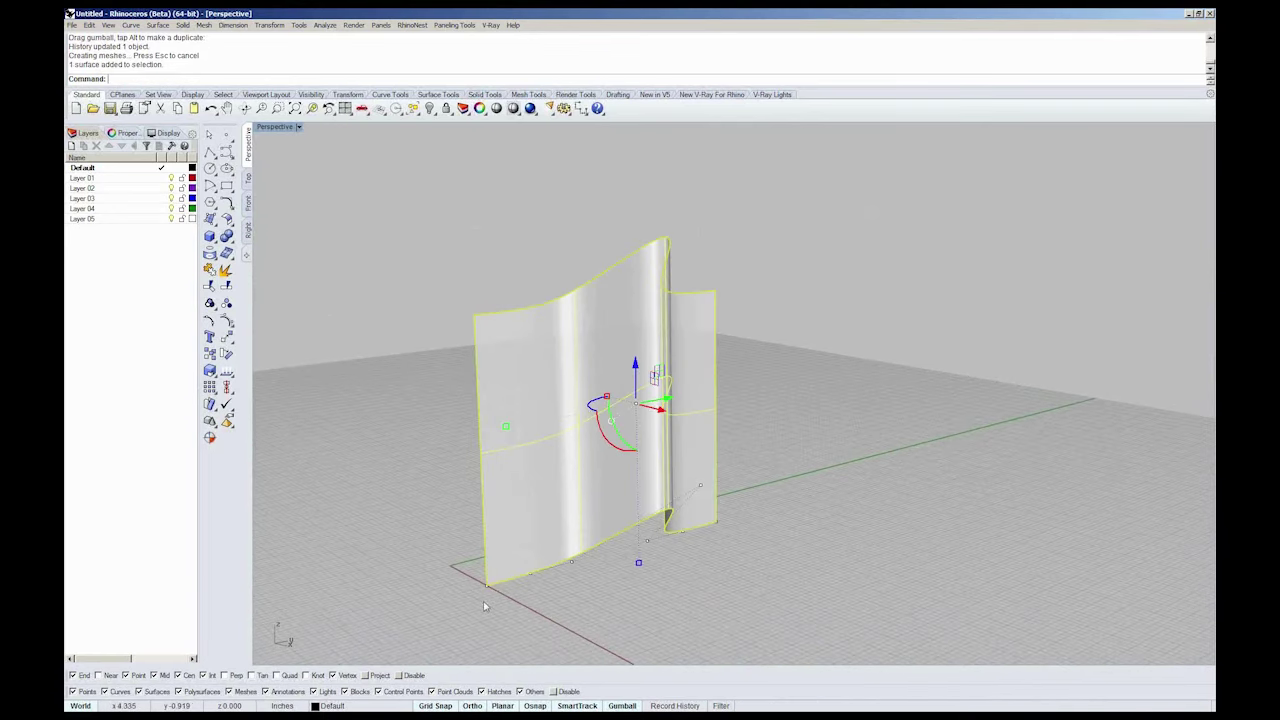
click(771, 533)
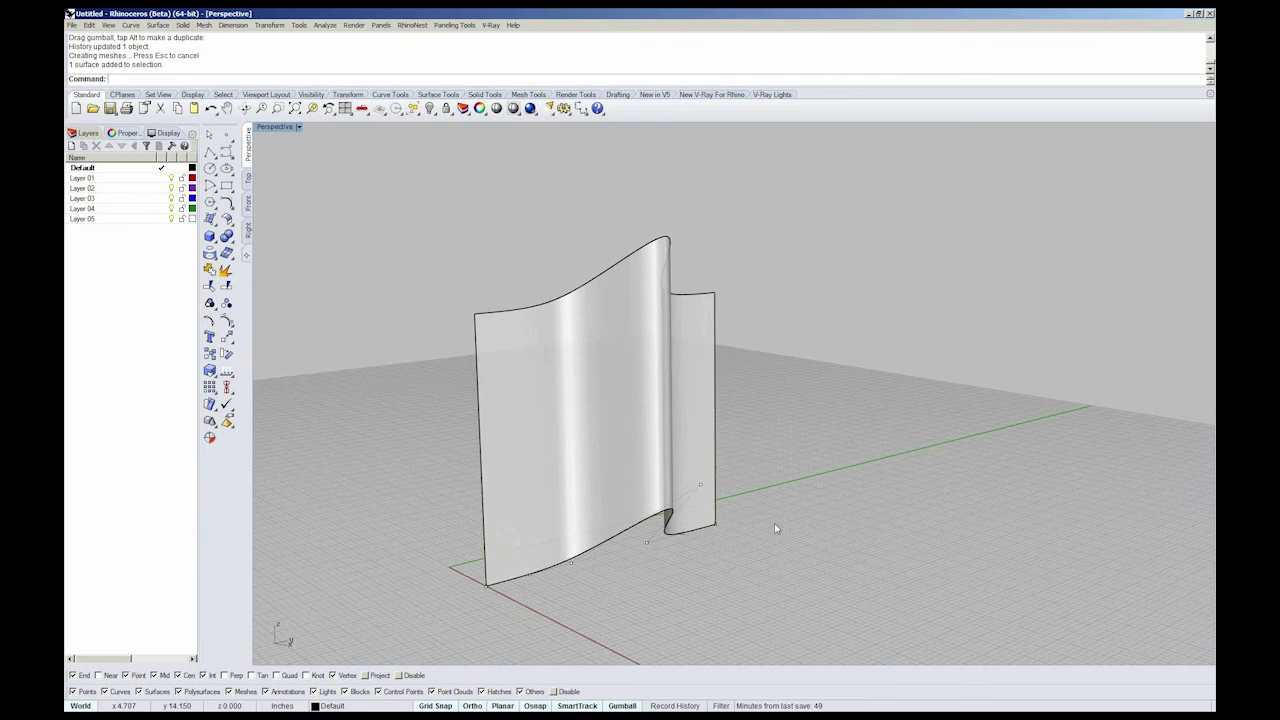
- Pull two more bottom-edge control points to shape the wall into an S-curve
click(684, 530)
click(716, 527)
drag(732, 524, 795, 497)
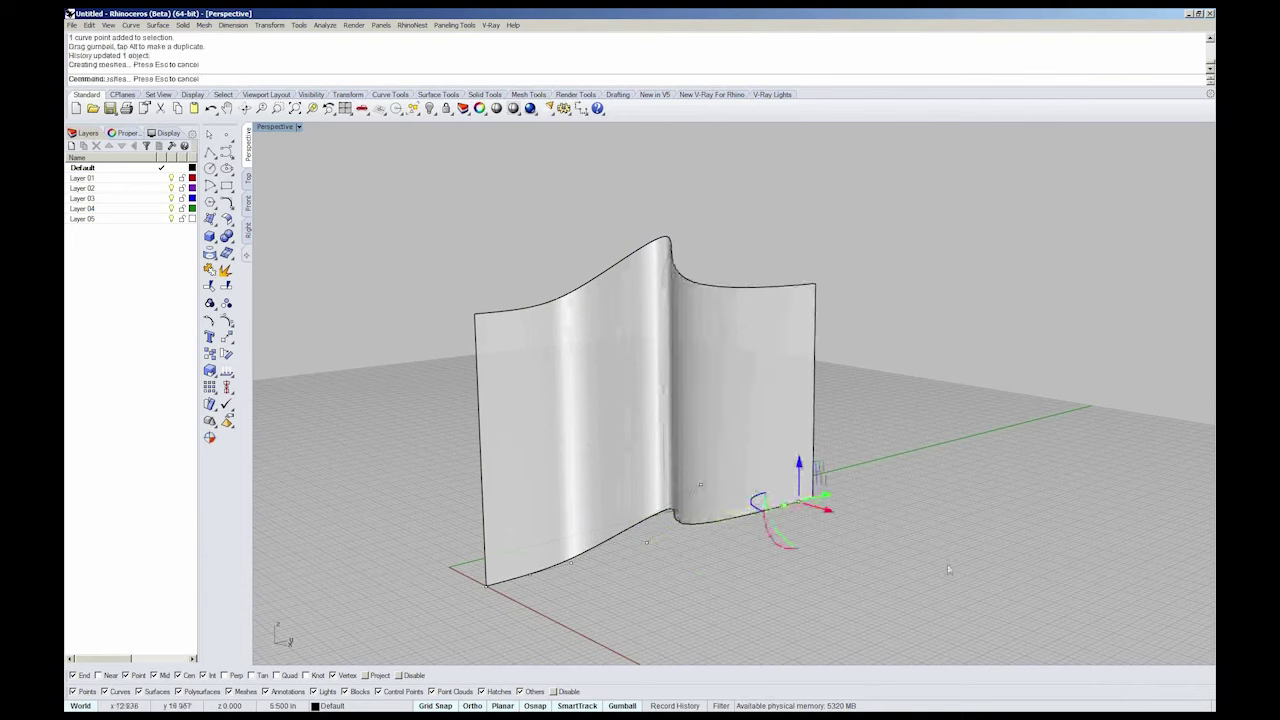
right_drag(795, 497, 710, 470)
key(Escape)
- Contour the surface vertically into curves spaced 0.25 apart
click(718, 525)
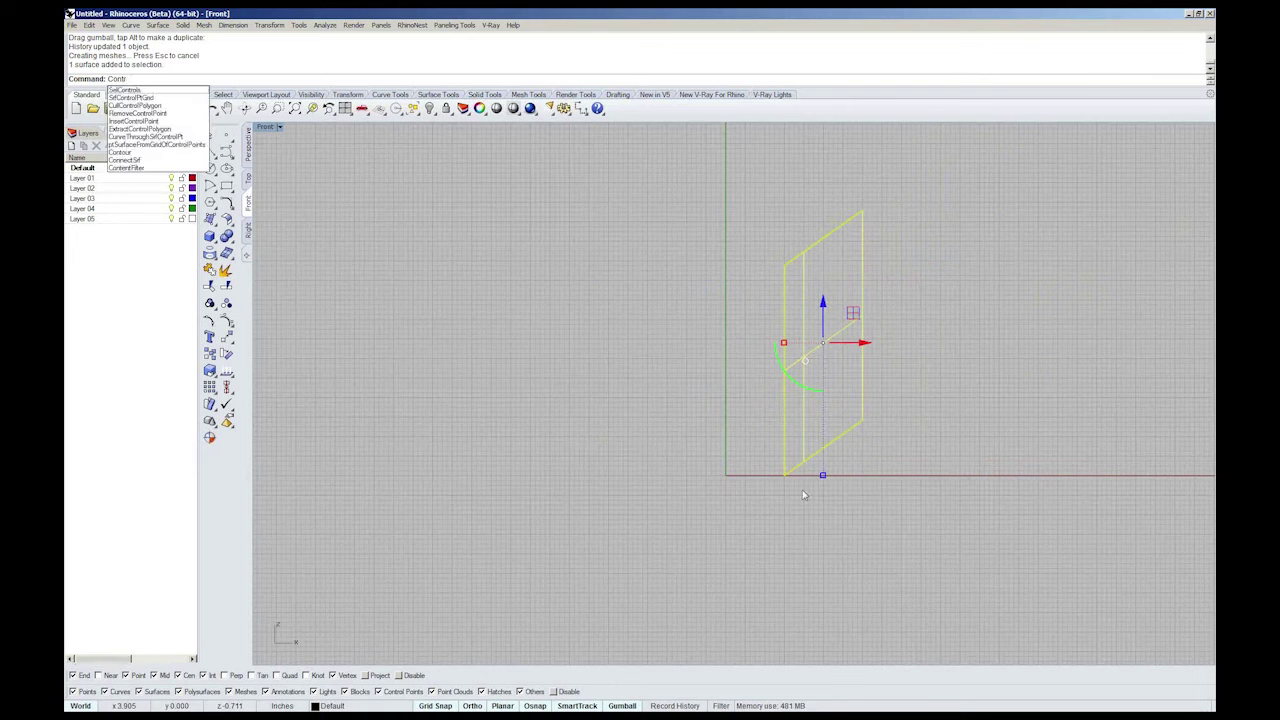
key(BackSpace)
text(our)
key(Return)
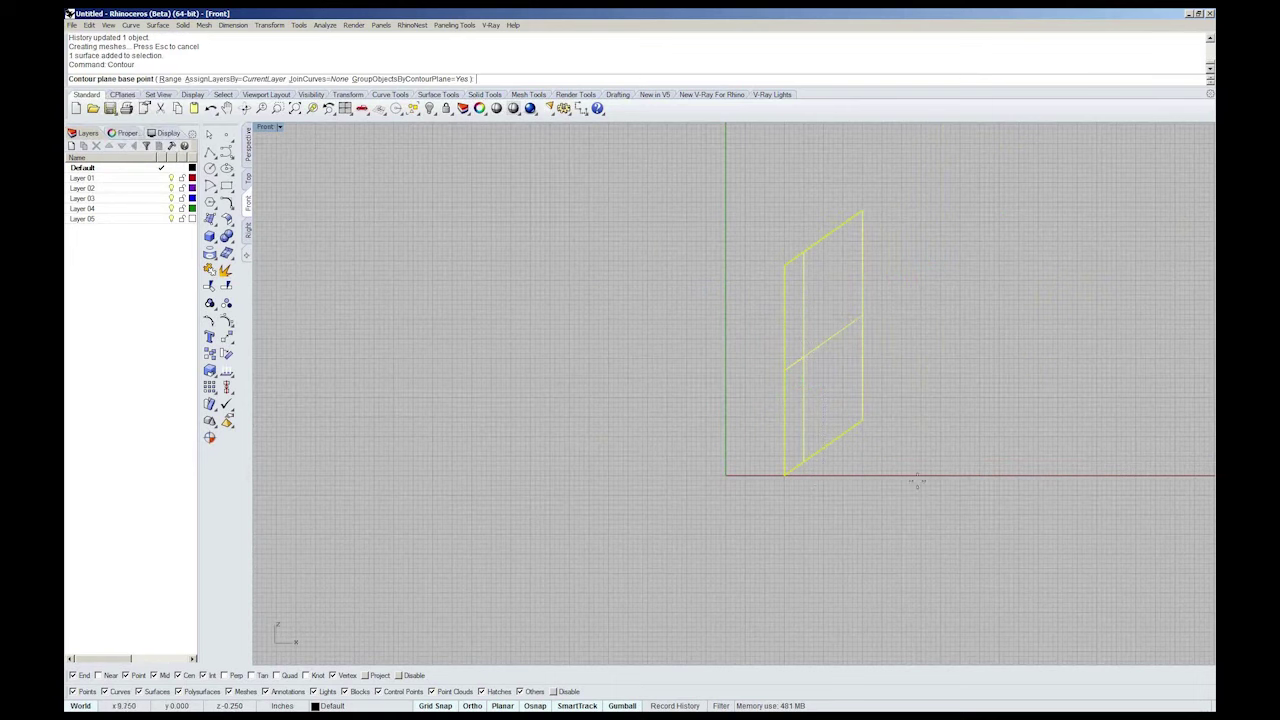
click(910, 476)
click(912, 216)
key(Return)
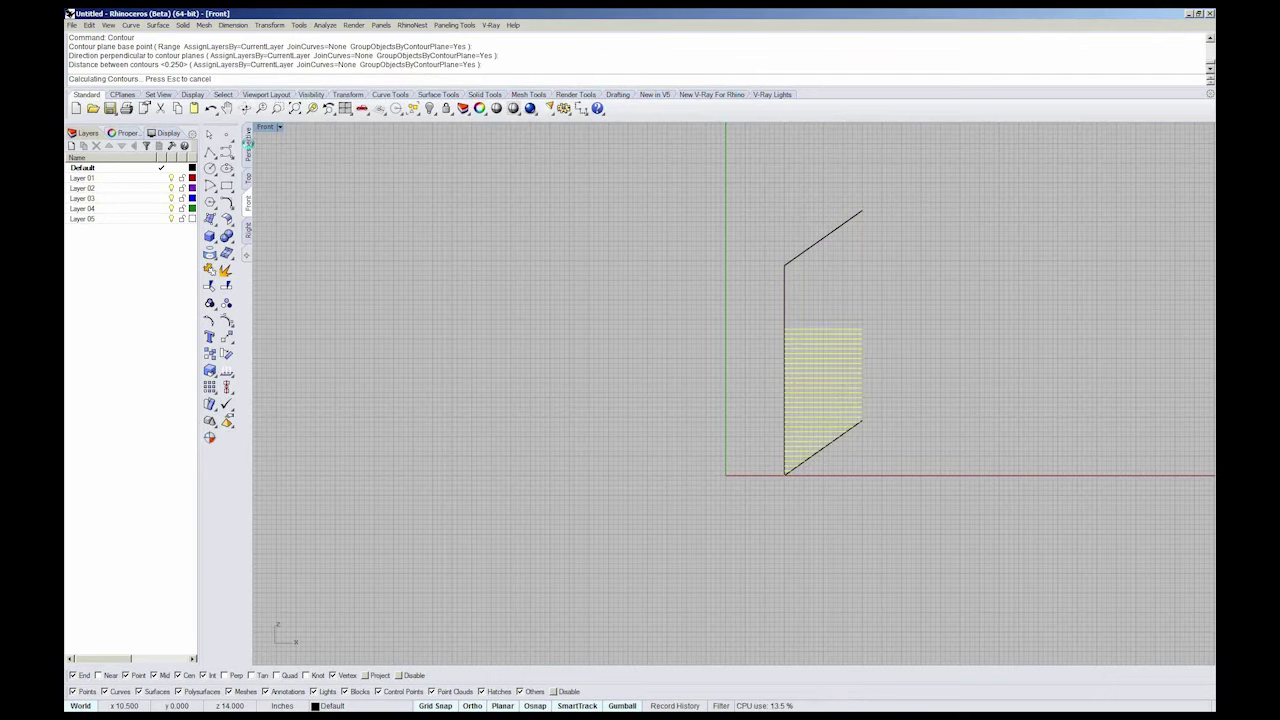
- Return to Perspective, orbit around the contoured surface and deselect the curves
click(247, 140)
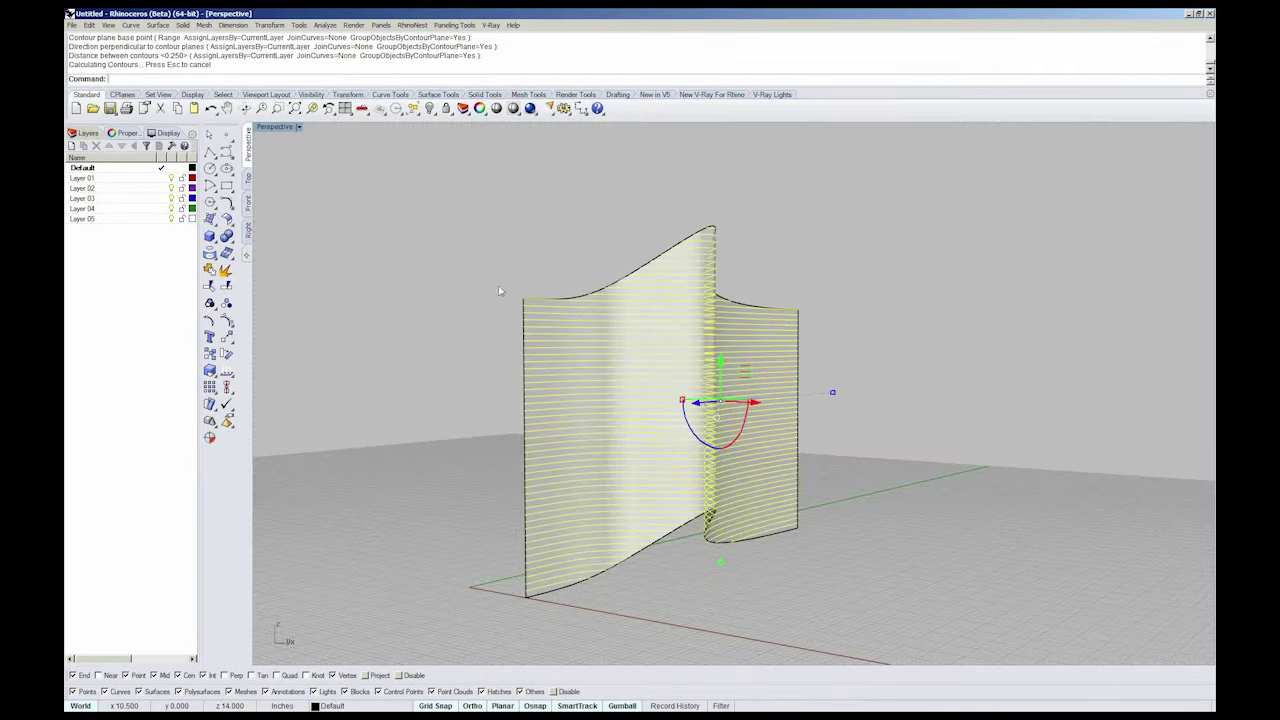
right_drag(500, 291, 682, 541)
click(682, 541)
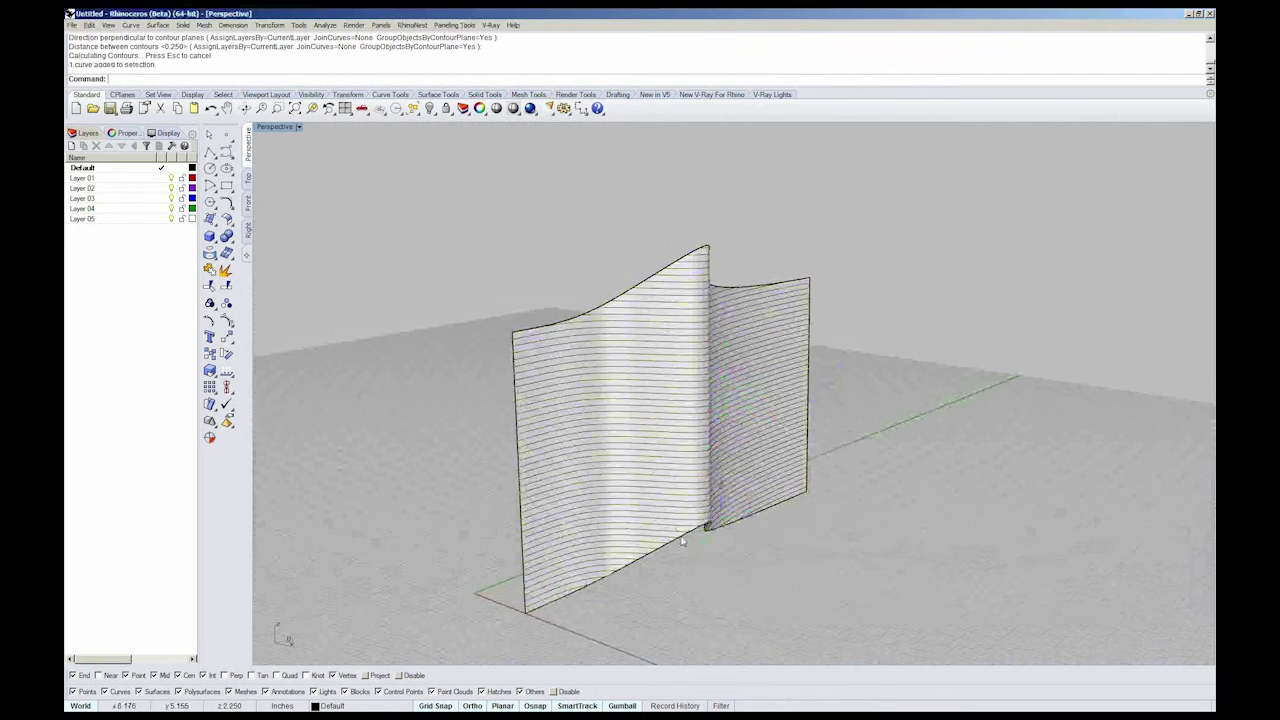
scroll(682, 541, down, 5)
- Show a curve's control points and push one outward to bulge the surface
key(F10)
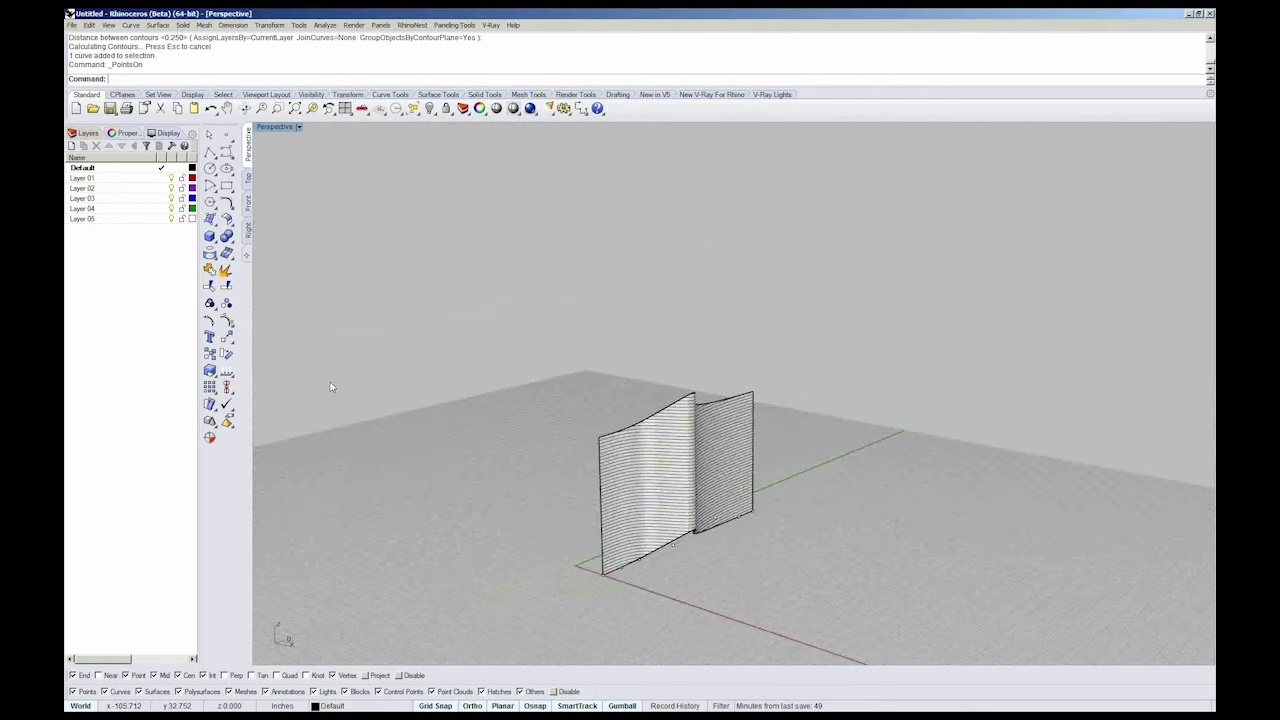
click(714, 521)
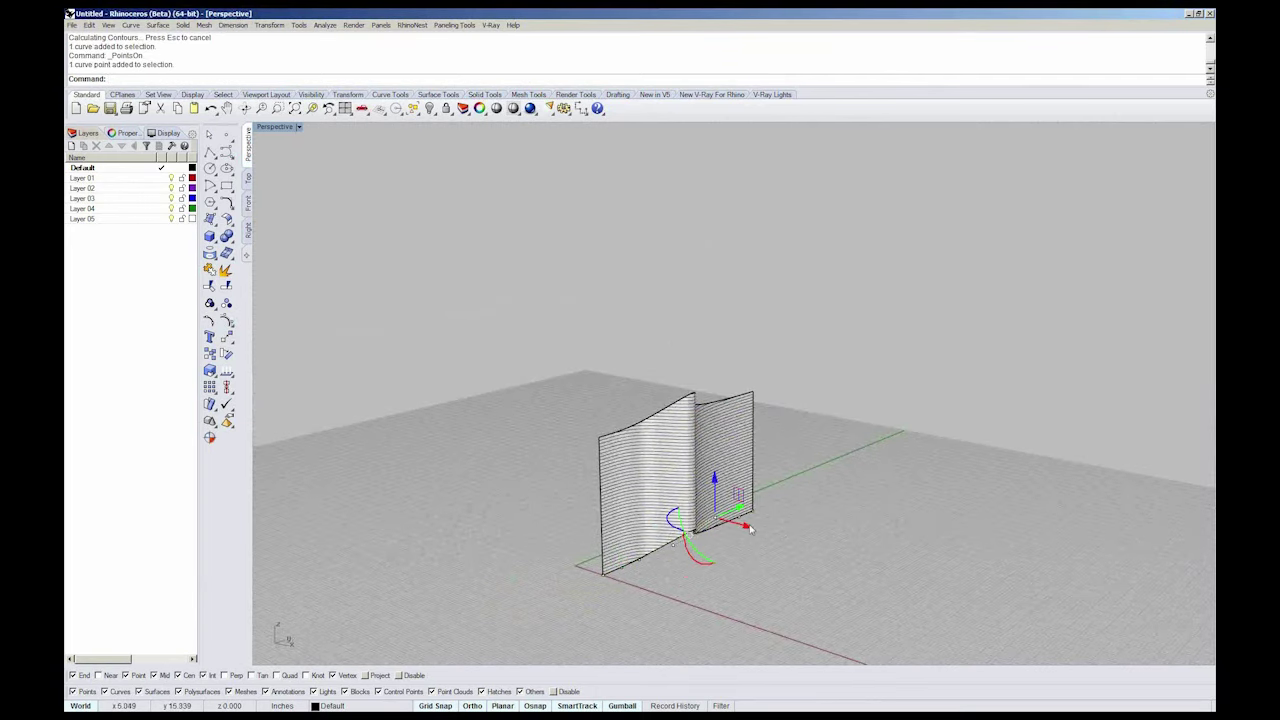
drag(751, 533, 869, 571)
click(886, 594)
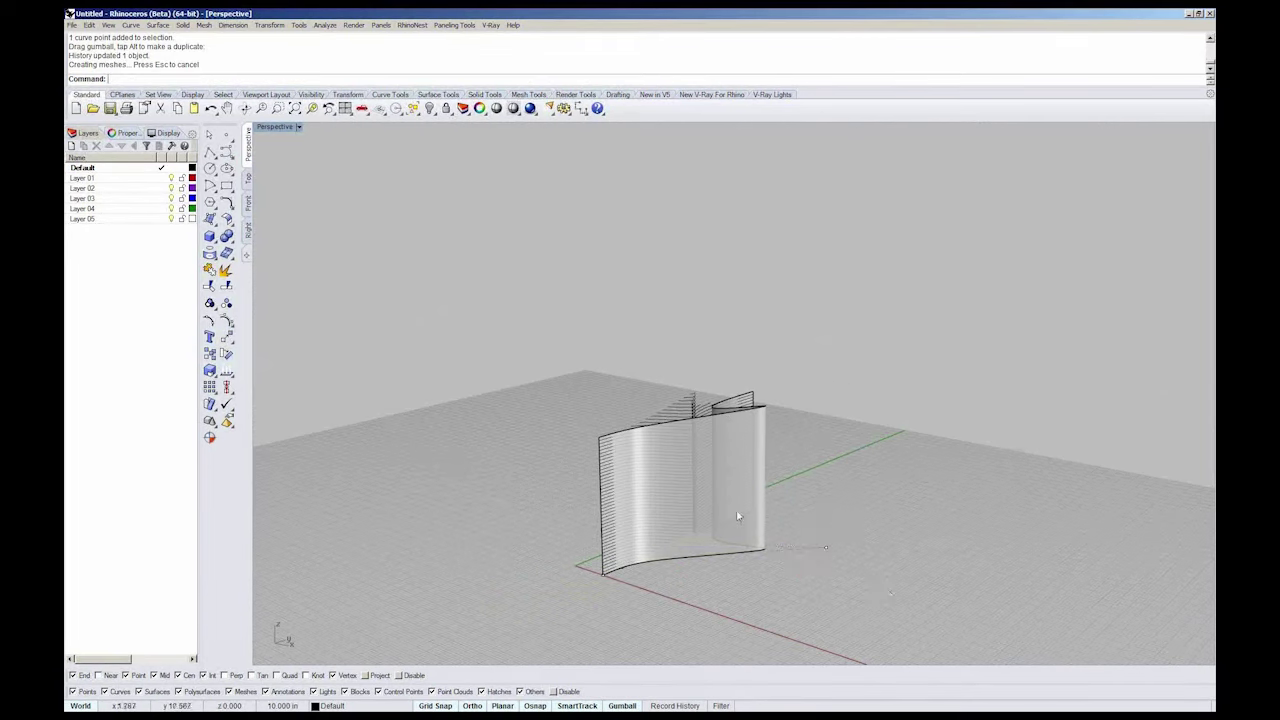
right_drag(738, 516, 800, 486)
- Window-select the surface and its 68 contour curves and delete them
click(801, 489)
click(830, 508)
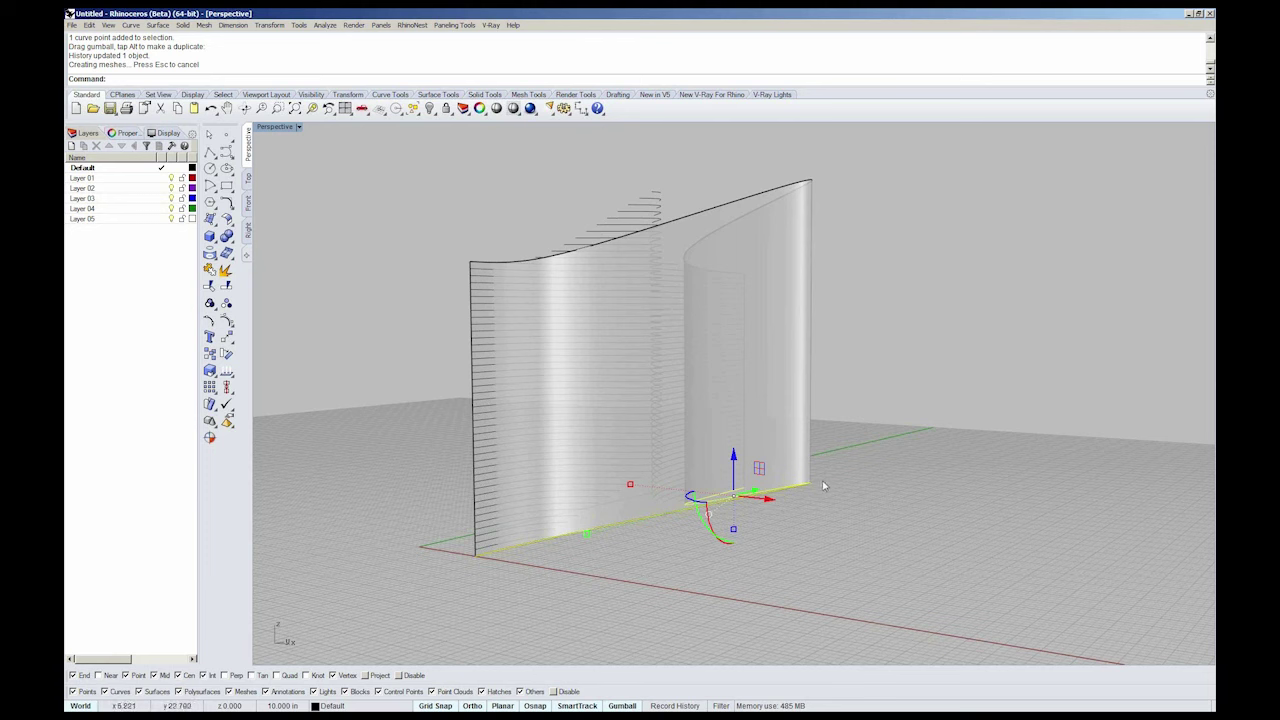
key(Escape)
scroll(723, 466, down, 5)
drag(498, 226, 975, 620)
key(Delete)
- Switch to the PowerPoint slide show to present the empty Grasshopper editor slide
scroll(591, 511, up, 3)
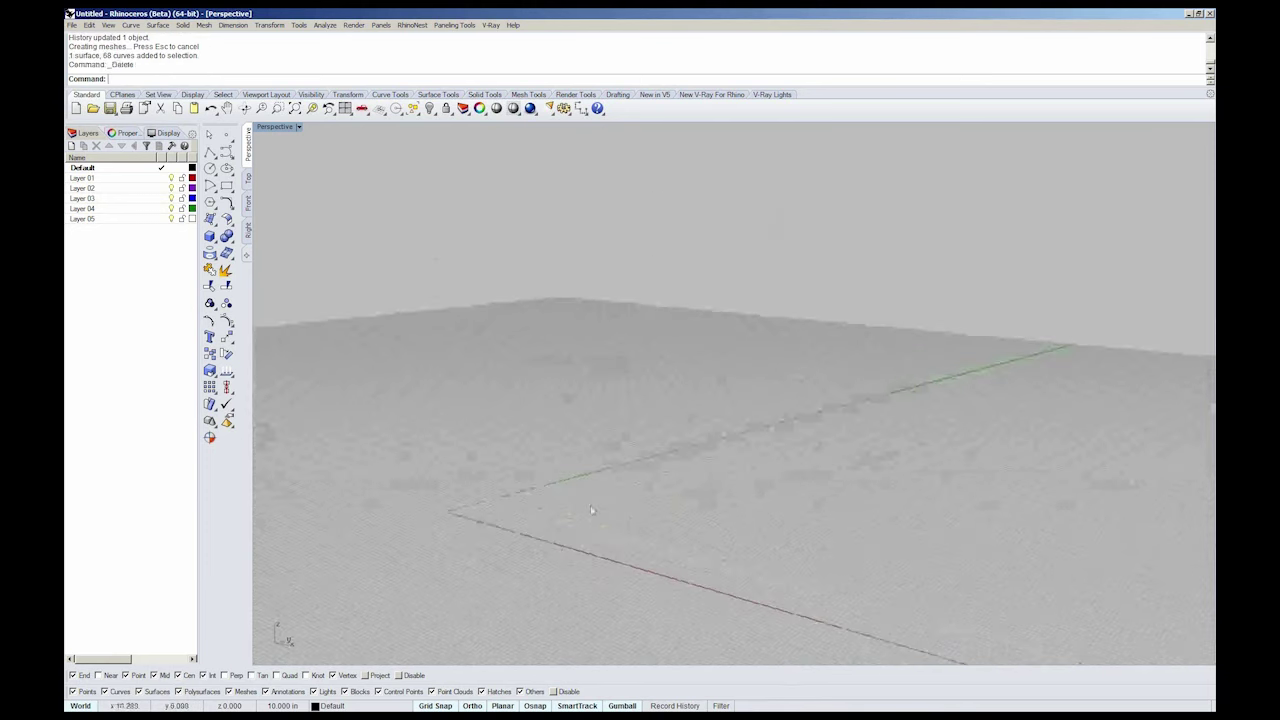
key(alt+Tab)
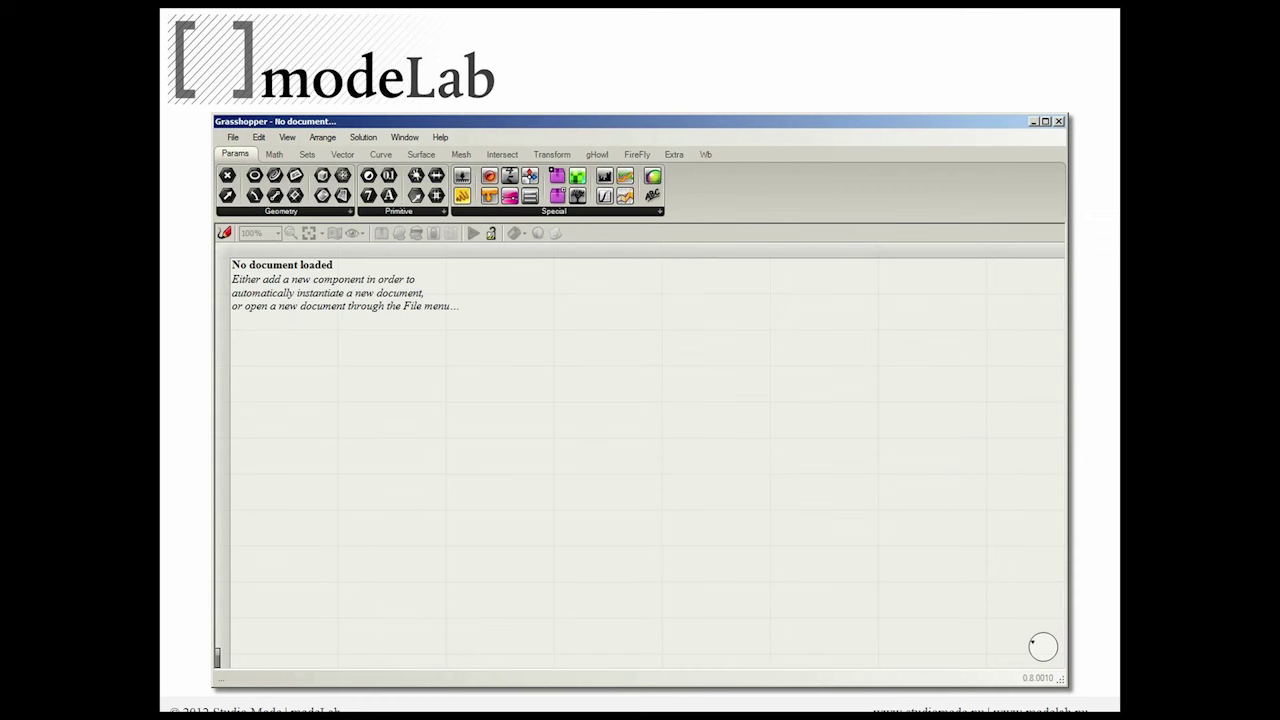
- Launch Grasshopper from Rhino, then reposition, collapse and restore its window
key(alt+Tab)
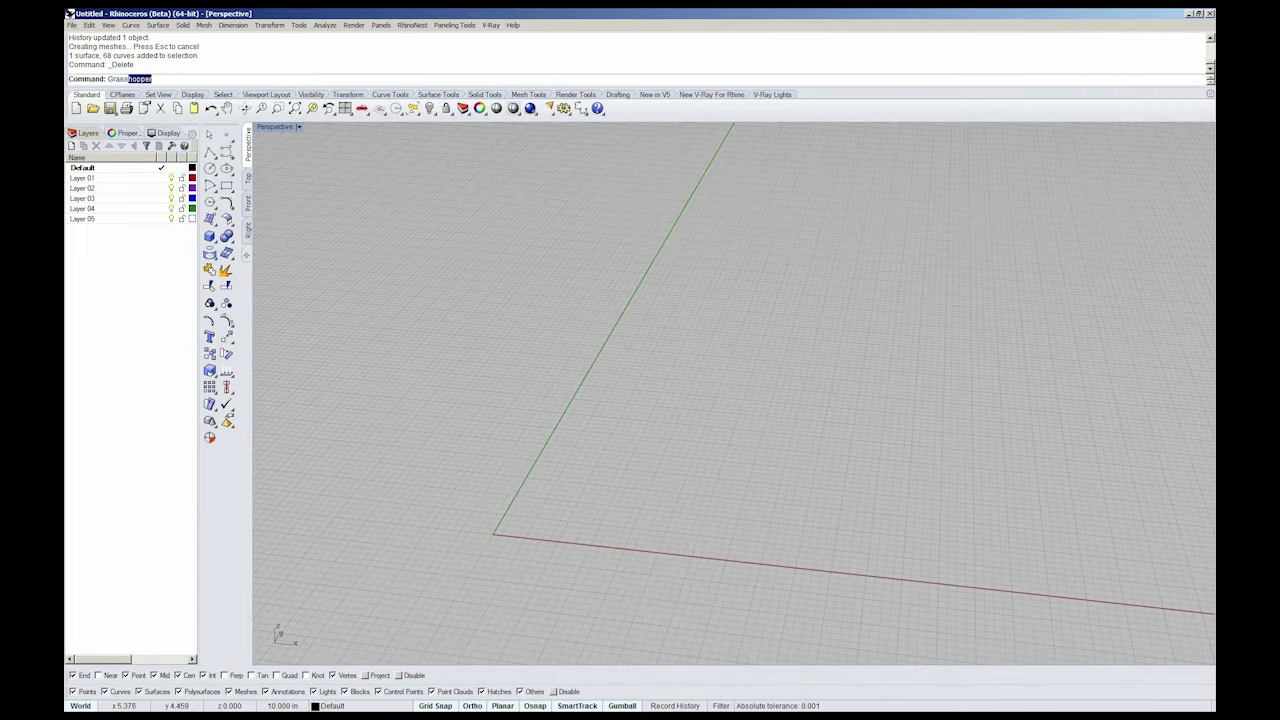
key(Return)
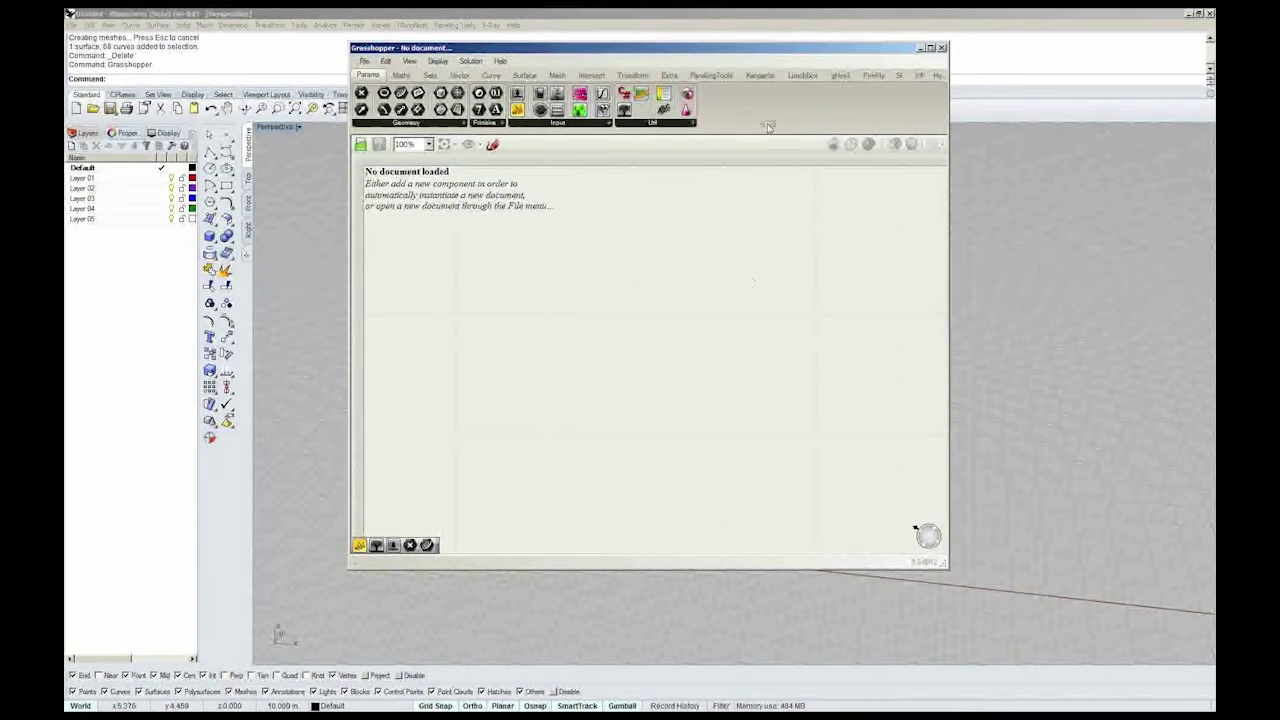
drag(845, 55, 816, 122)
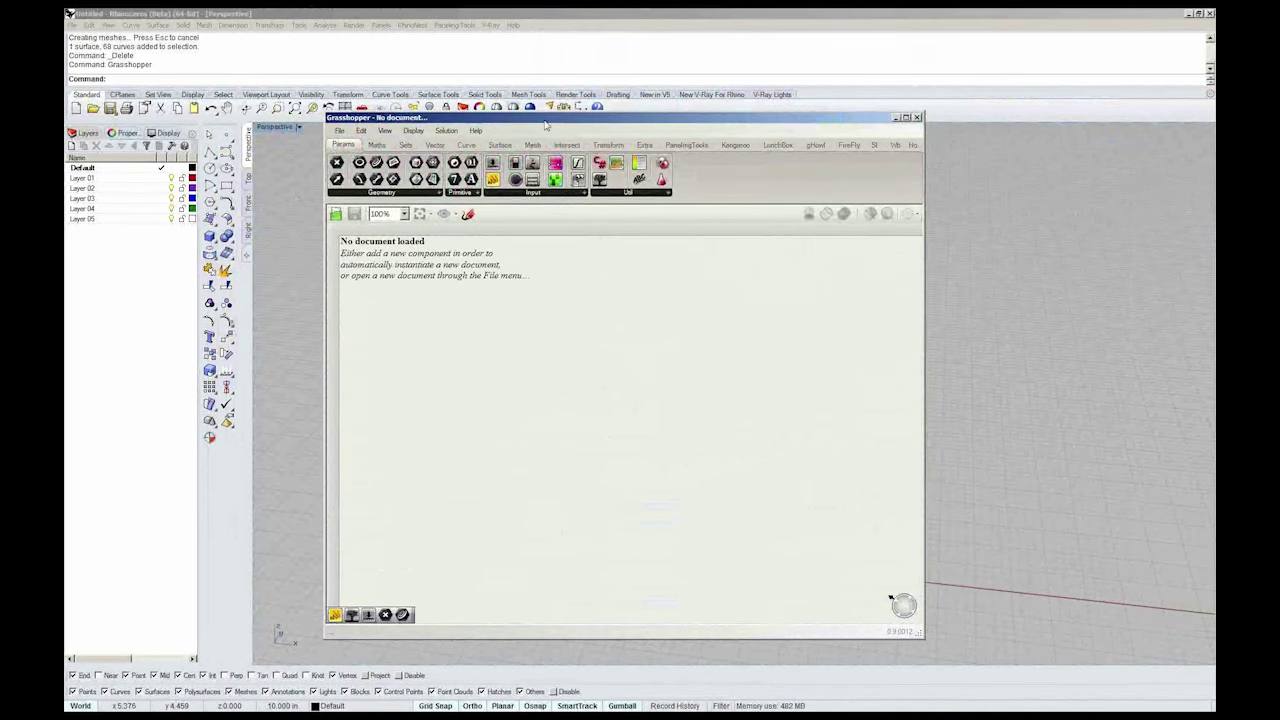
drag(722, 128, 731, 140)
double_click(730, 134)
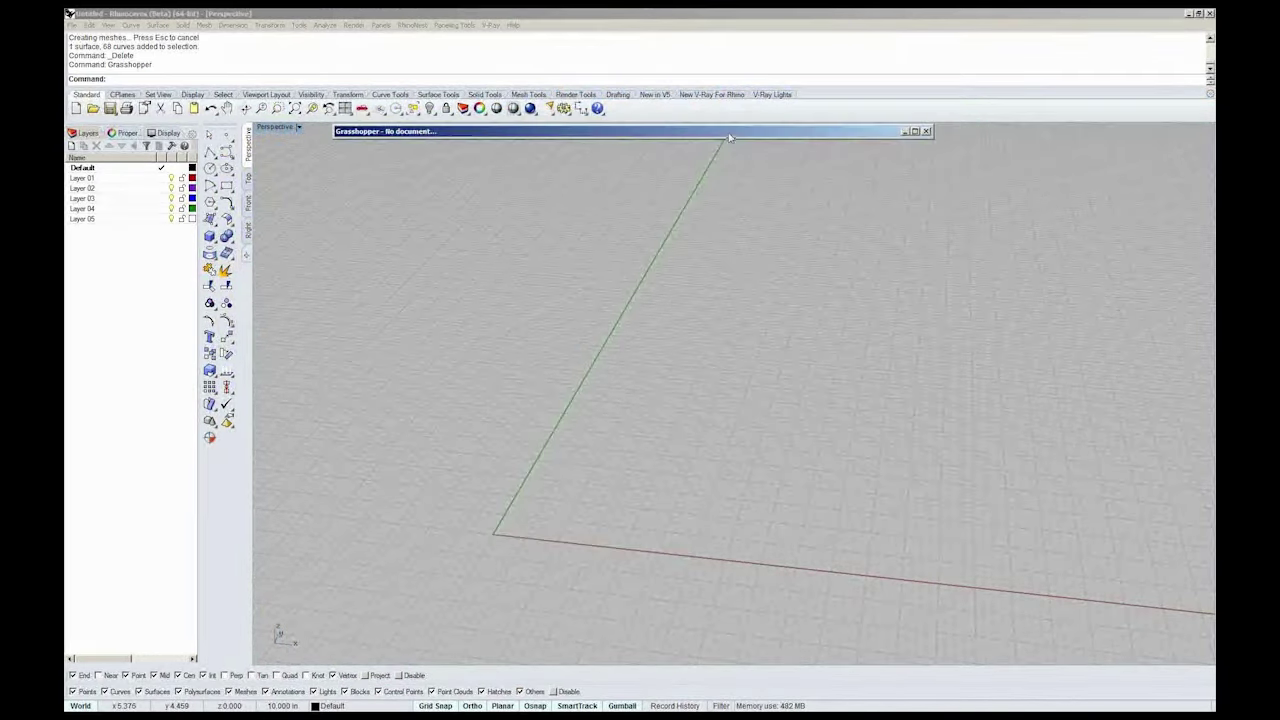
double_click(730, 134)
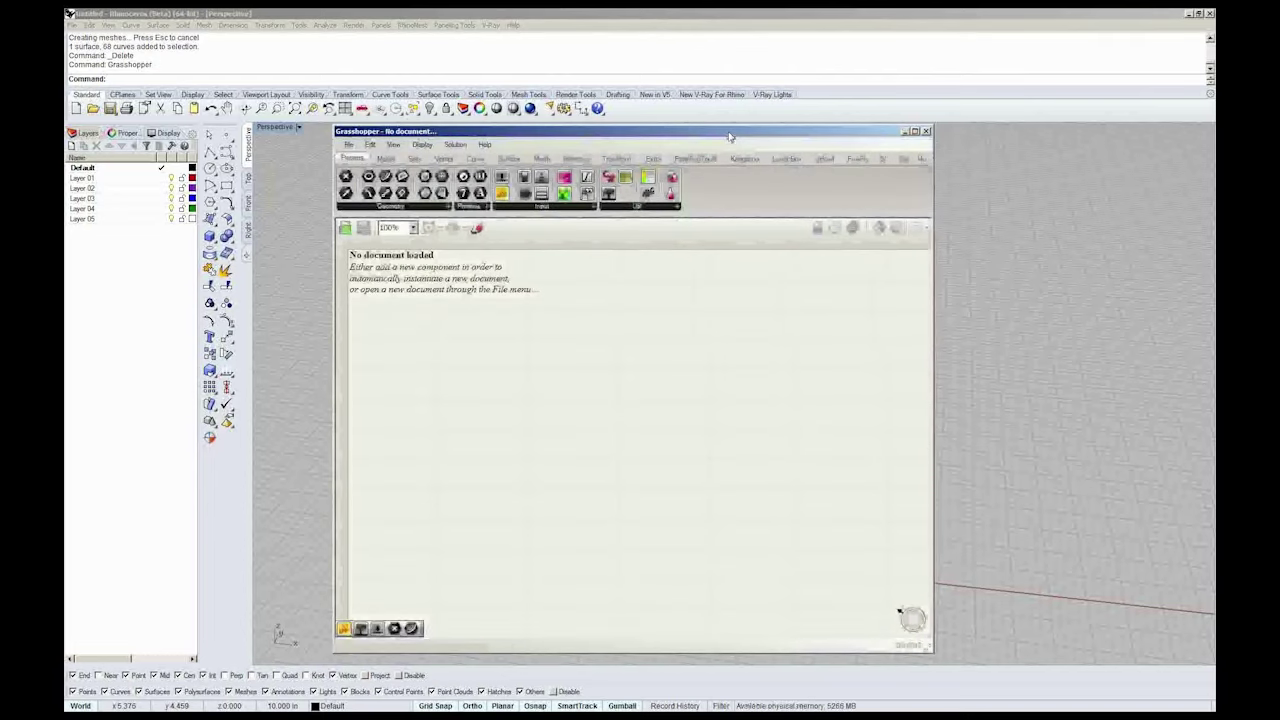
double_click(730, 134)
double_click(730, 134)
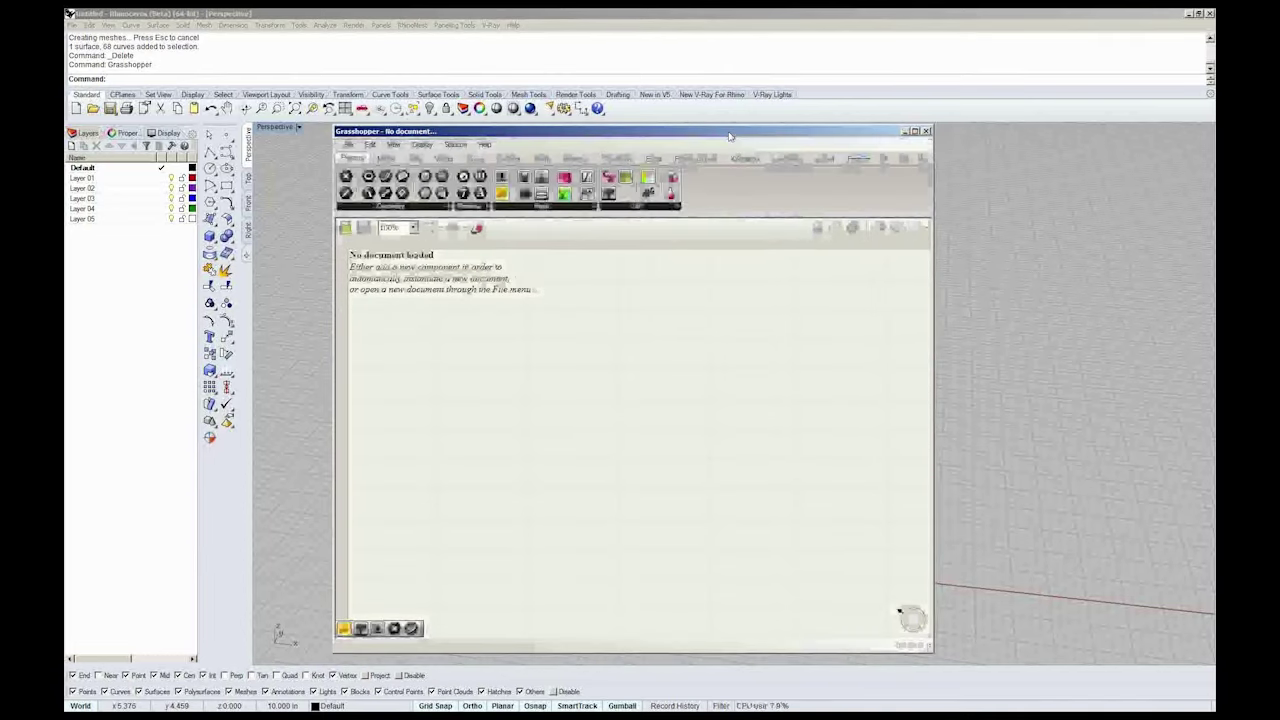
- Close Grasshopper, reopen it with 'Gr', then minimize, move and restore its window
click(927, 131)
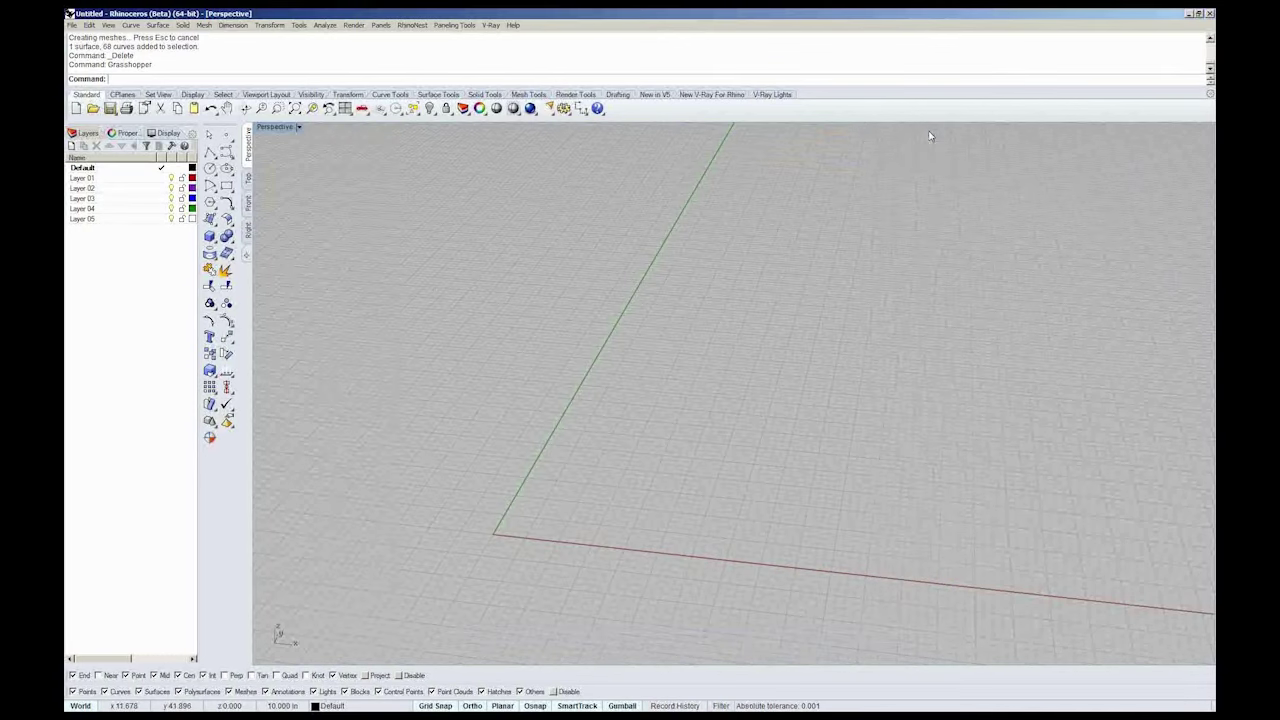
text(Grasshopper)
key(Return)
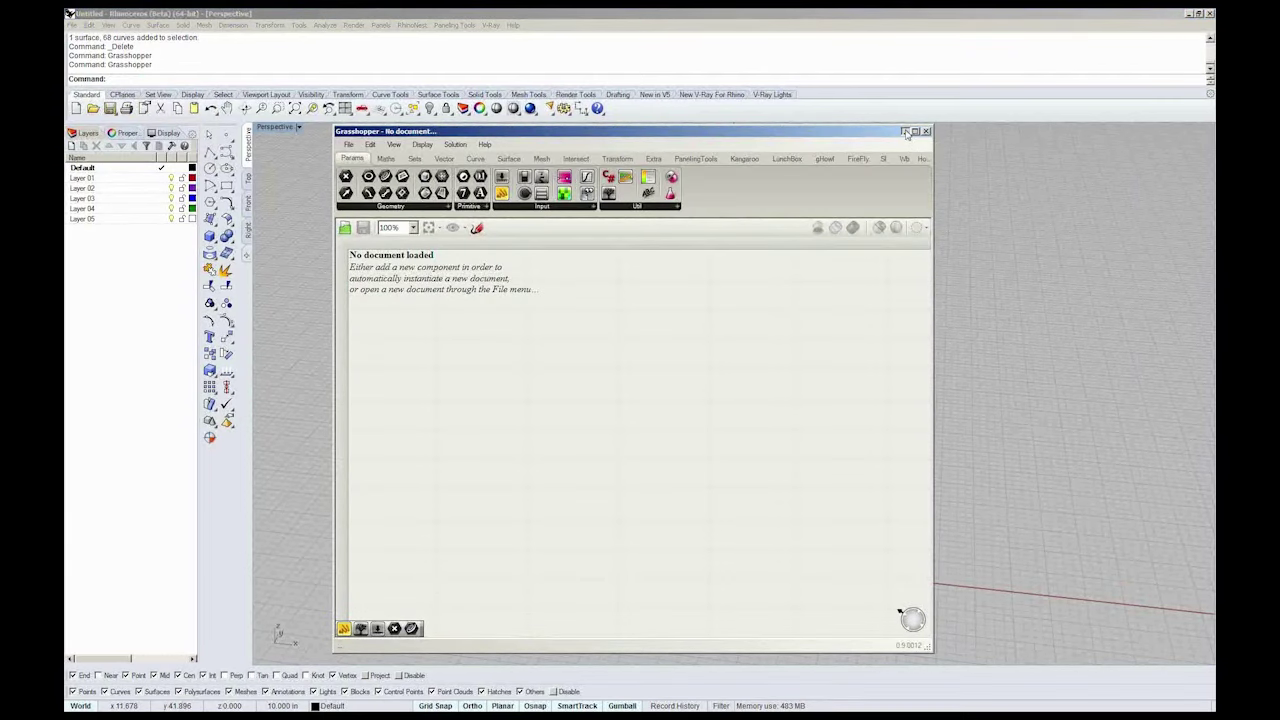
click(907, 134)
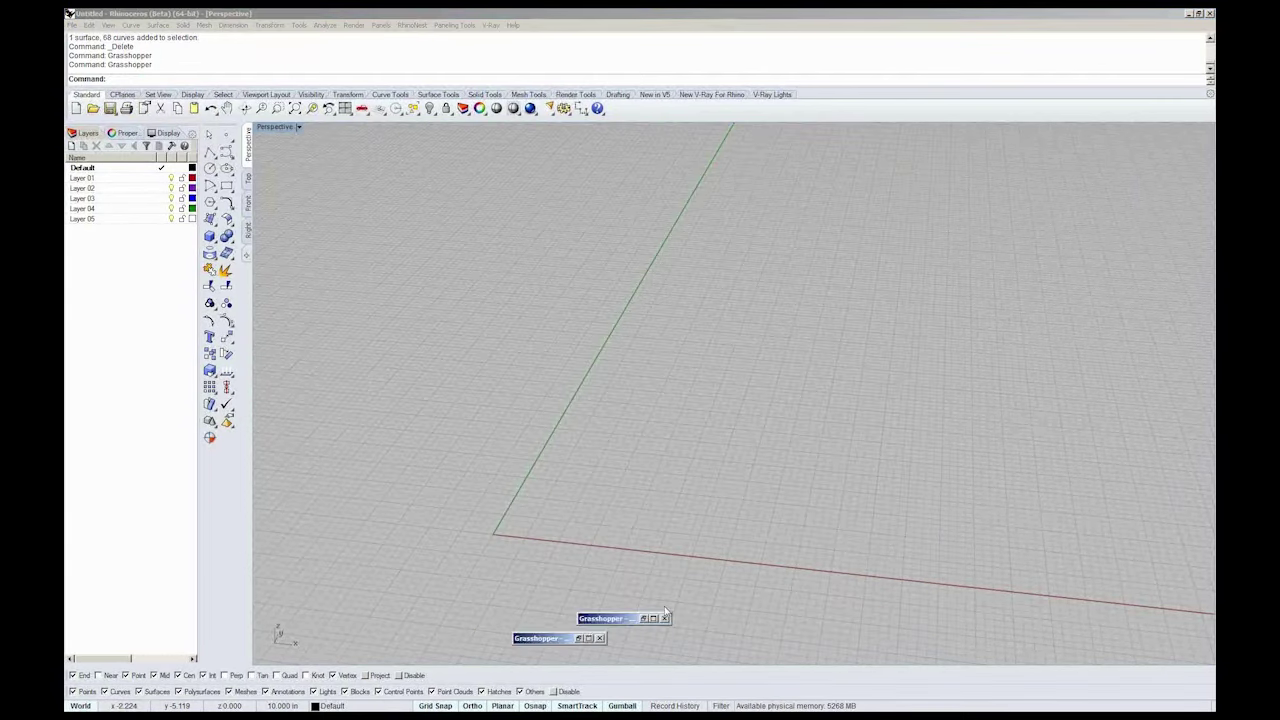
drag(665, 612, 773, 280)
double_click(773, 272)
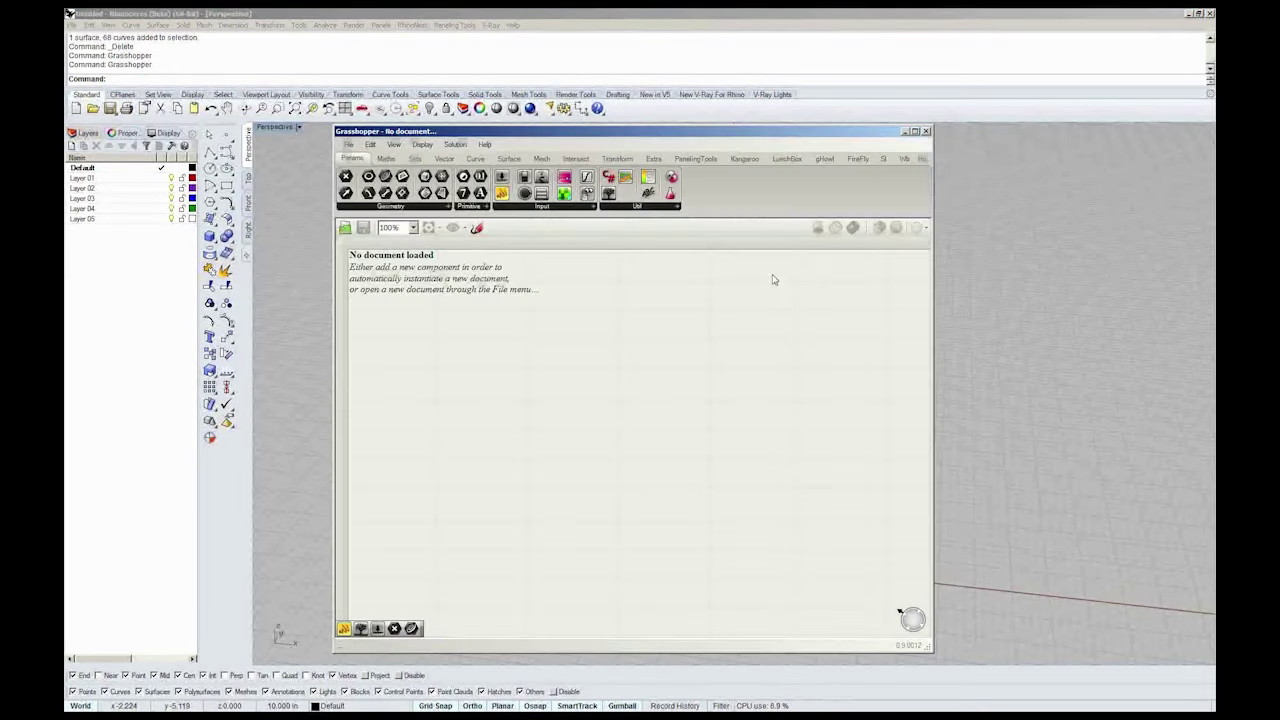
- Maximize and restore Grasshopper, then shrink Rhino and position Grasshopper beside it
click(905, 132)
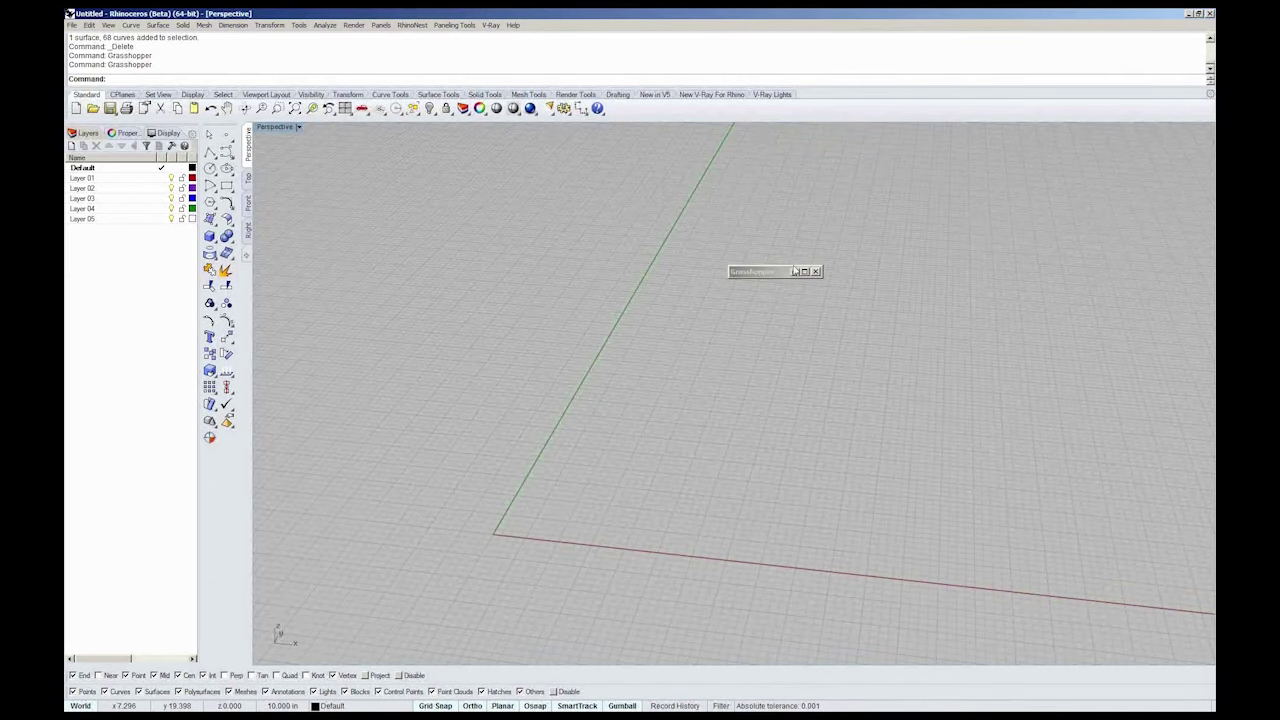
drag(778, 276, 801, 211)
double_click(801, 211)
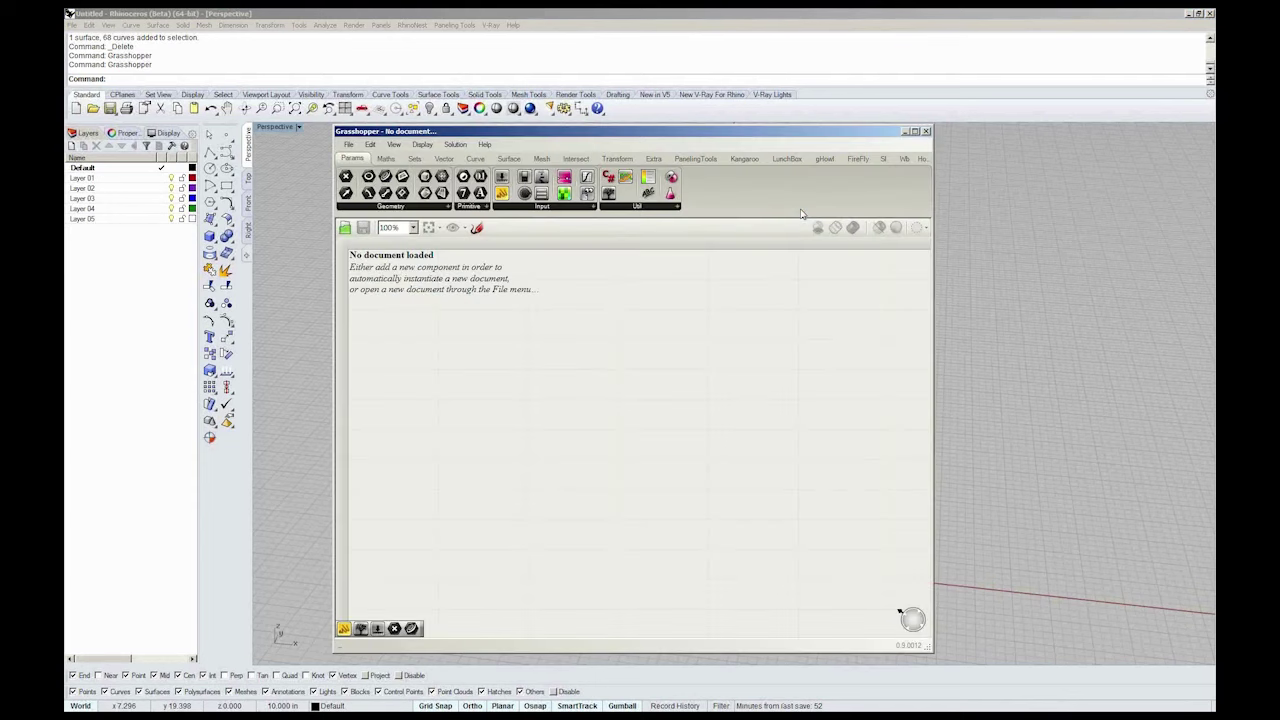
click(915, 132)
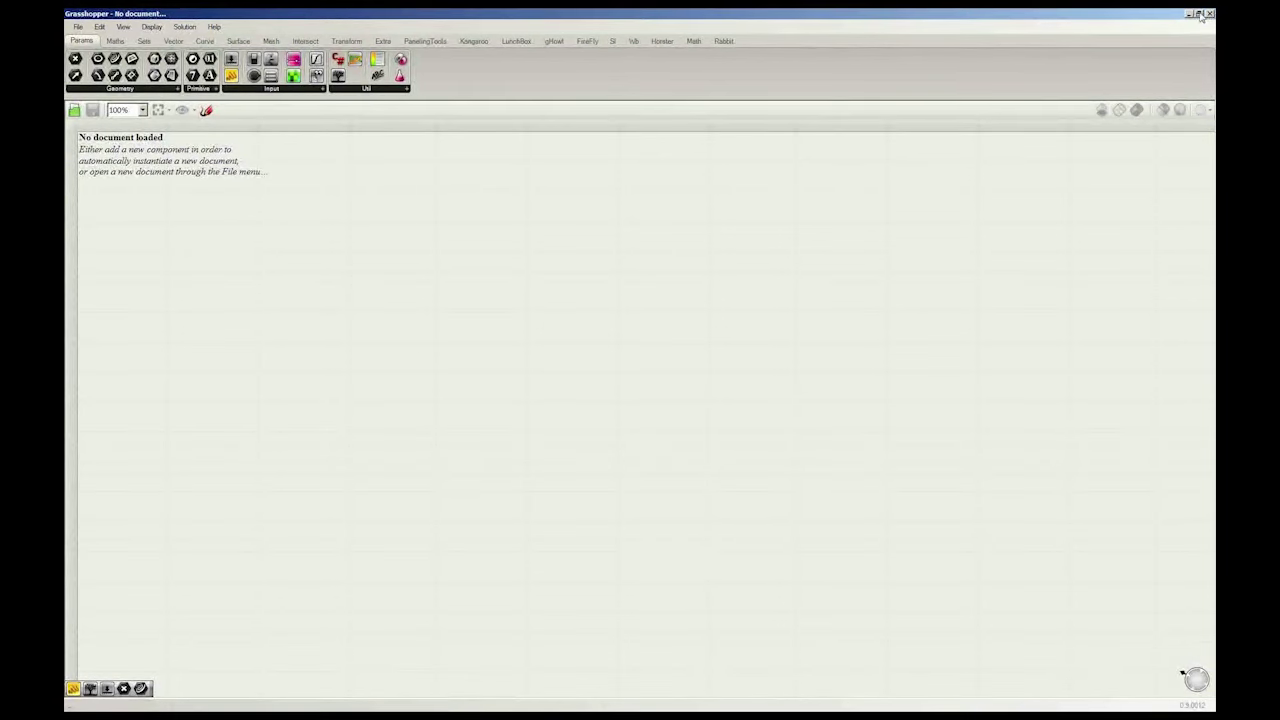
double_click(799, 16)
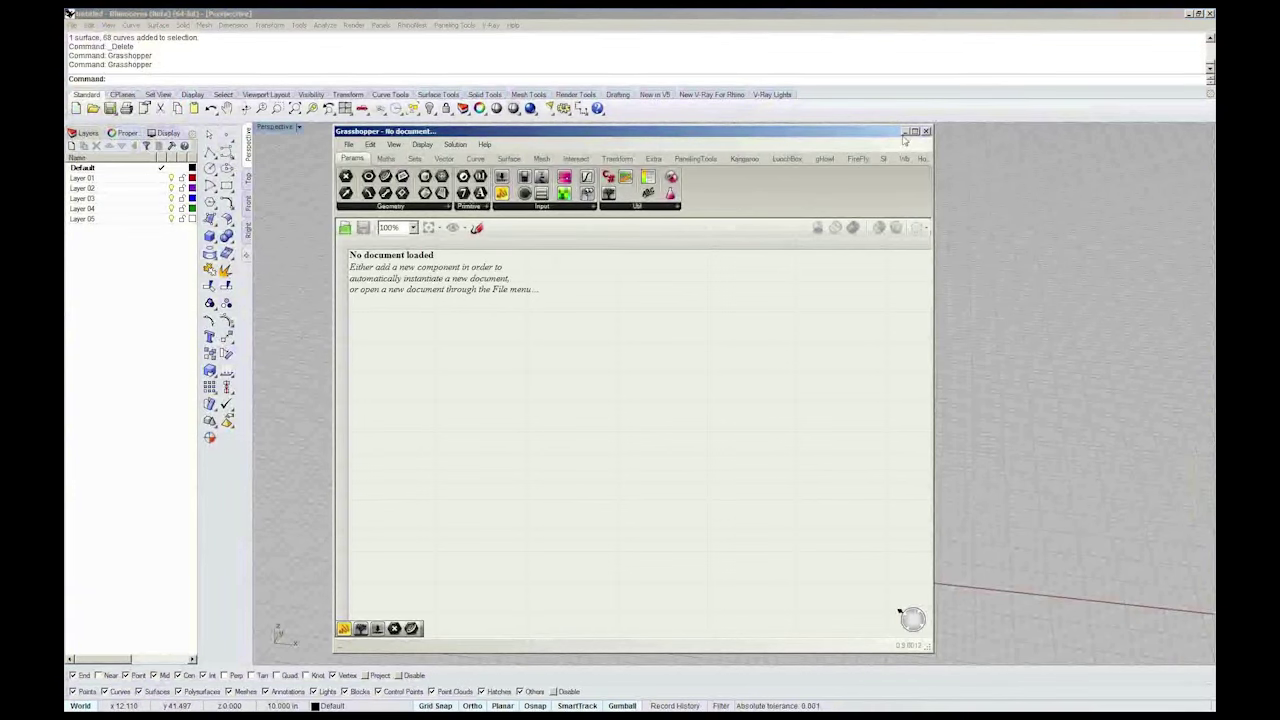
drag(843, 134, 875, 135)
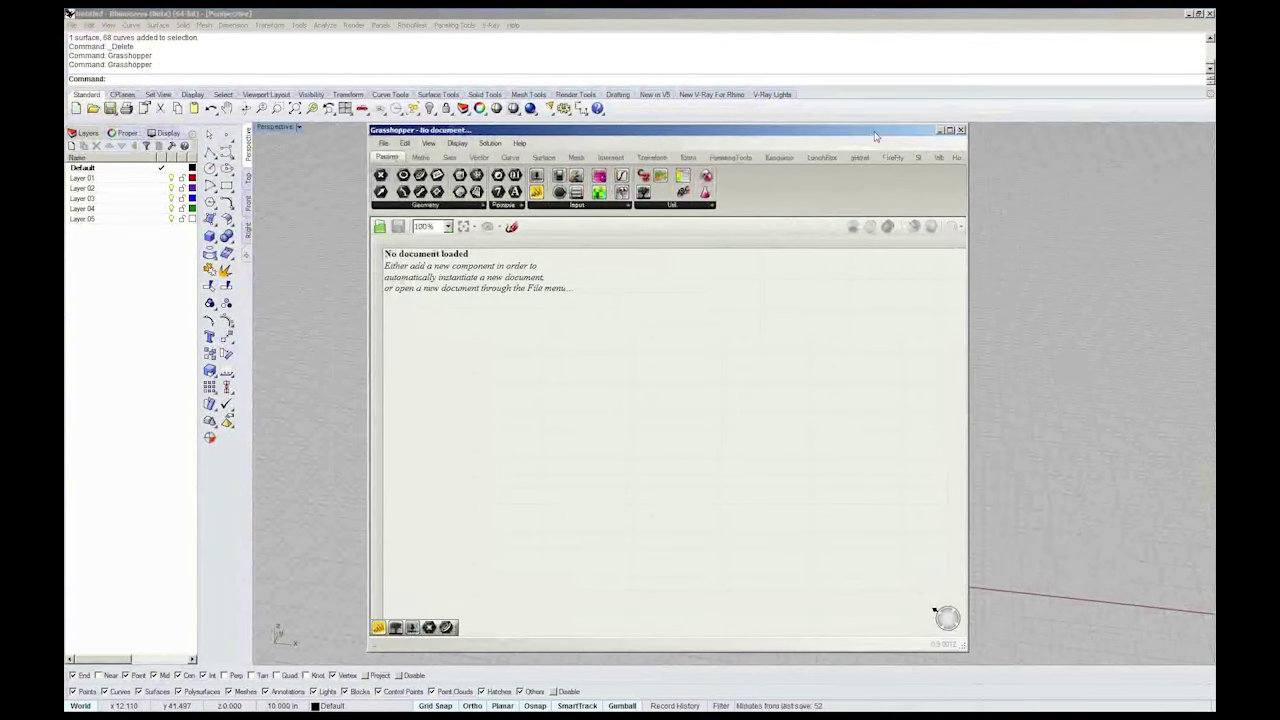
double_click(662, 15)
drag(705, 131, 953, 18)
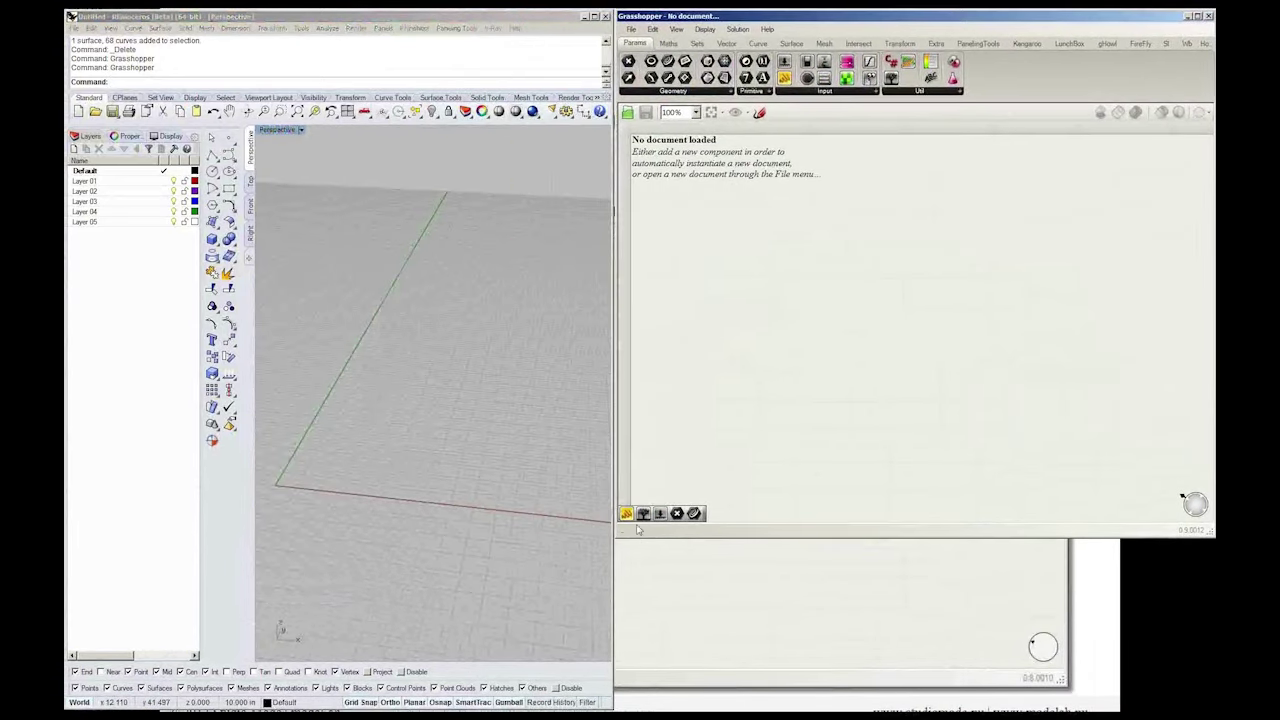
- Make Grasshopper taller, restore Rhino's four-view layout and tilt the Perspective grid
drag(617, 540, 617, 708)
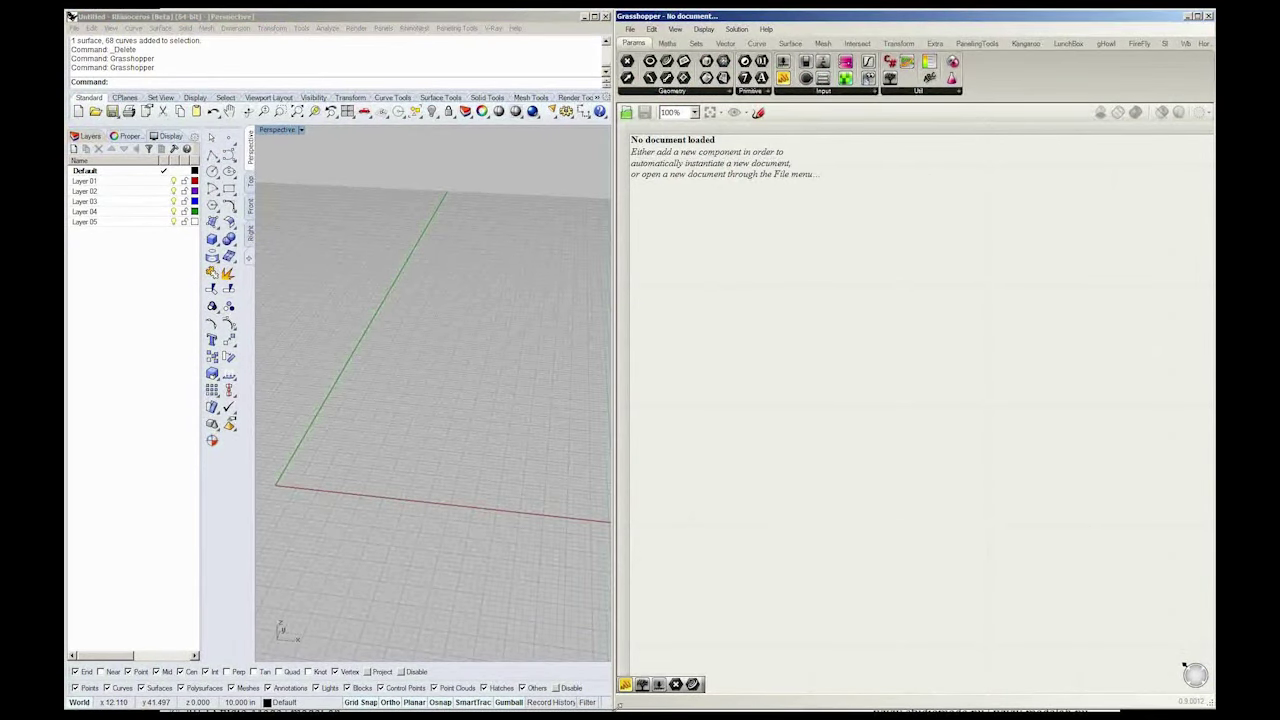
click(515, 541)
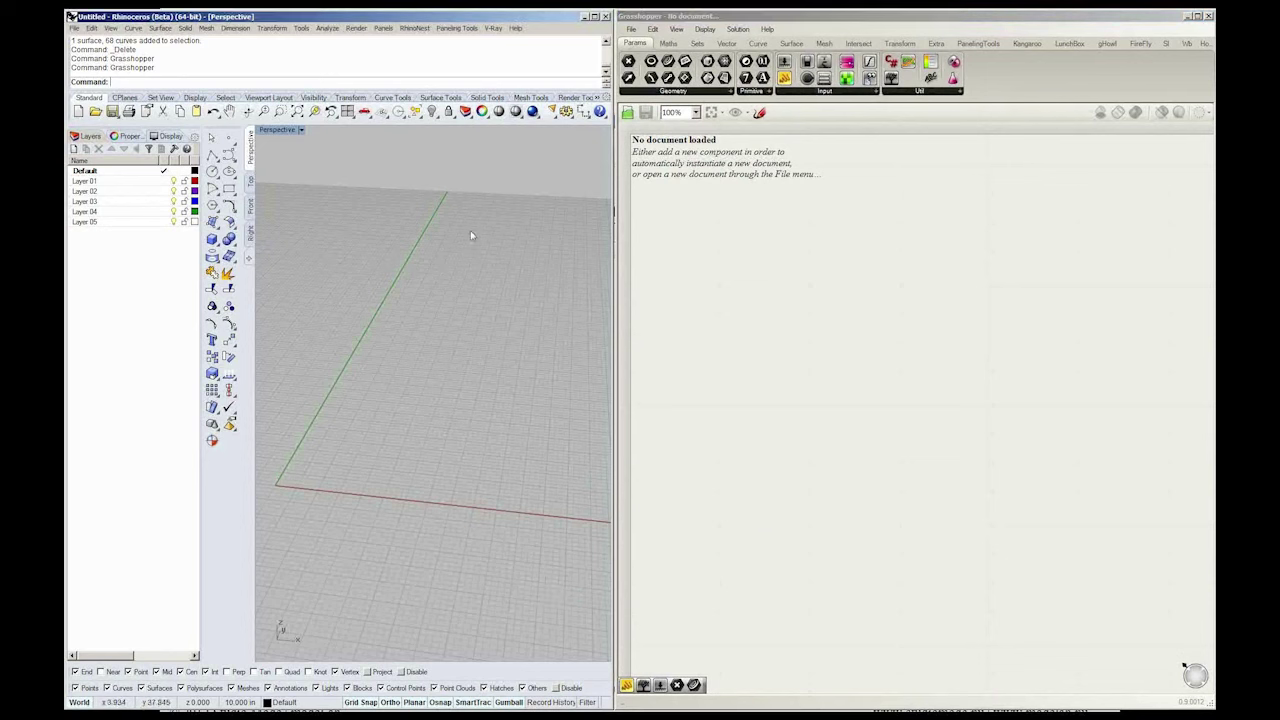
right_drag(443, 357, 262, 146)
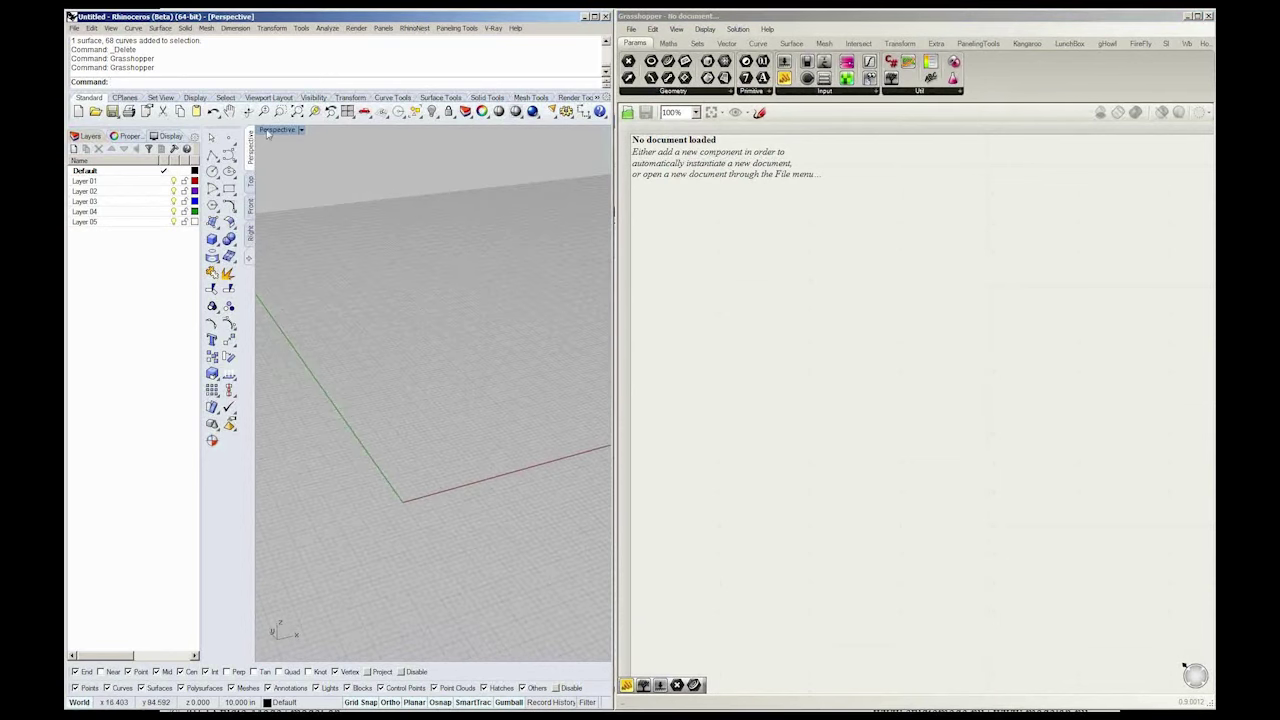
key(ctrl+m)
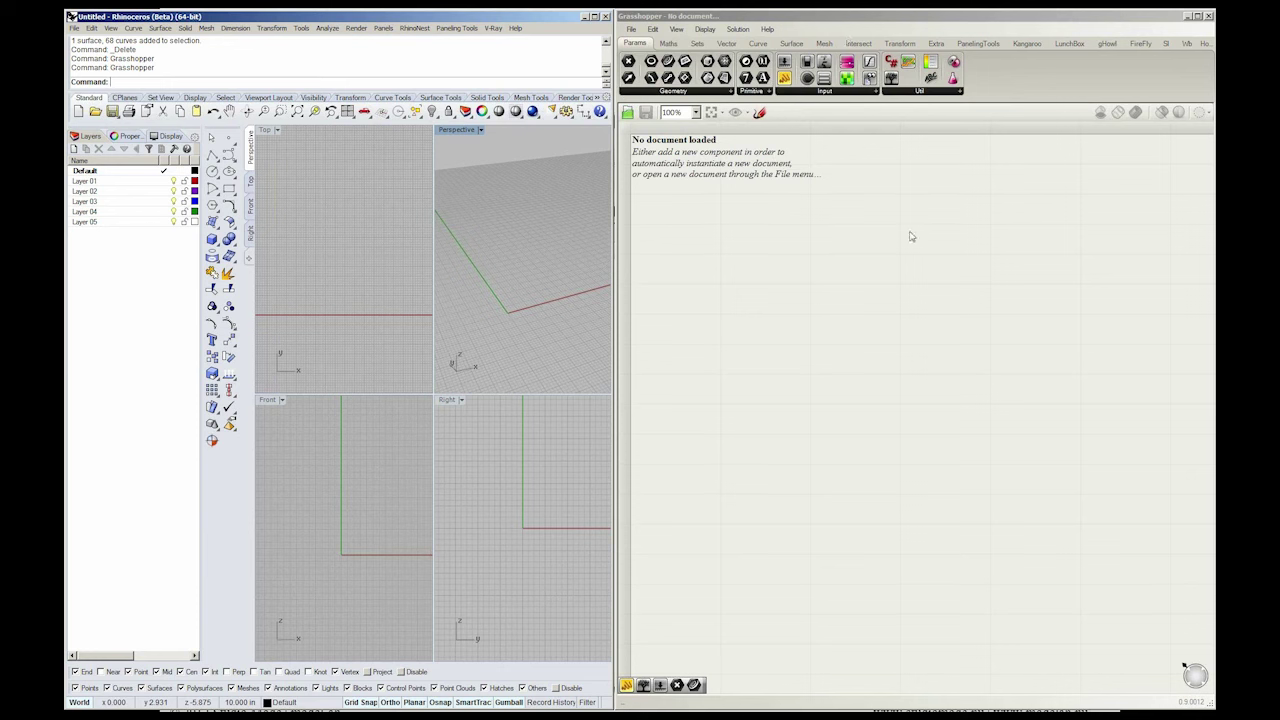
right_drag(493, 322, 594, 266)
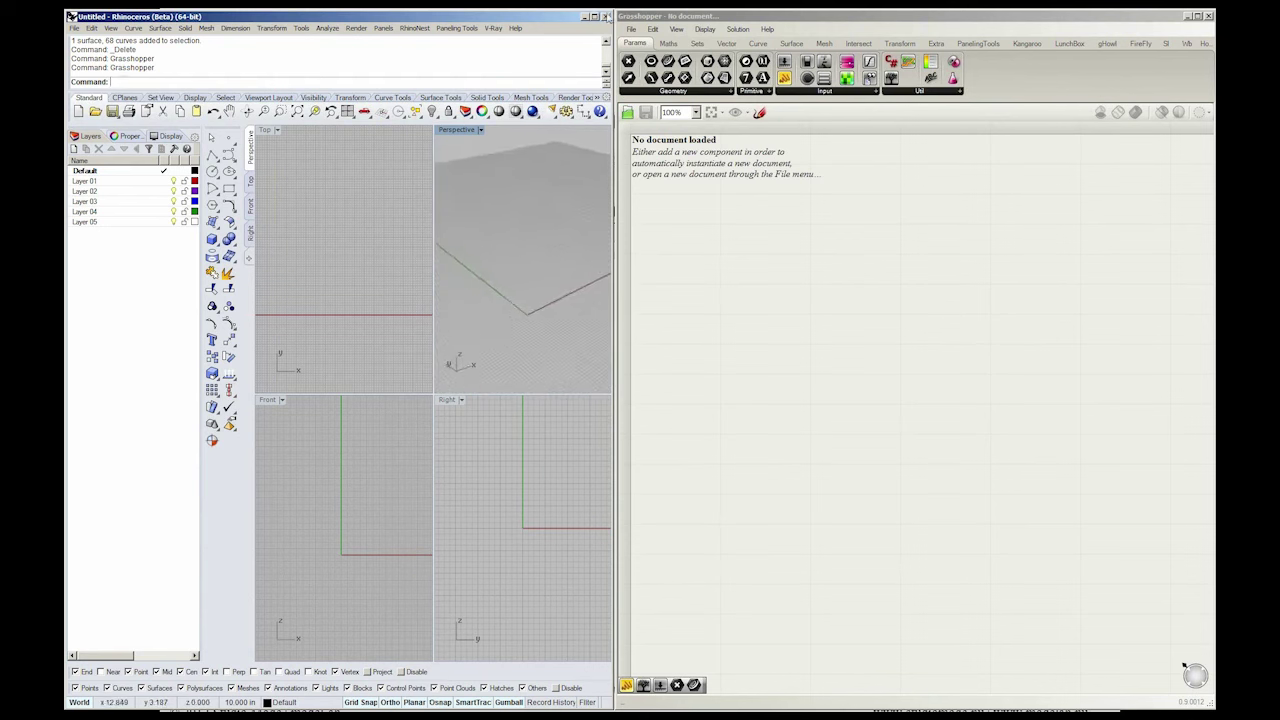
- Move the Grasshopper window left and maximize it to fill the screen
click(594, 16)
click(1164, 20)
mouse_move(1132, 20)
mouse_down()
mouse_move(823, 22)
mouse_move(1120, 23)
mouse_move(1034, 51)
mouse_move(1057, 51)
mouse_move(1148, 16)
mouse_up()
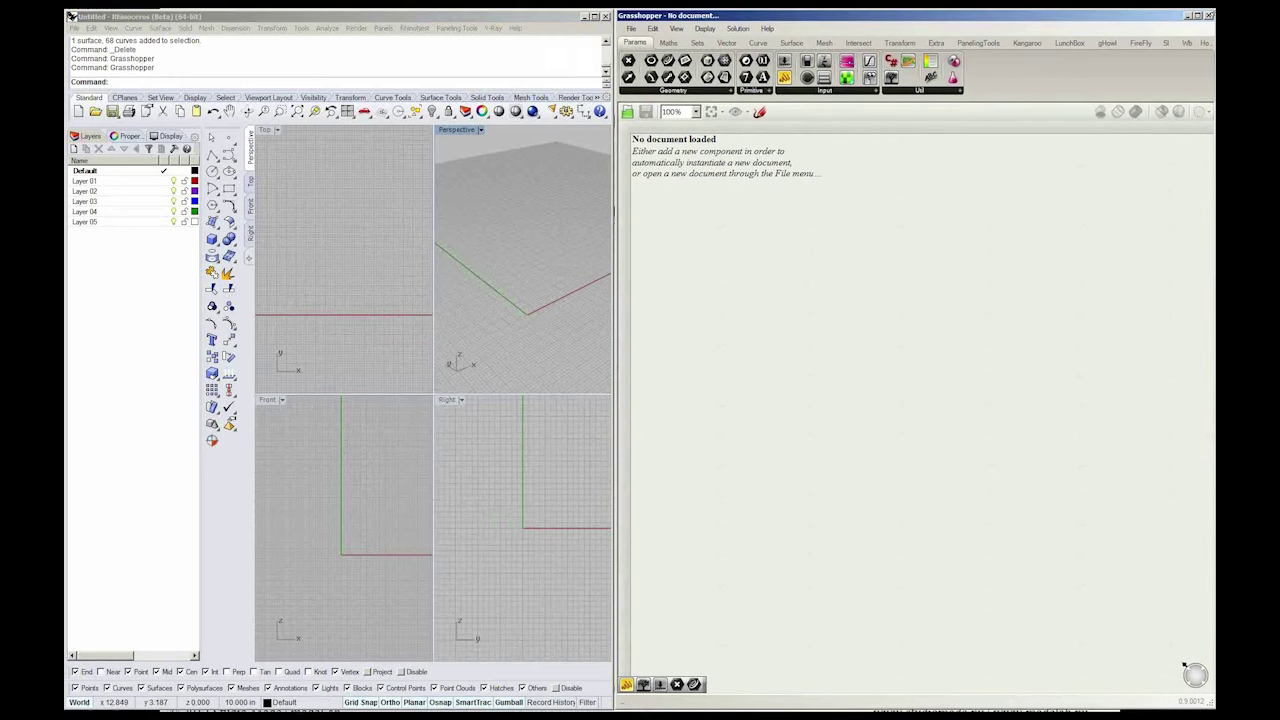
click(1198, 16)
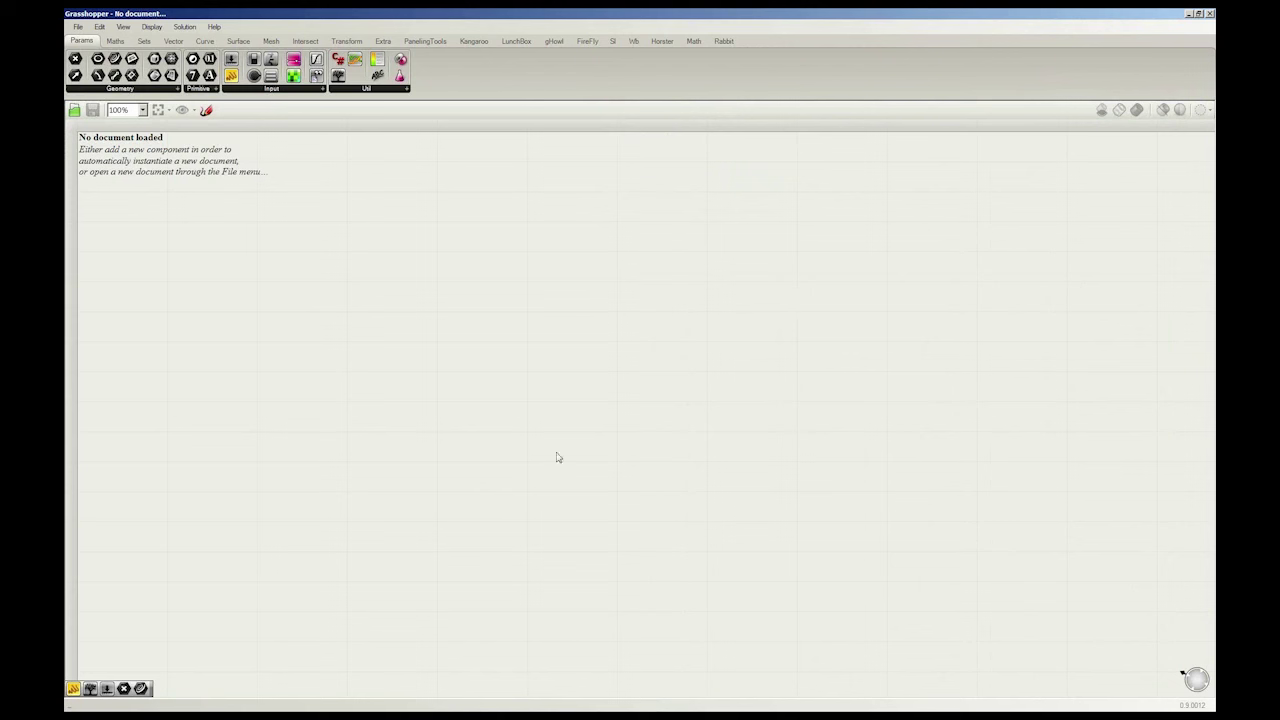
- Browse the File, Edit, View and Display menus, then open Help > Grasshopper Support
click(78, 27)
click(78, 27)
click(100, 27)
click(100, 27)
click(146, 28)
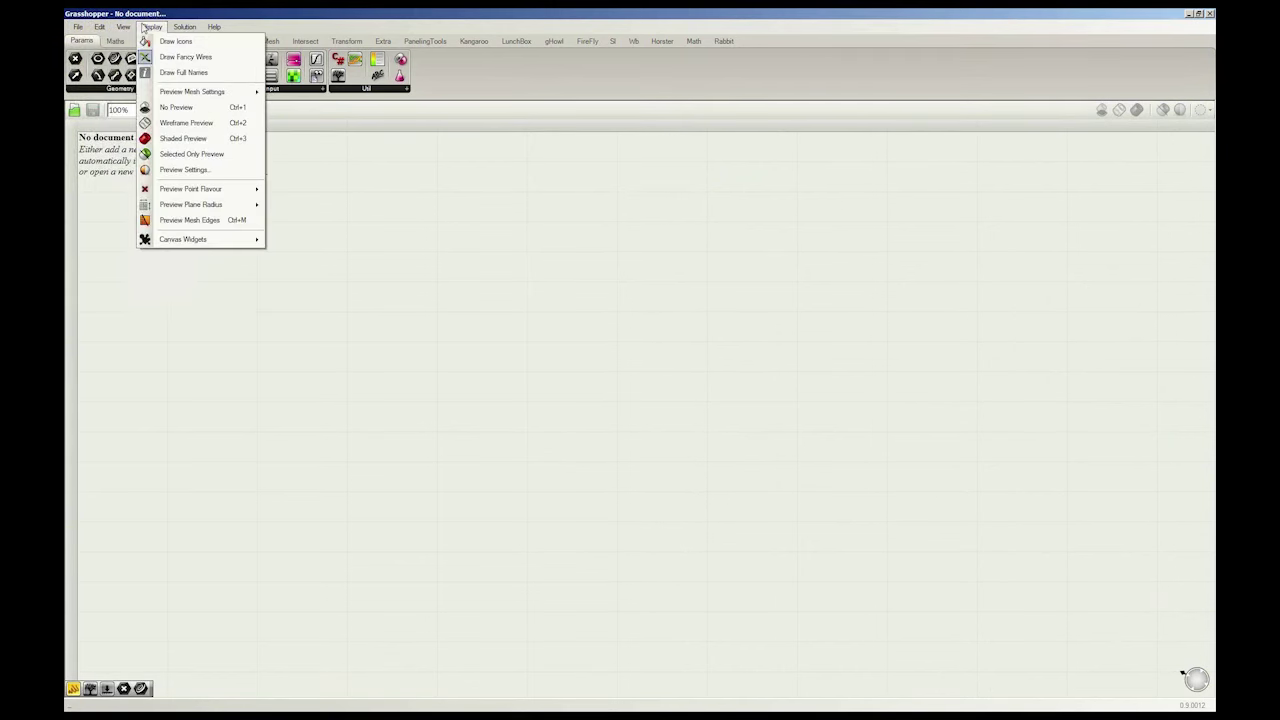
mouse_move(172, 28)
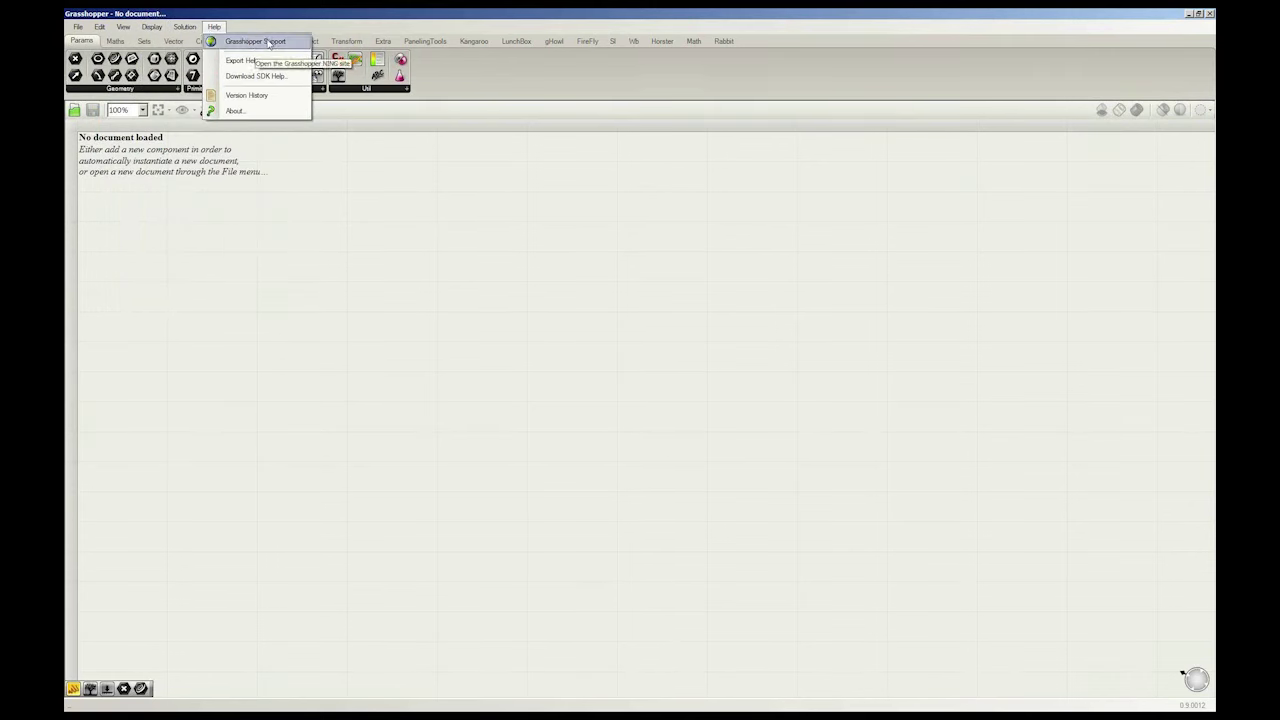
click(267, 42)
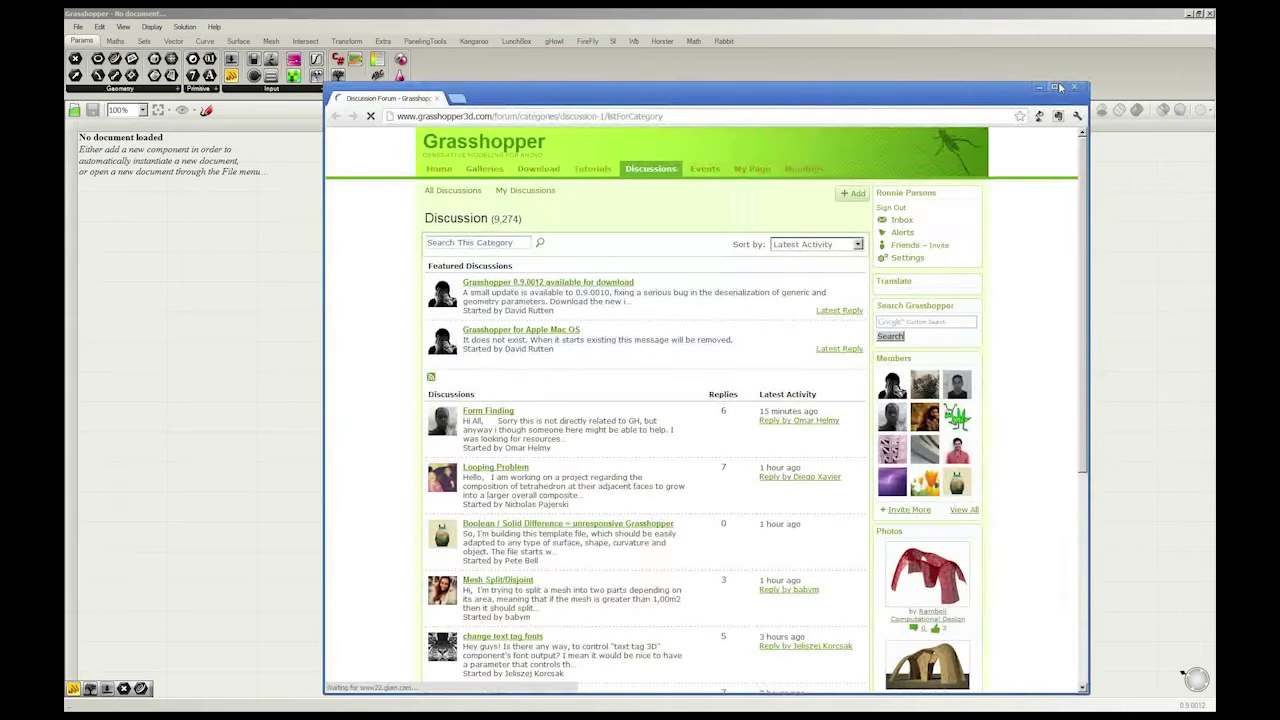
- Maximize the browser and go to the Grasshopper site's home page
click(1057, 87)
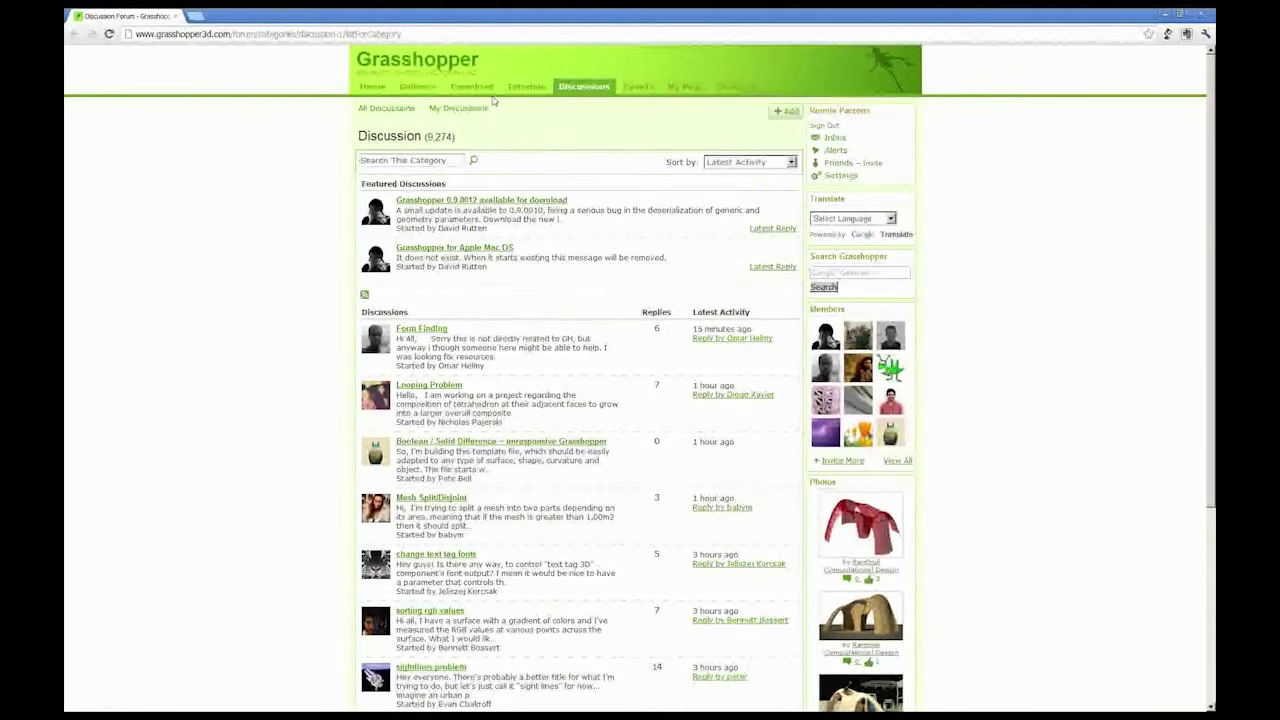
mouse_move(524, 90)
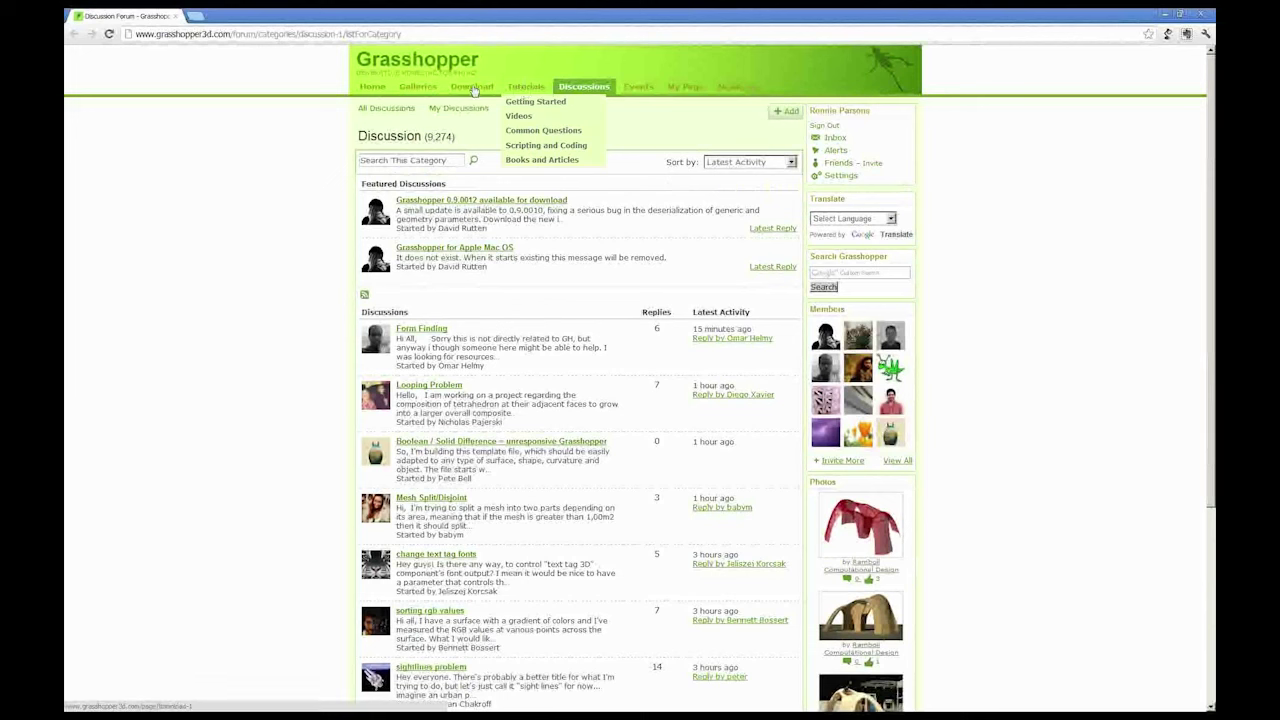
mouse_move(478, 90)
mouse_move(412, 93)
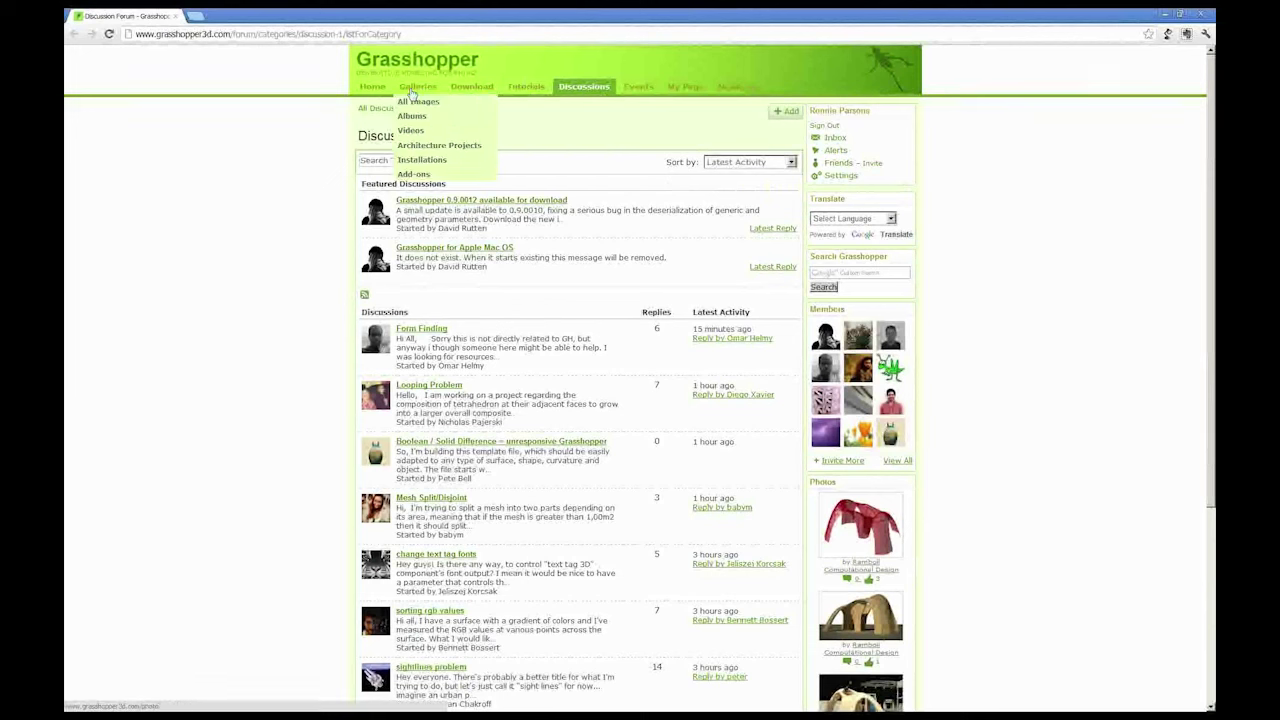
click(380, 93)
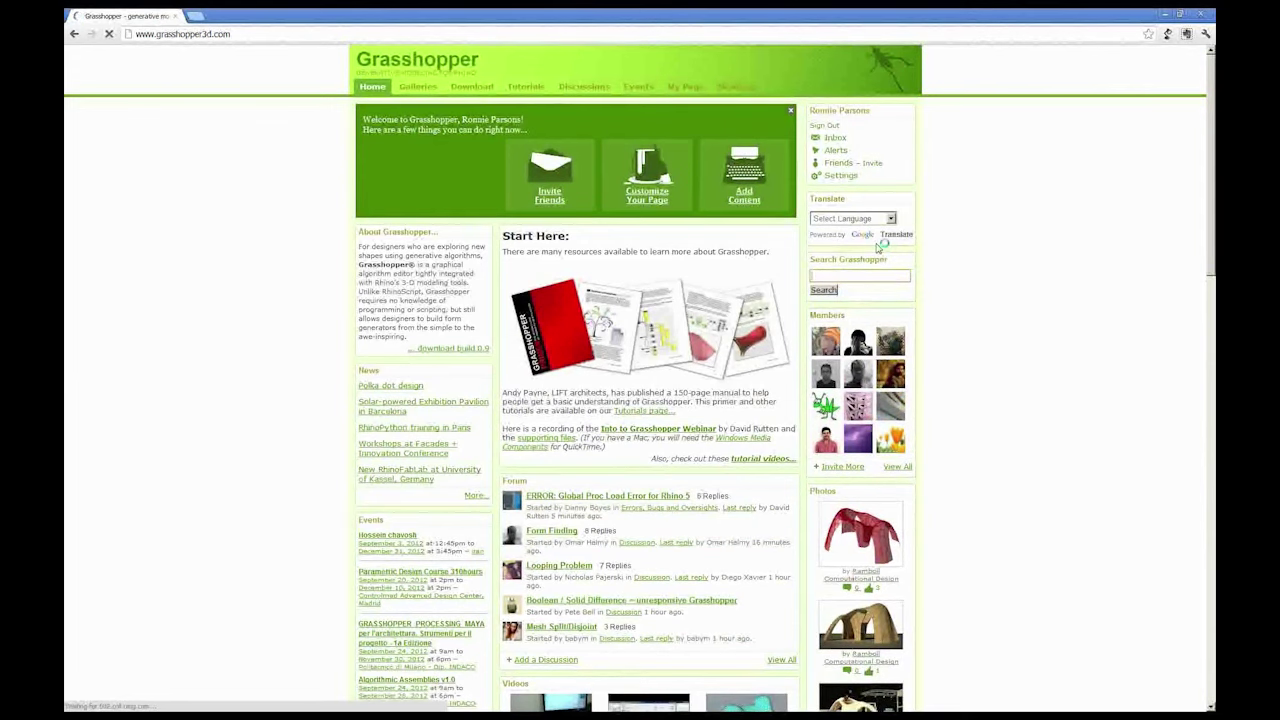
- Search the site for 'how do i loft', scan the results, and close the browser
text(how d)
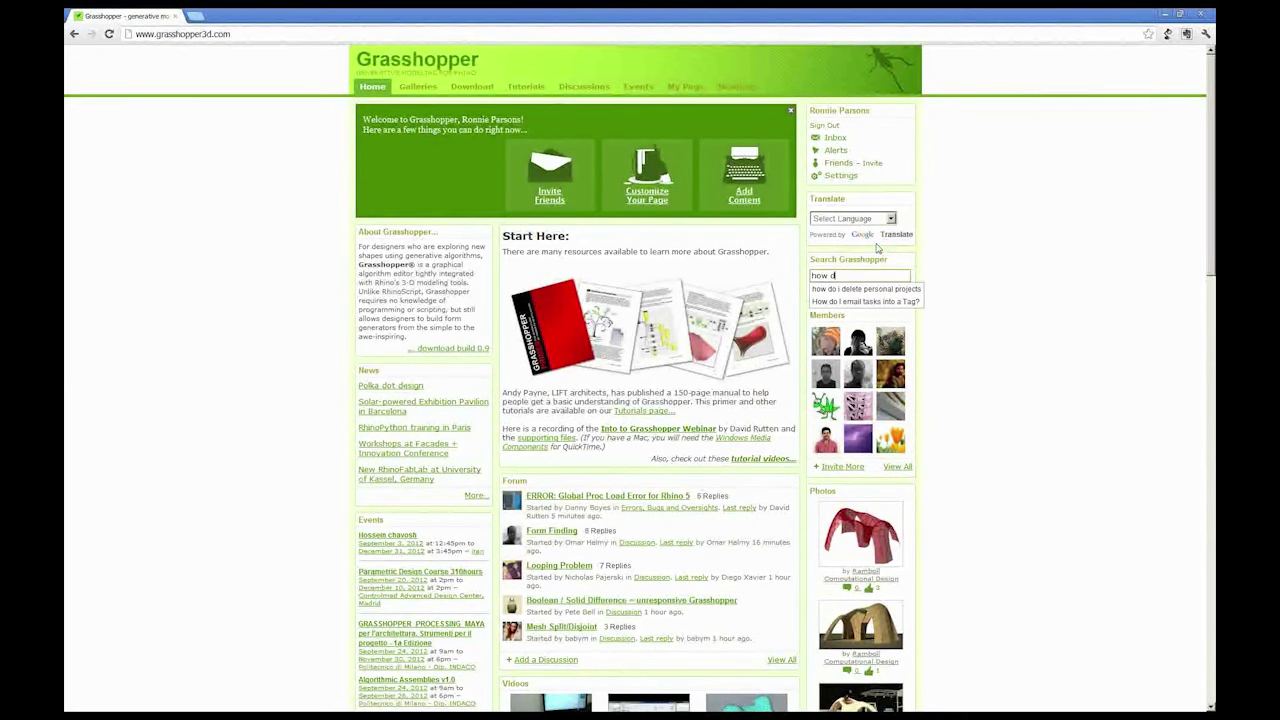
text(o i loft)
key(Return)
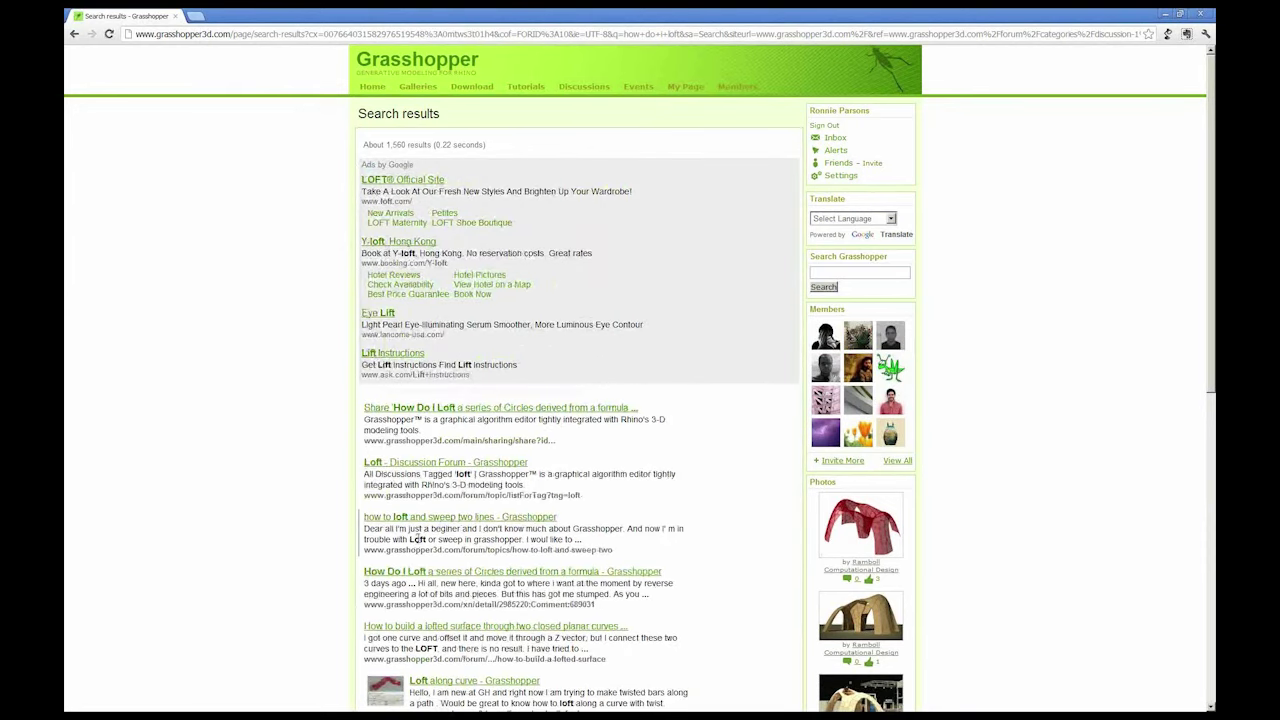
scroll(417, 537, down, 1)
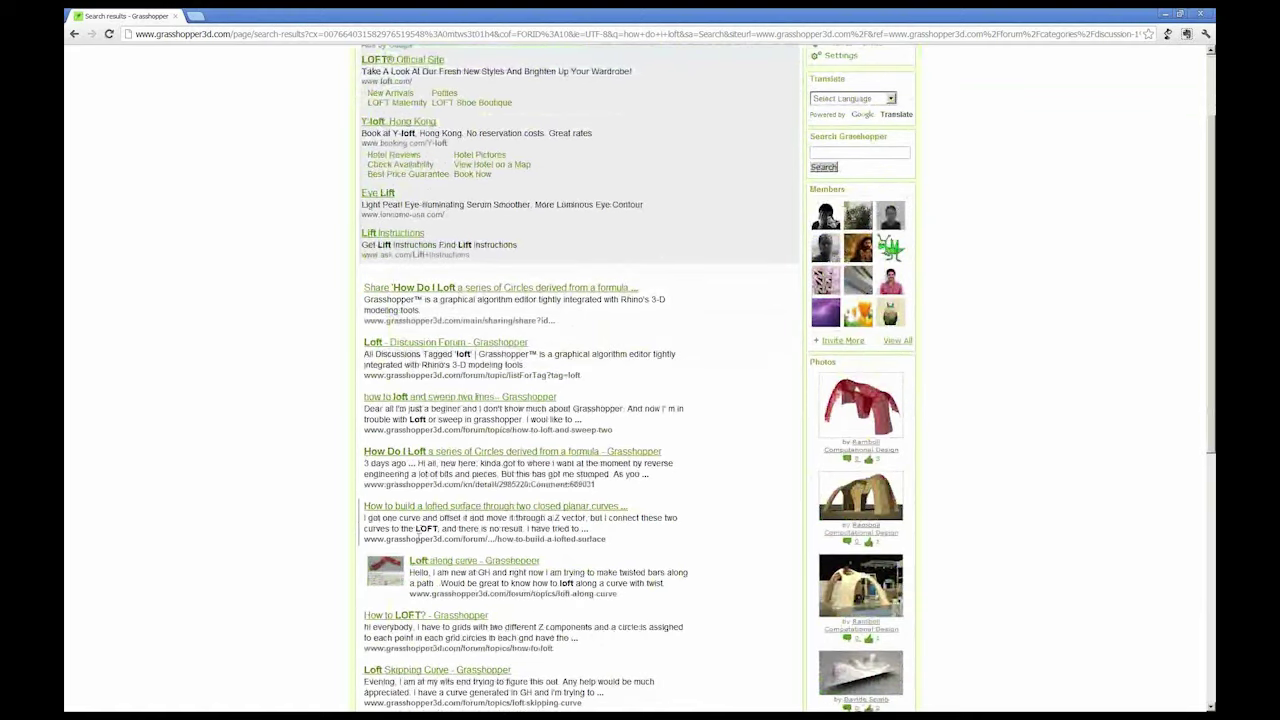
scroll(417, 510, up, 1)
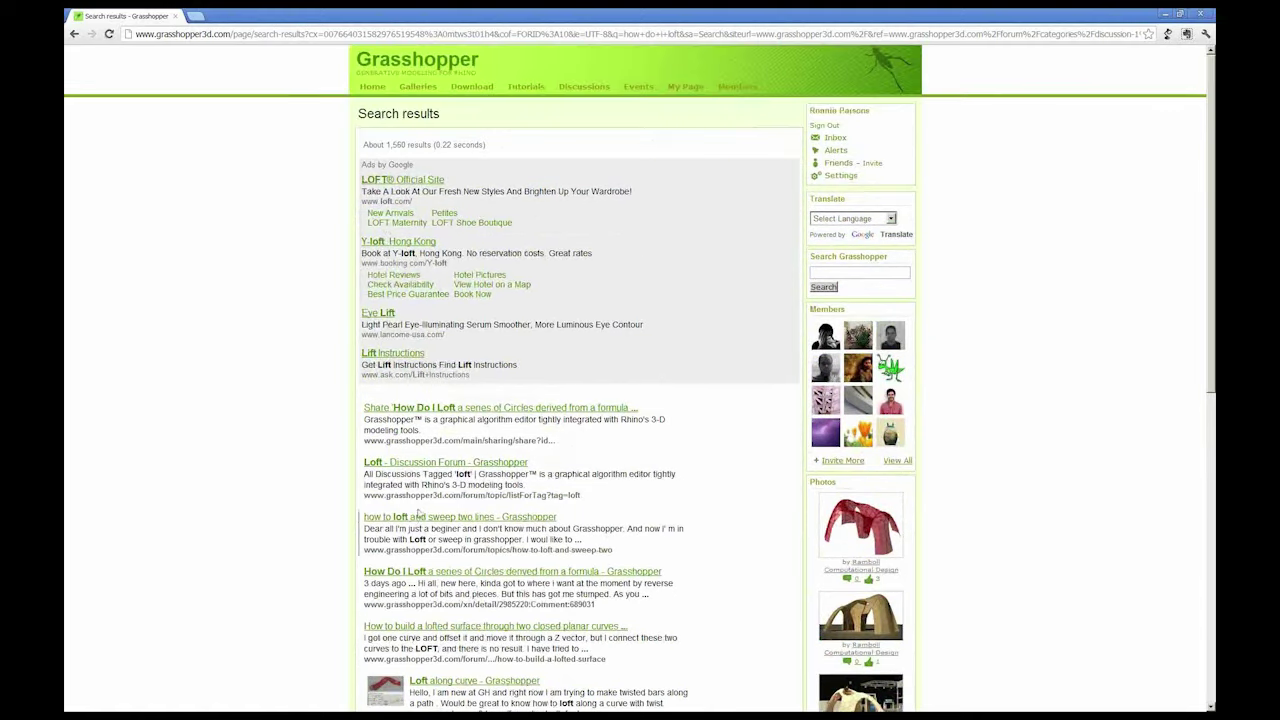
click(1199, 14)
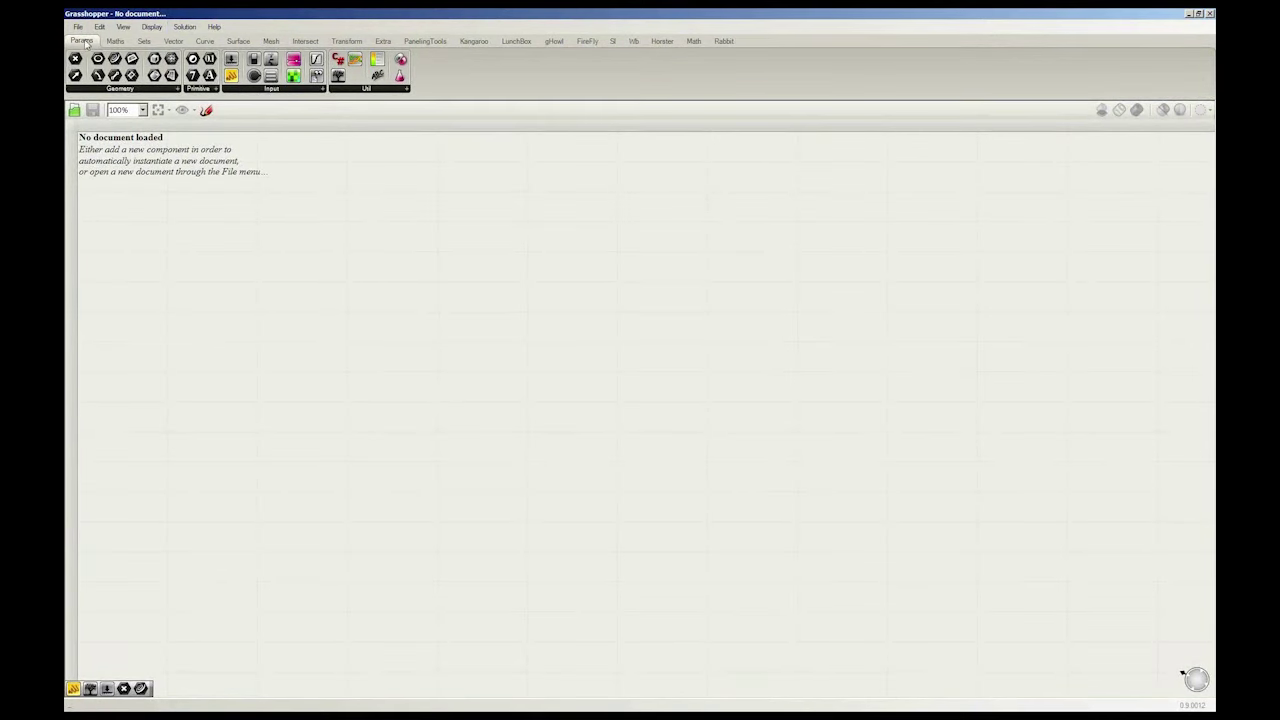
click(115, 41)
click(144, 41)
click(173, 41)
click(204, 41)
click(241, 41)
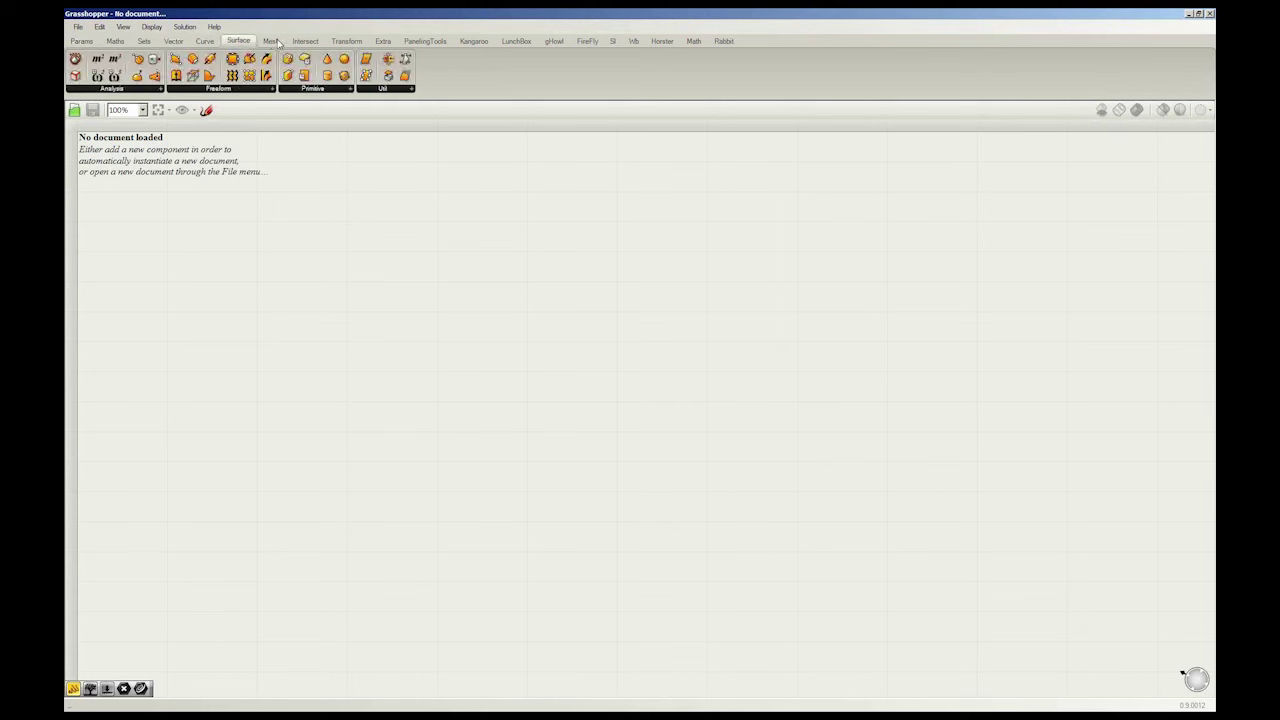
click(273, 41)
click(306, 41)
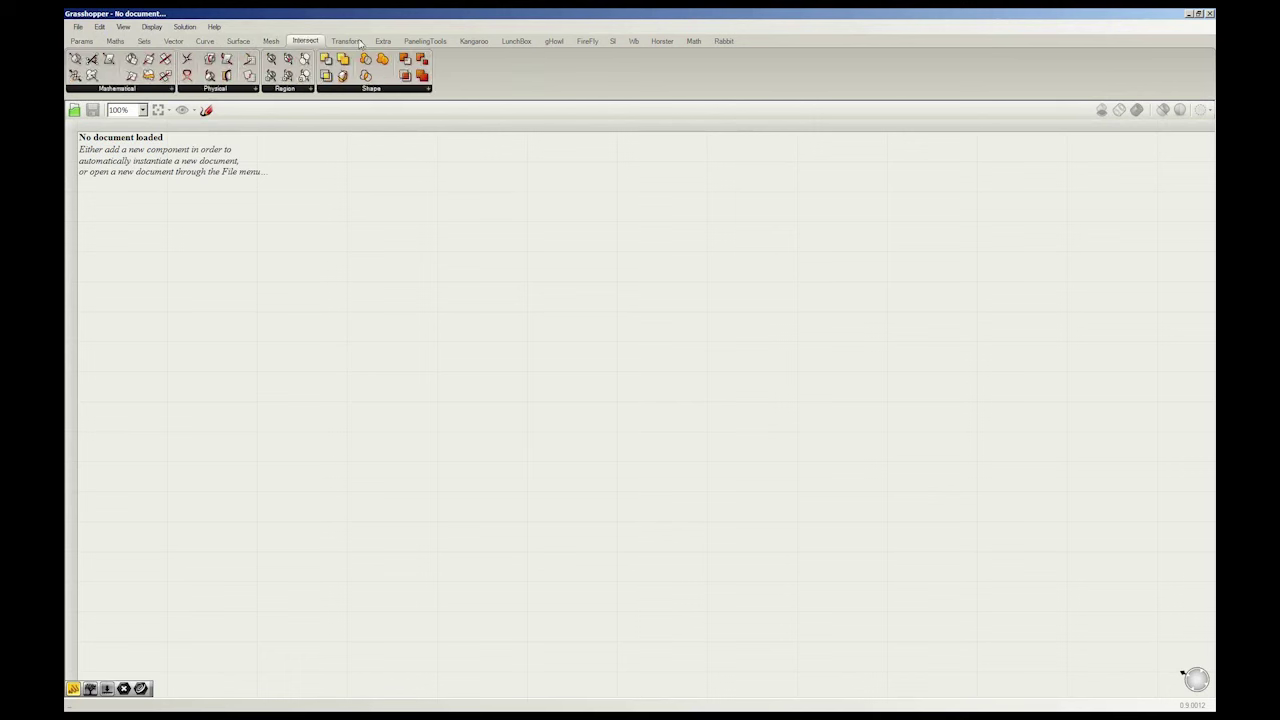
click(358, 41)
click(274, 41)
click(243, 41)
click(170, 41)
click(144, 41)
click(115, 41)
click(82, 41)
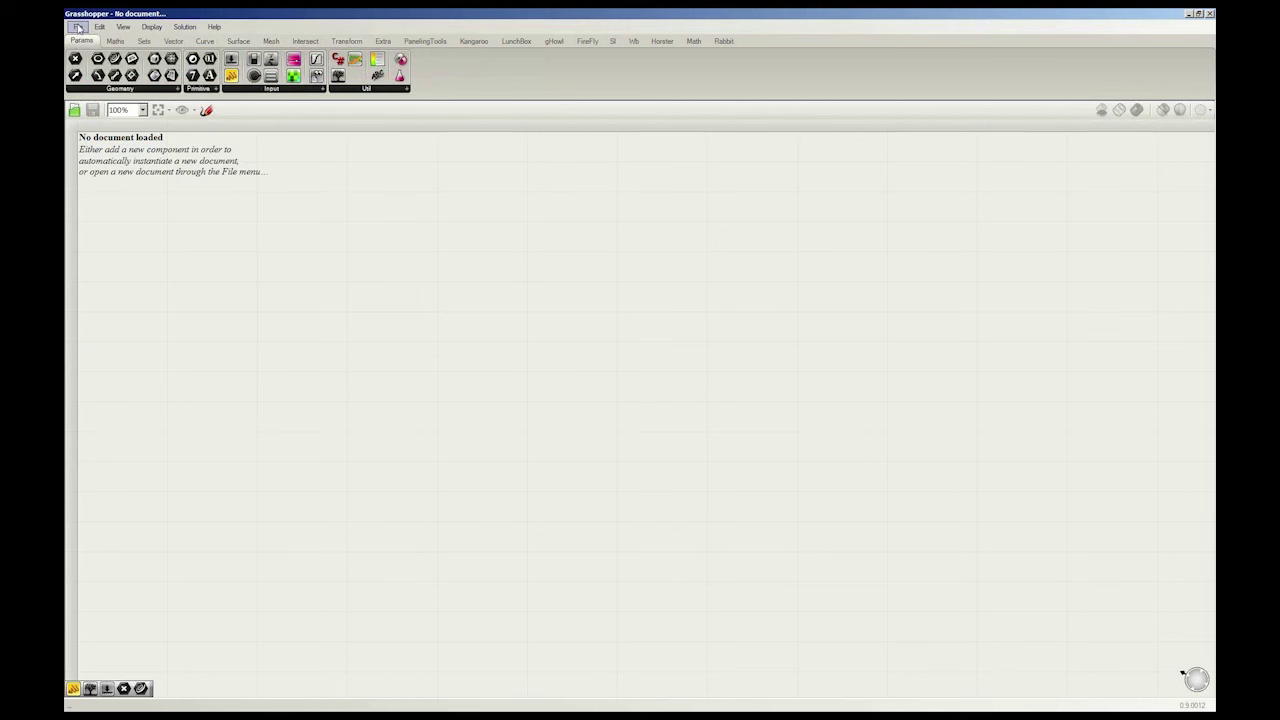
- Check File > Recent Files without opening anything, then choose File > New Document
click(78, 27)
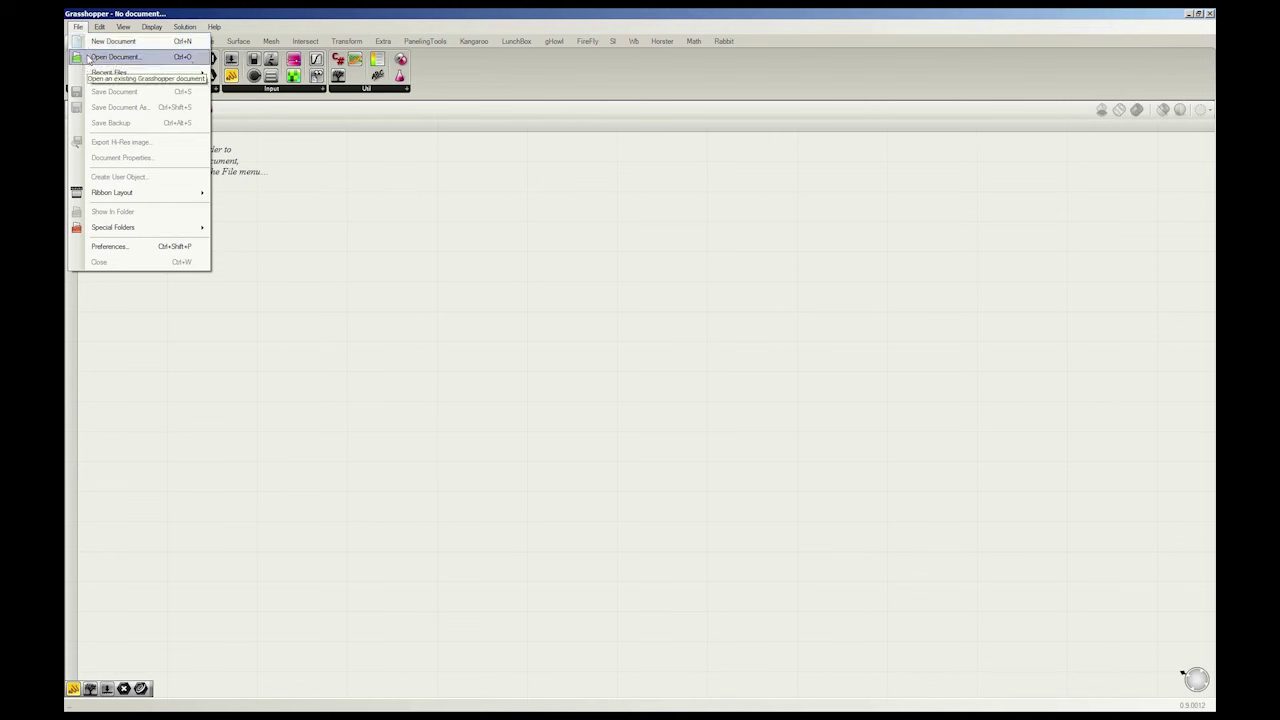
mouse_move(91, 72)
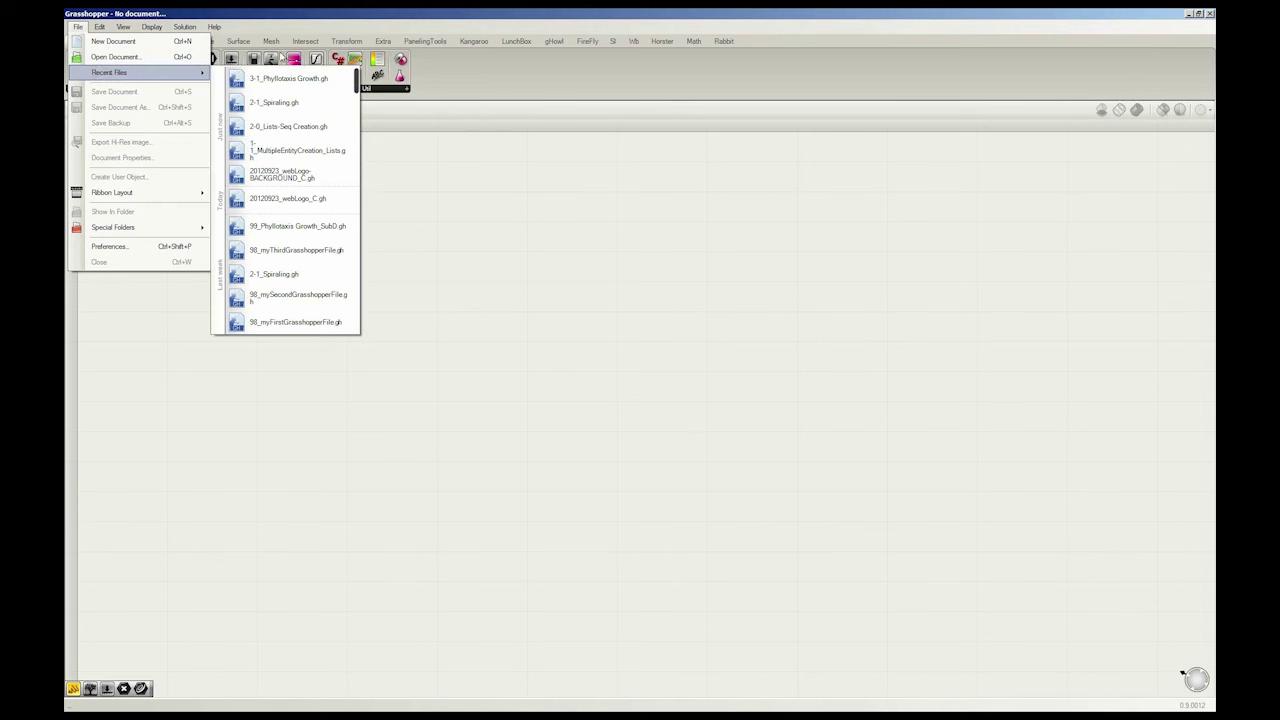
click(313, 13)
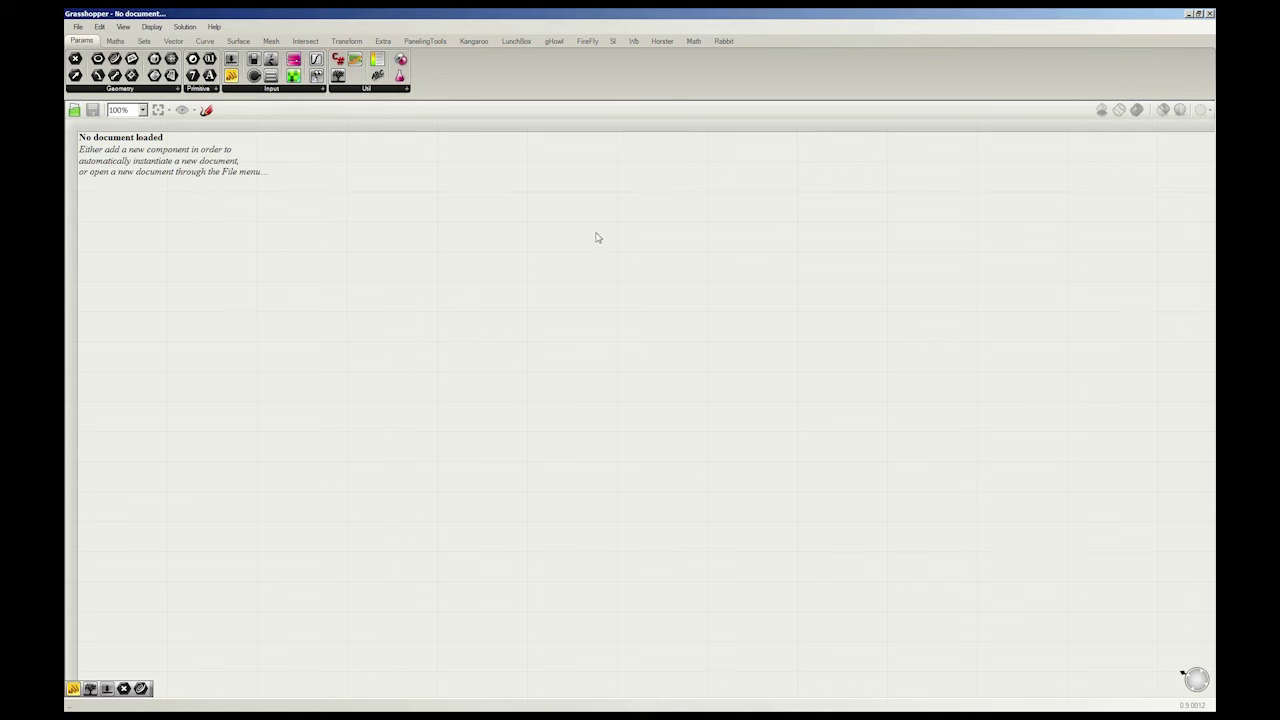
click(76, 27)
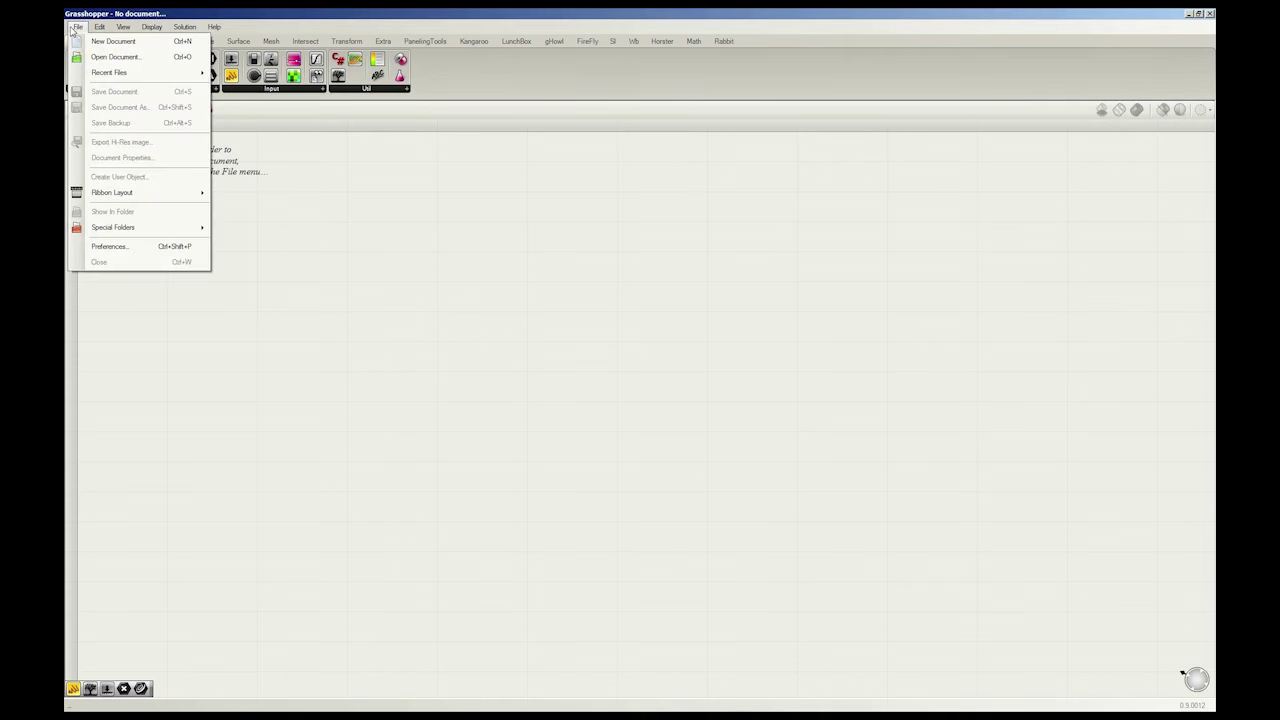
click(73, 28)
click(82, 30)
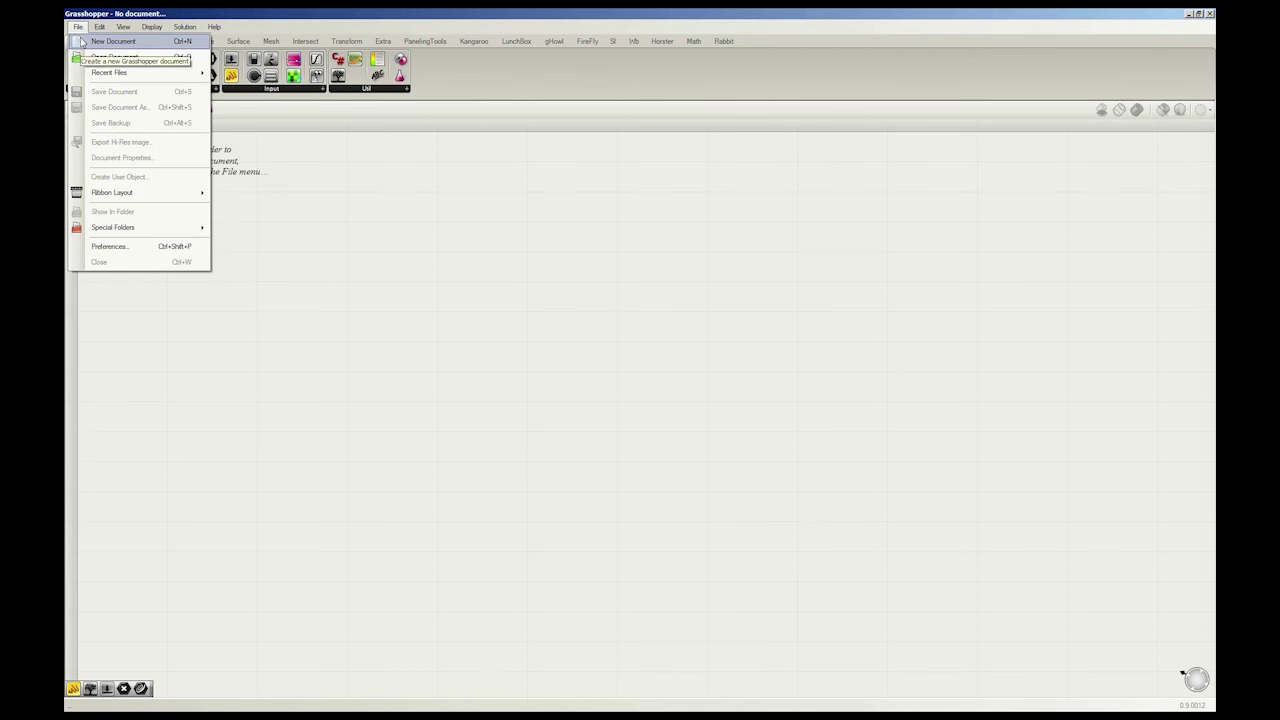
click(82, 41)
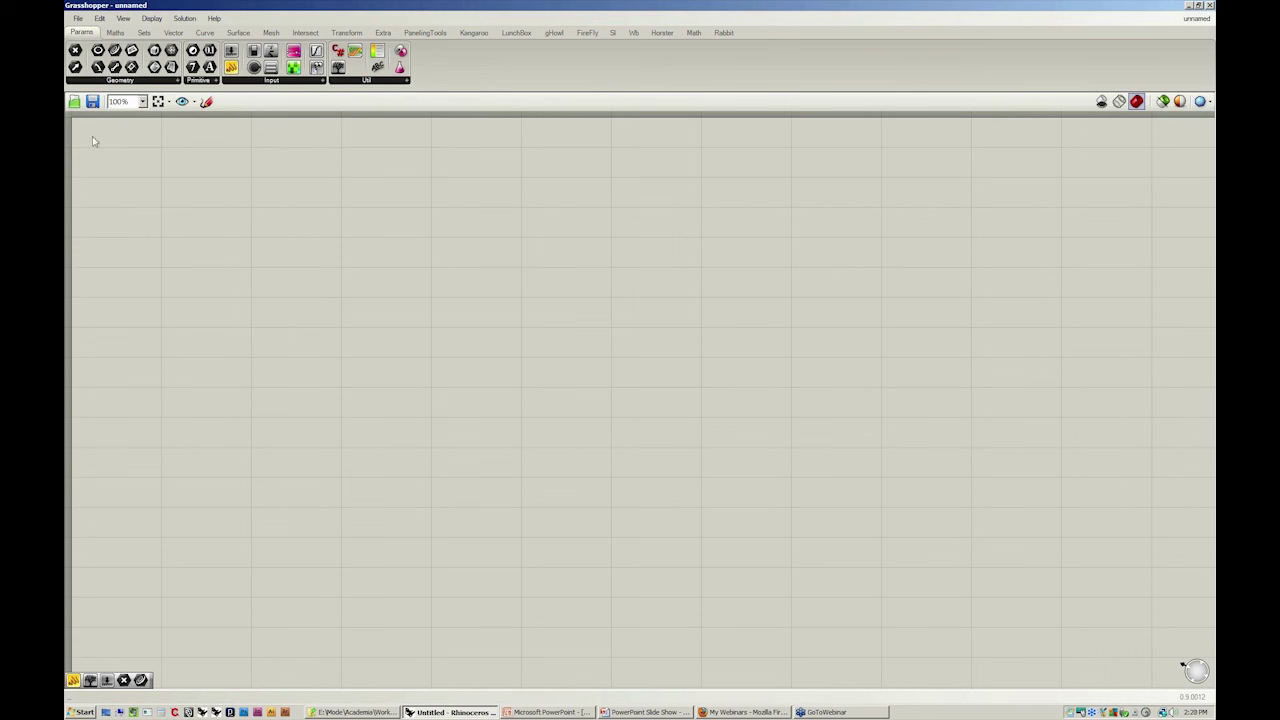
- Close the current unnamed document from the File menu
click(77, 18)
click(114, 267)
click(77, 18)
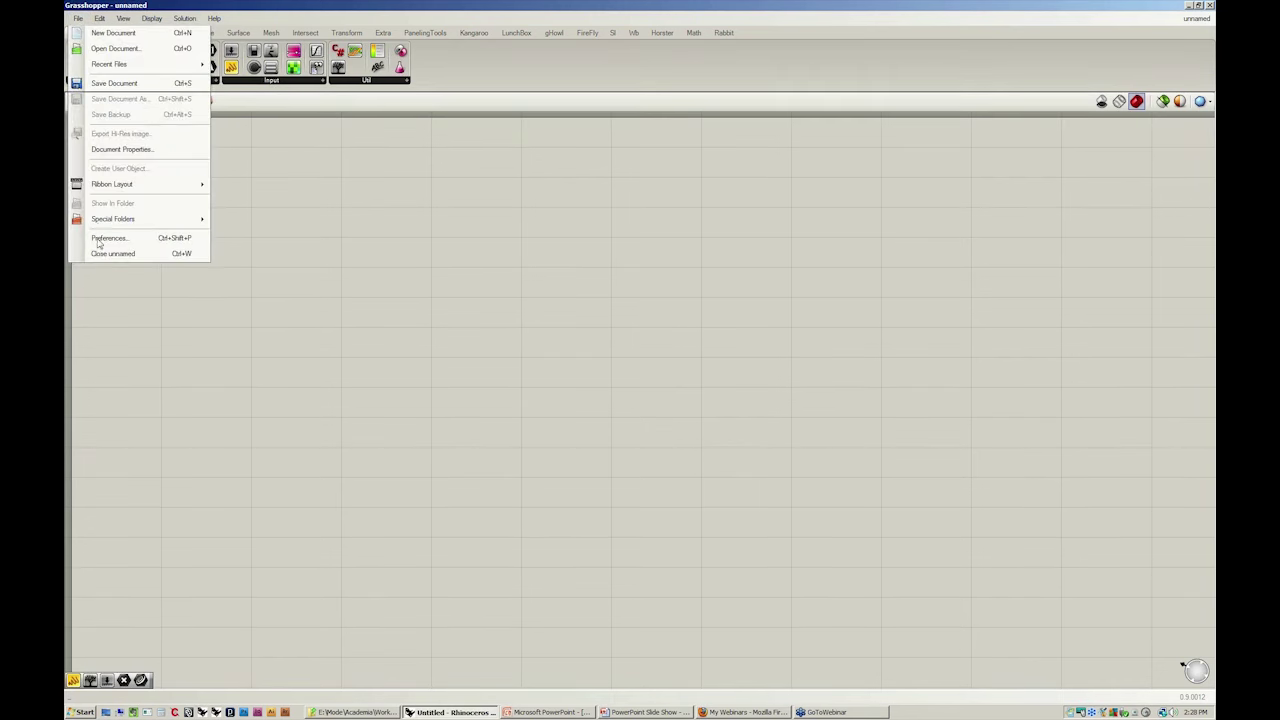
click(100, 250)
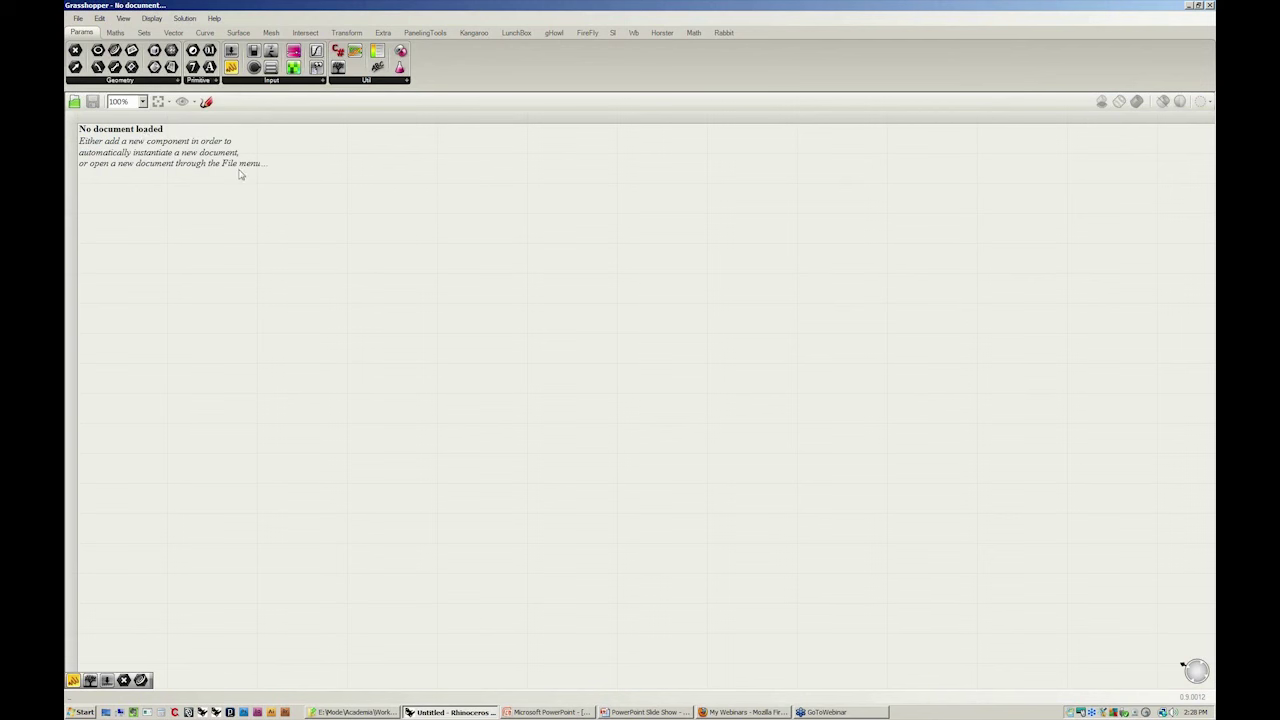
- Start a new empty unnamed document
click(78, 18)
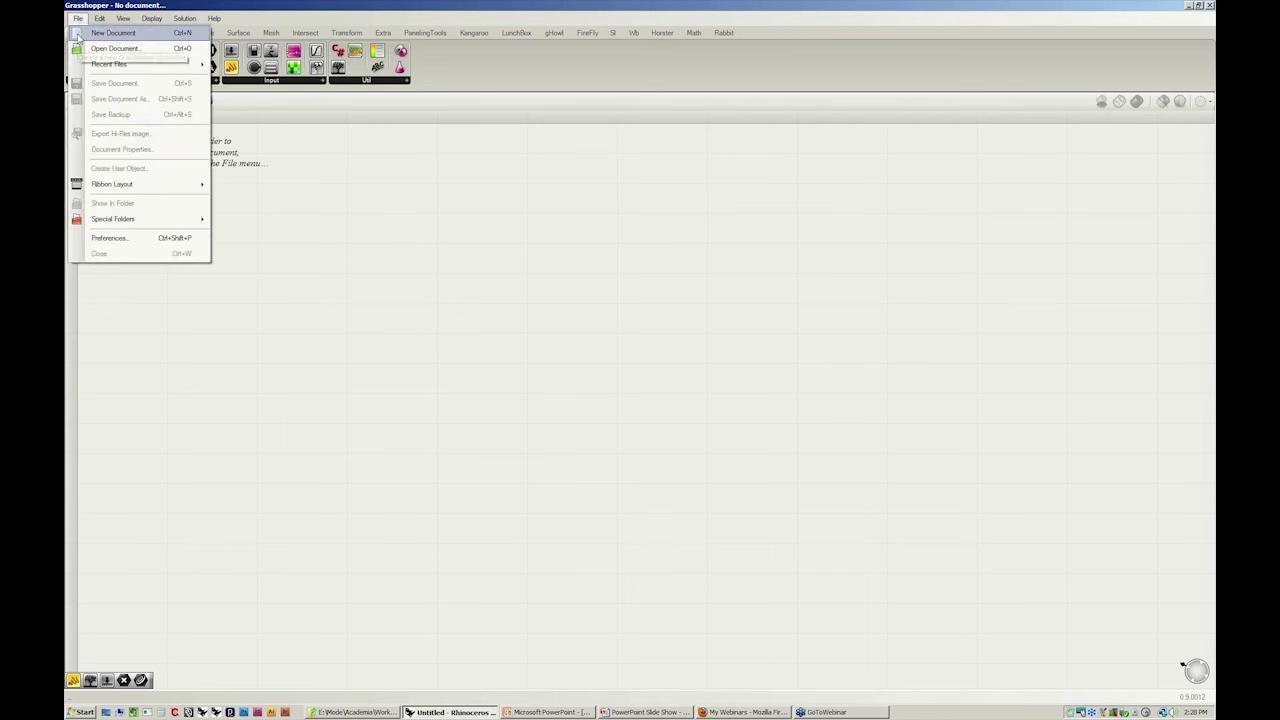
click(78, 33)
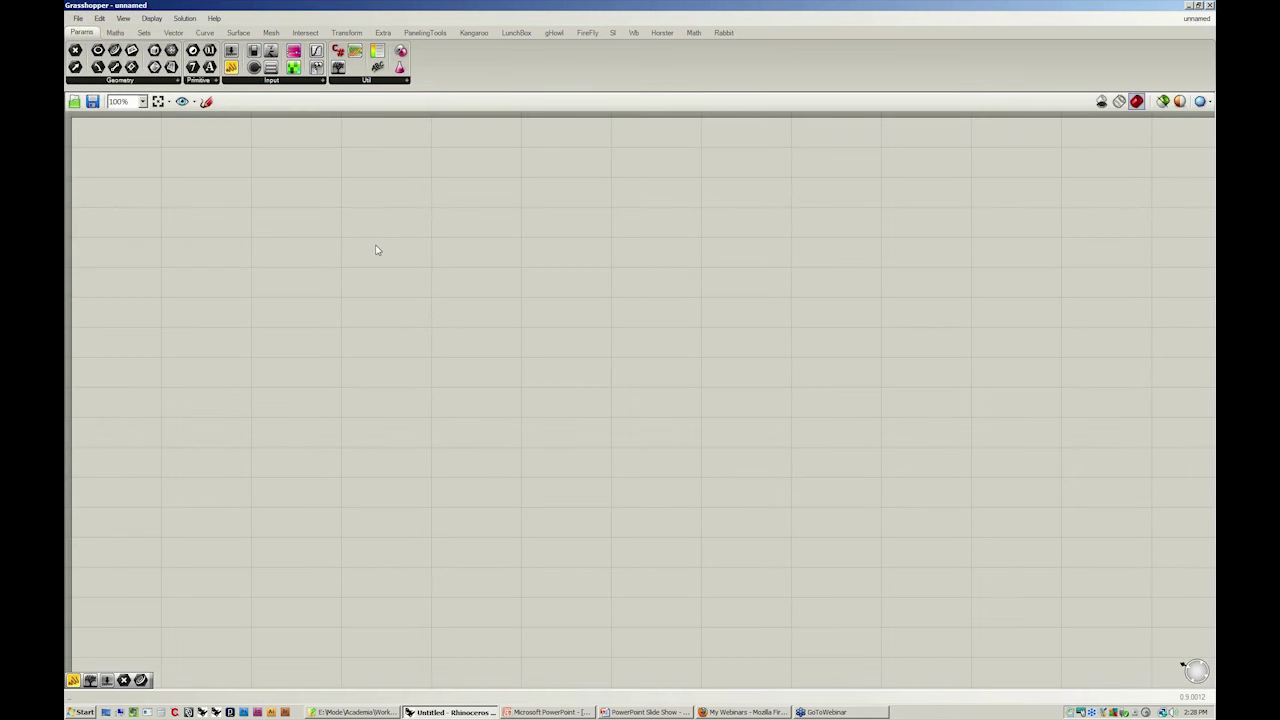
click(78, 18)
- Browse the Save dialog to 20120924_PD-Webinar > 000_WorkshopFiles, cancel, then restore the window
click(88, 86)
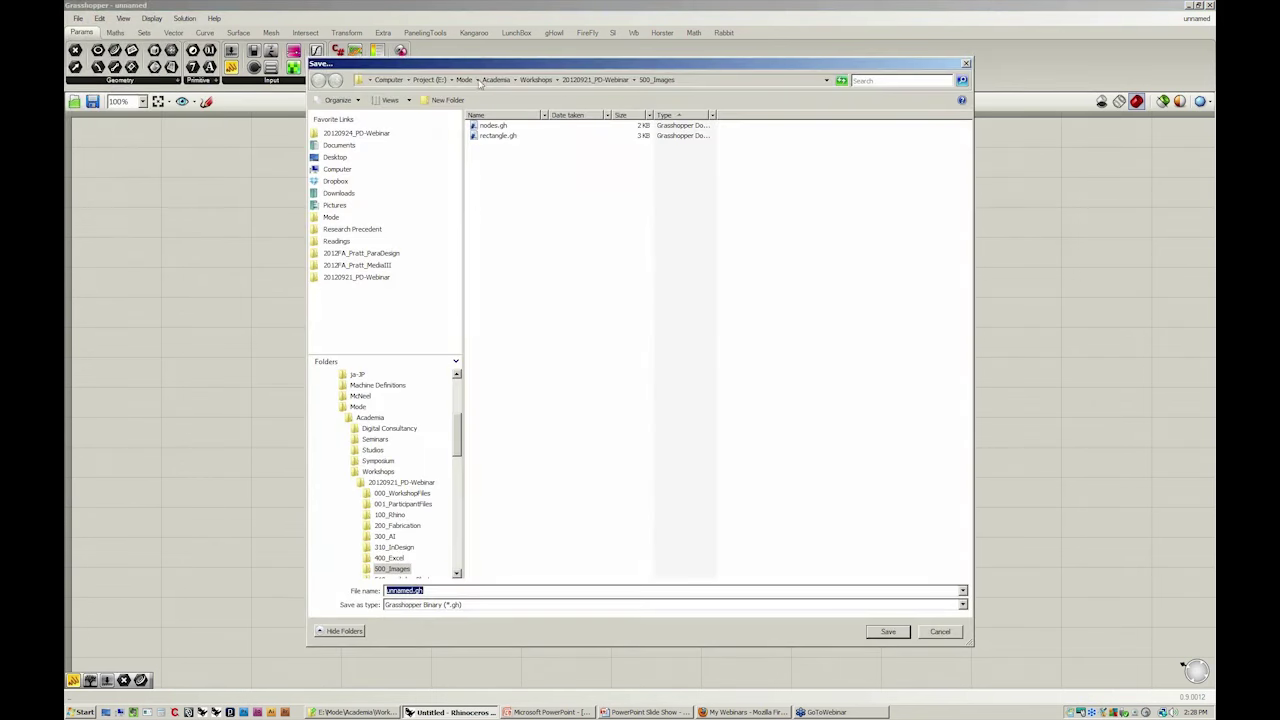
click(538, 80)
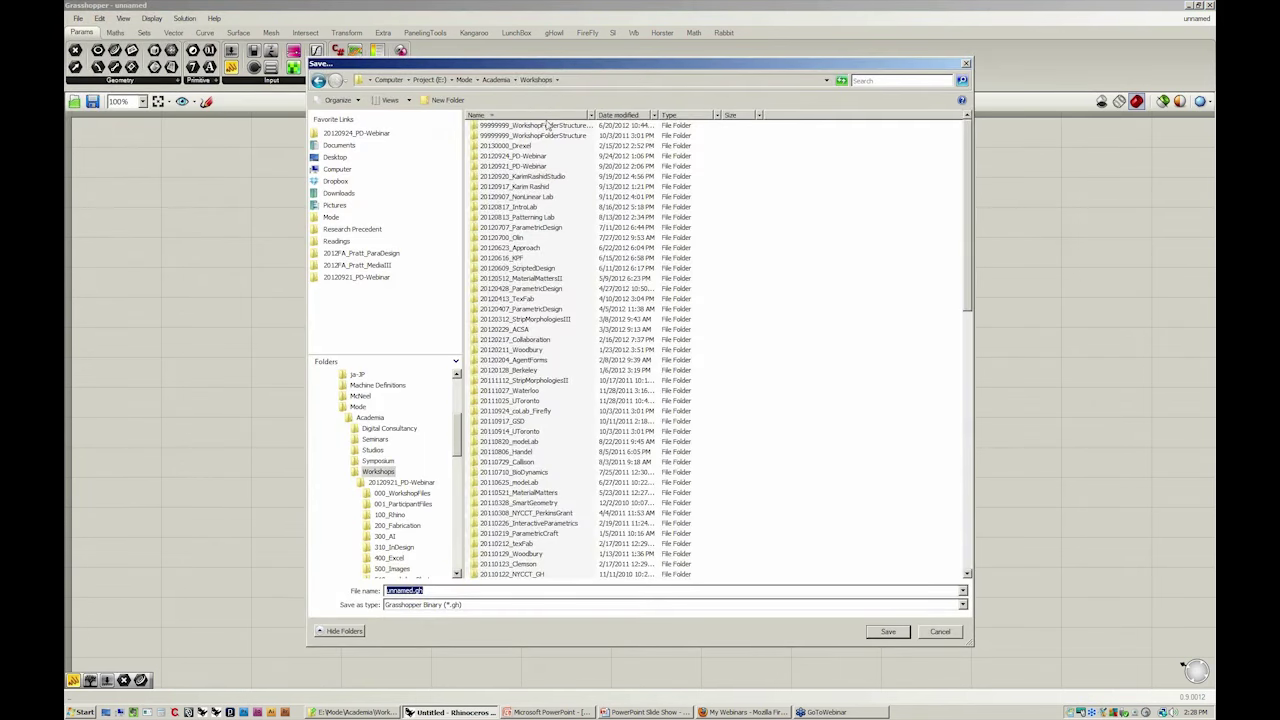
double_click(533, 156)
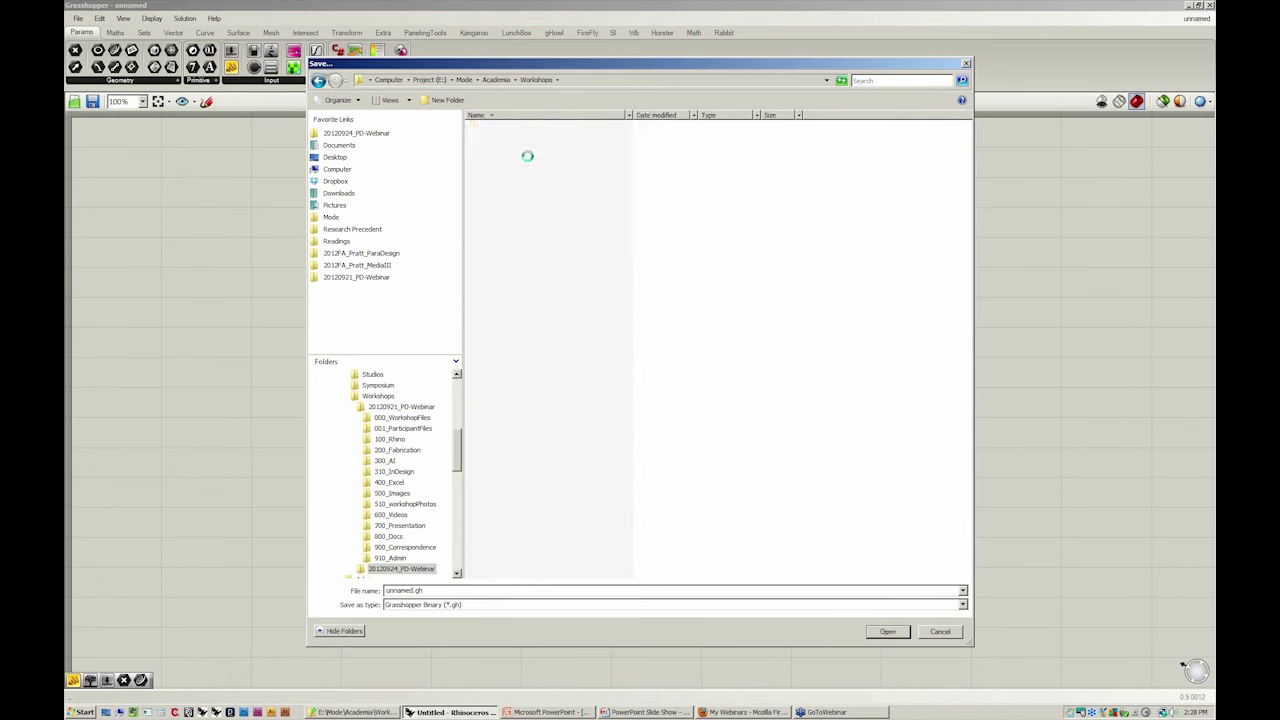
click(522, 127)
double_click(523, 128)
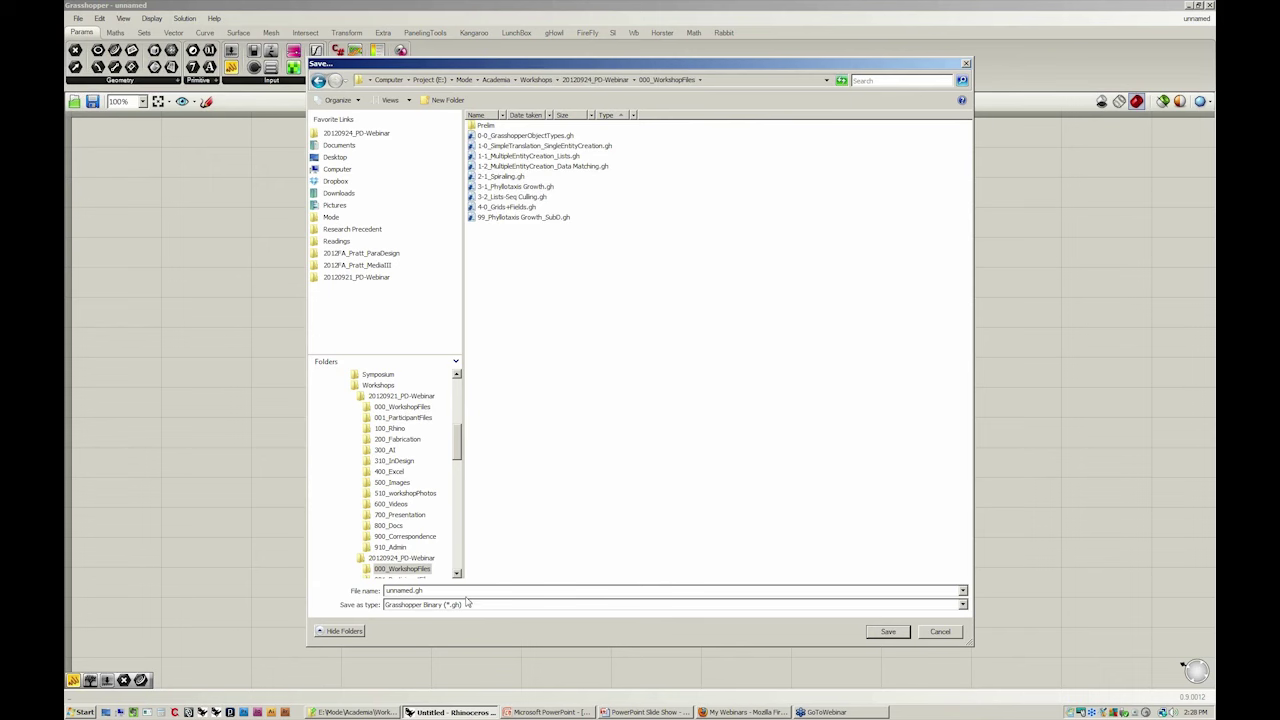
click(942, 633)
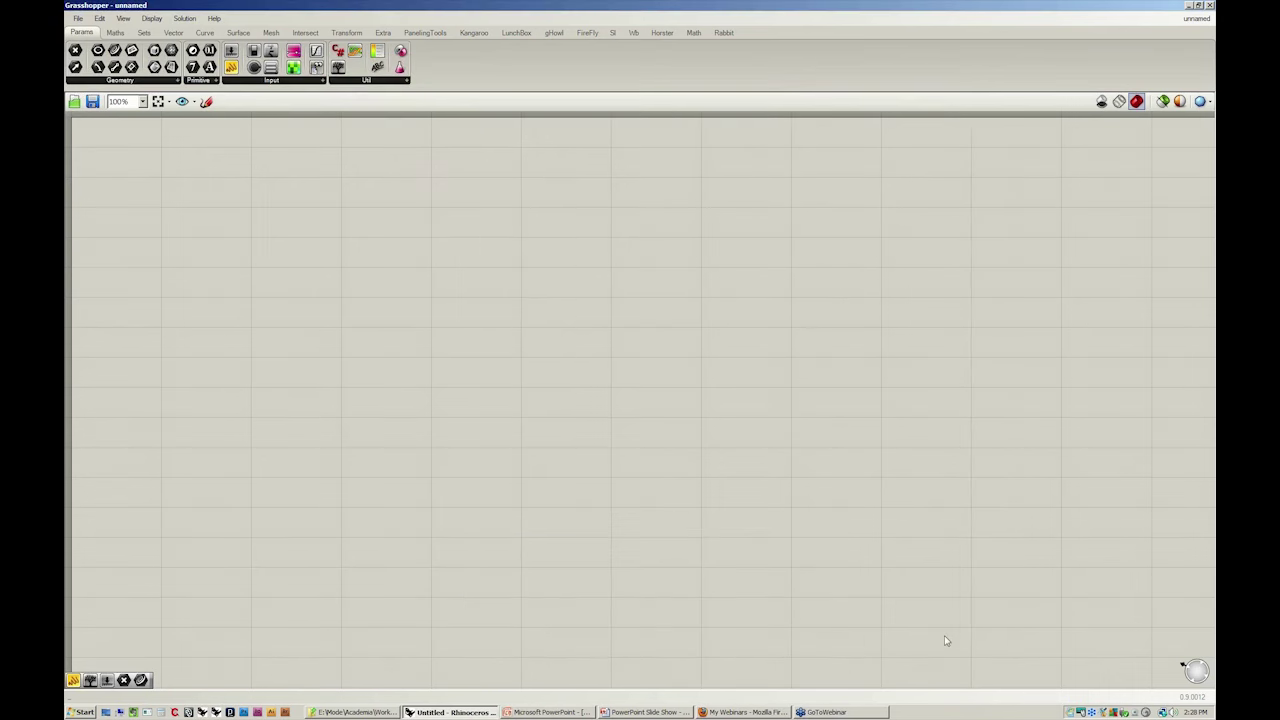
double_click(758, 12)
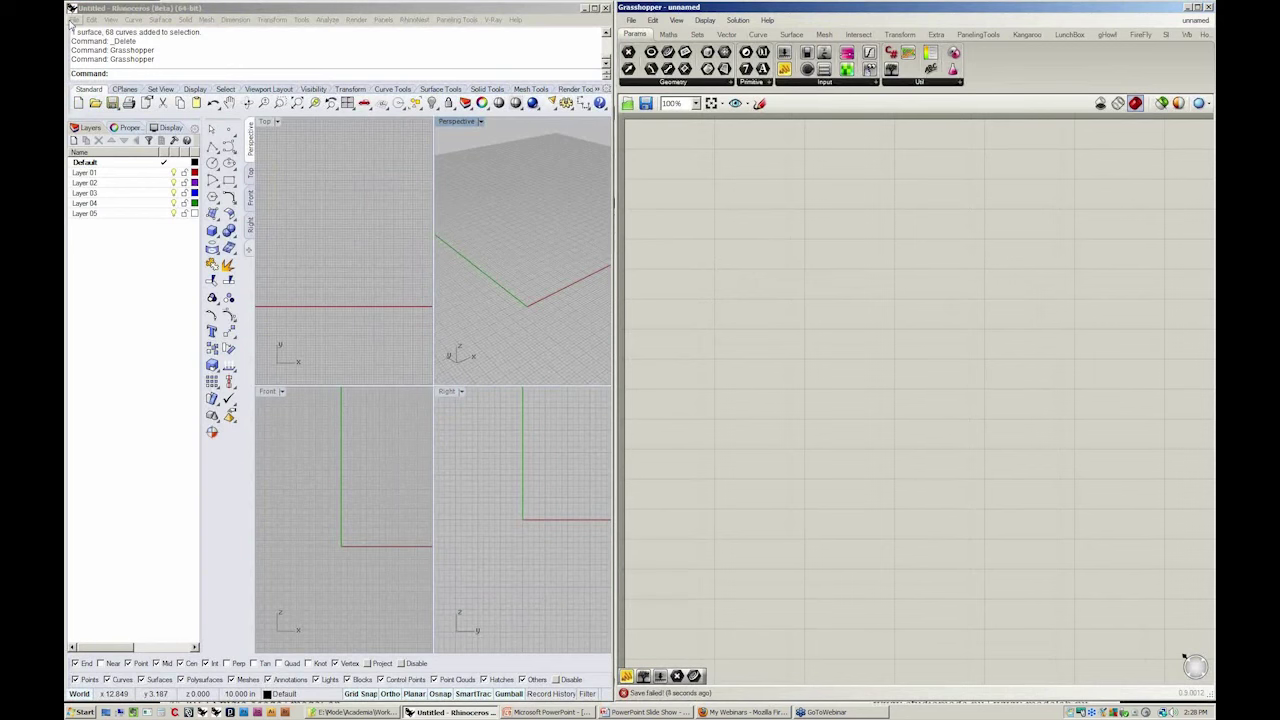
click(74, 20)
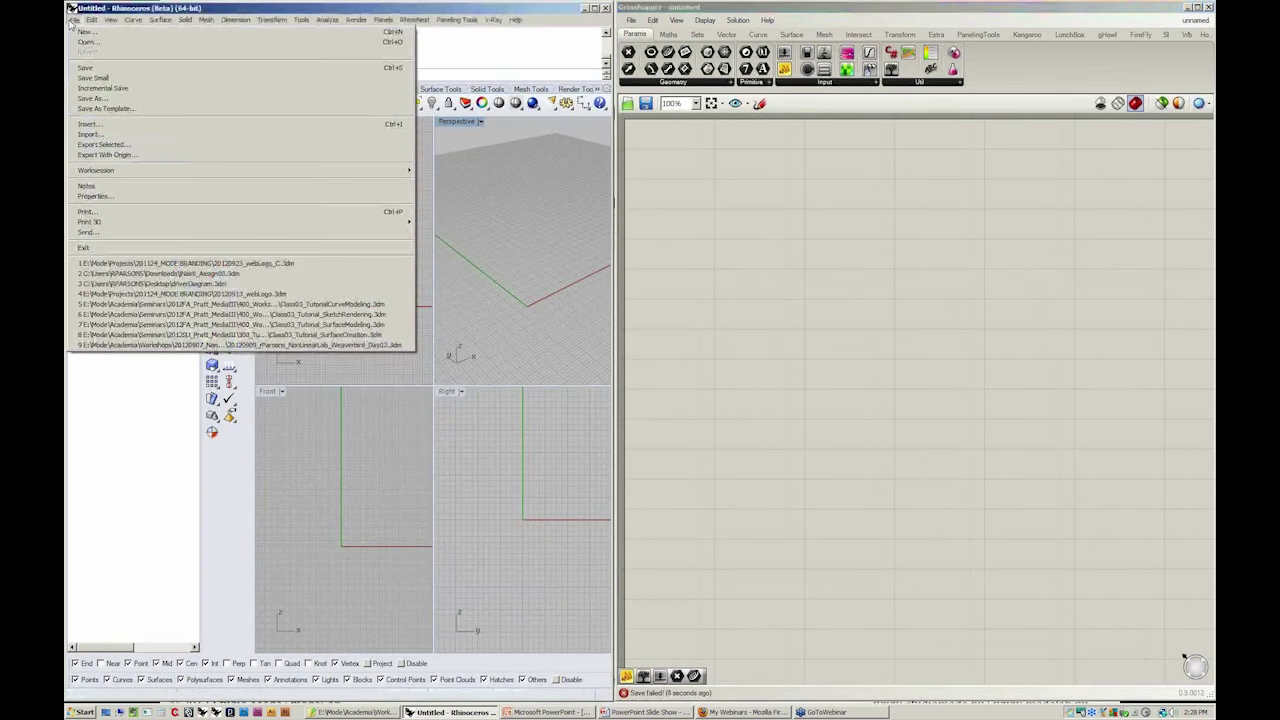
click(88, 68)
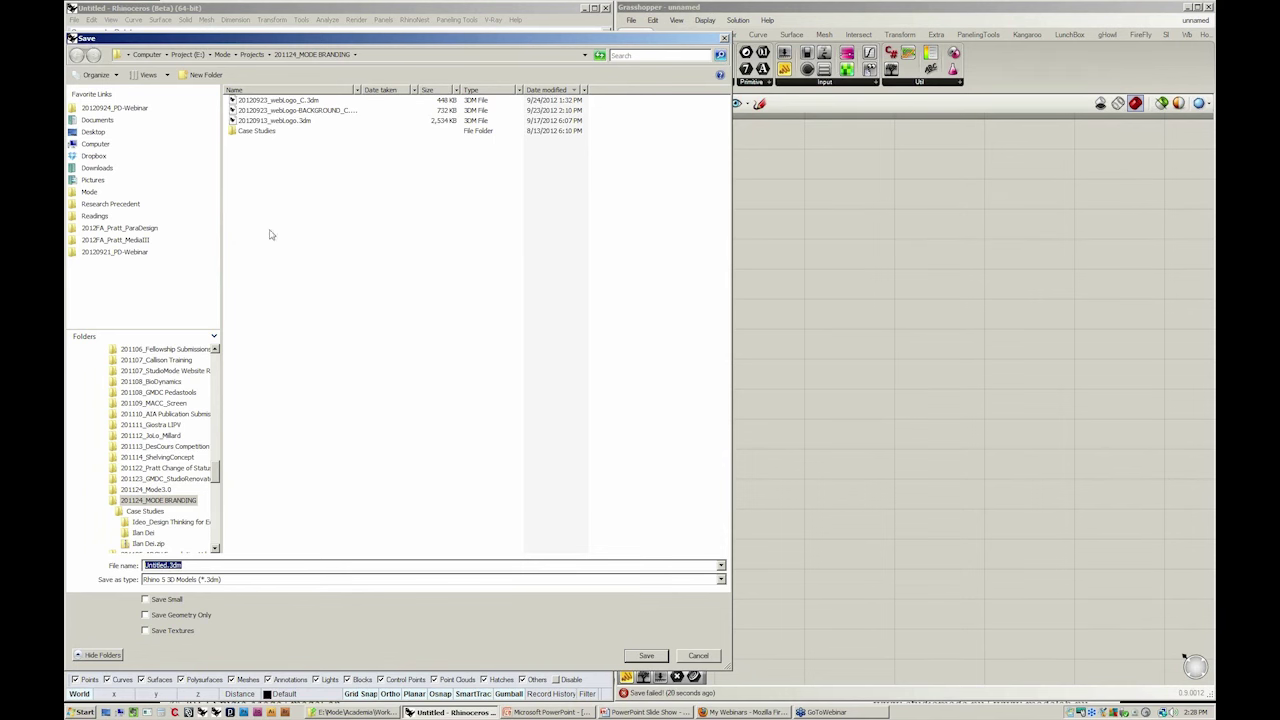
click(697, 656)
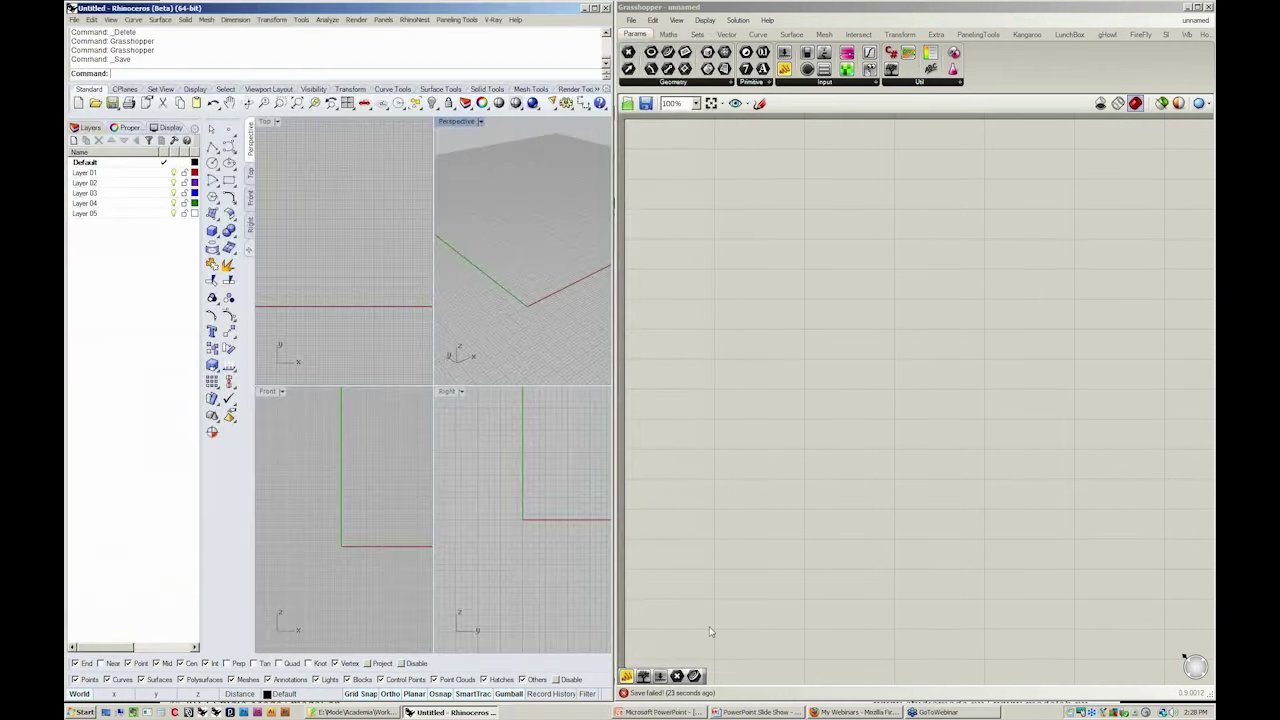
- Maximize the Perspective viewport, orbit to look down on the grid, then maximize Grasshopper again
double_click(451, 122)
scroll(450, 282, up, 3)
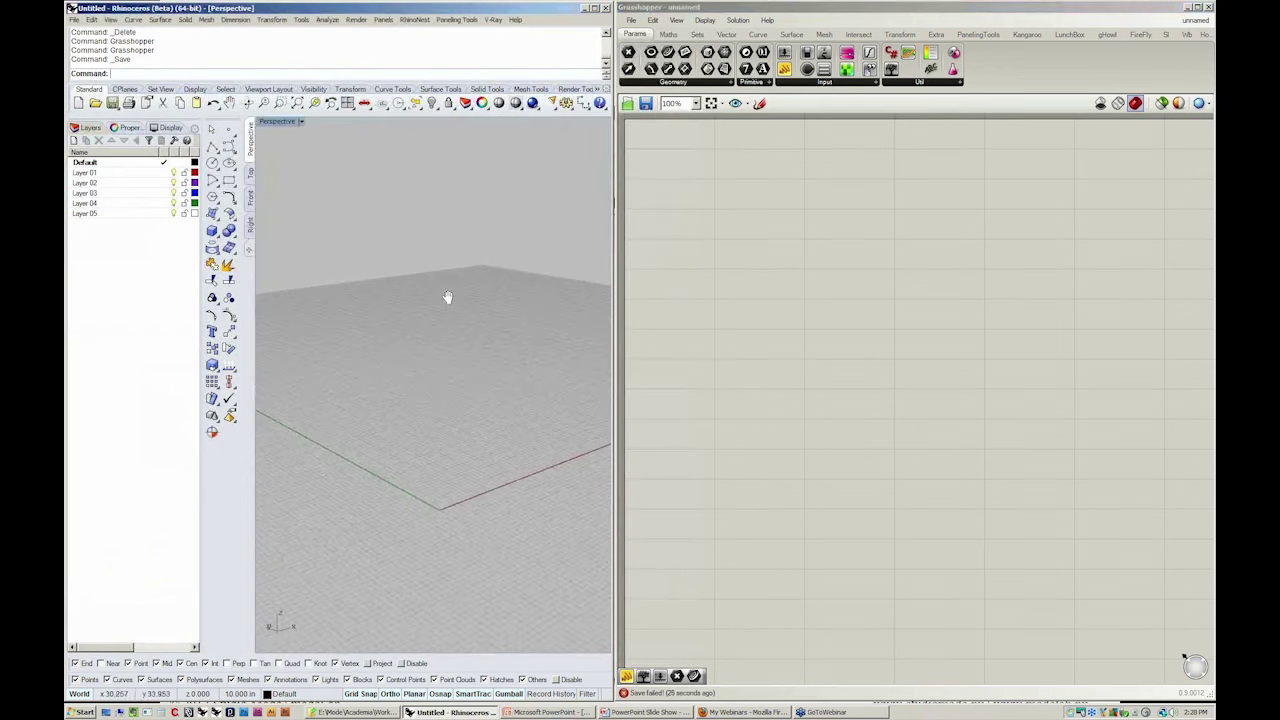
right_drag(446, 306, 514, 320)
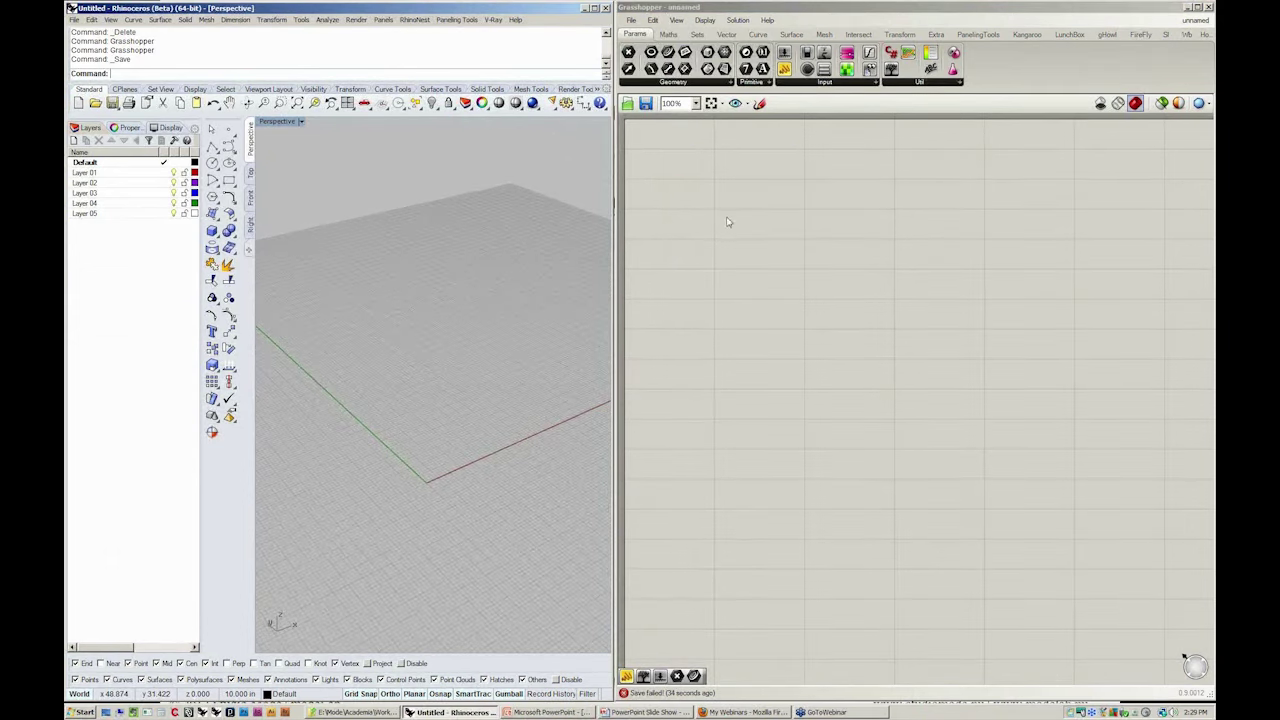
click(680, 8)
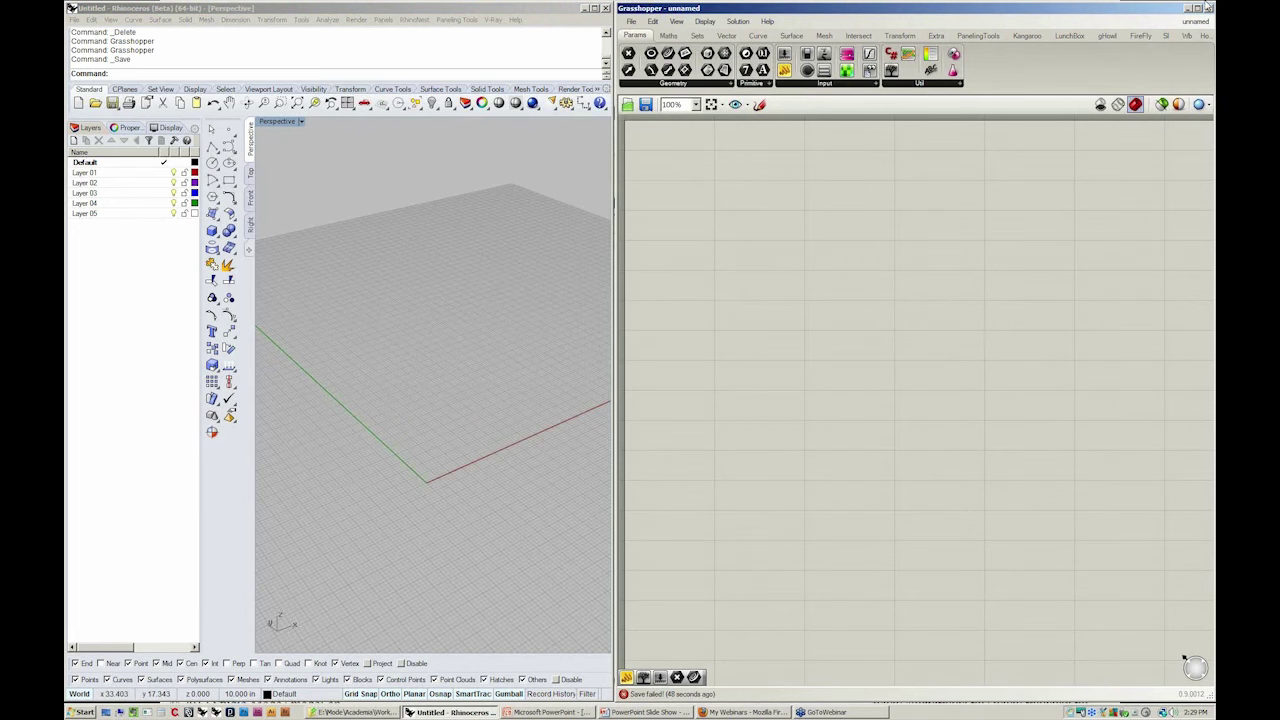
click(1197, 9)
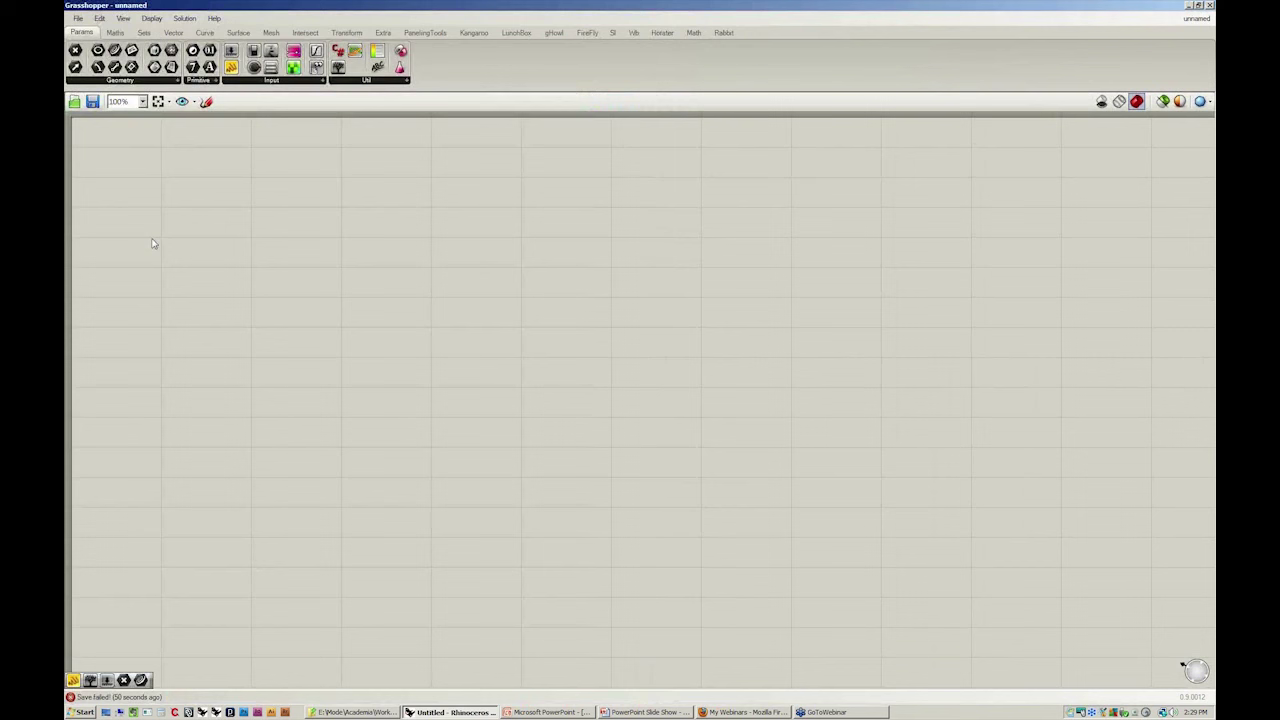
click(77, 19)
click(218, 20)
click(115, 32)
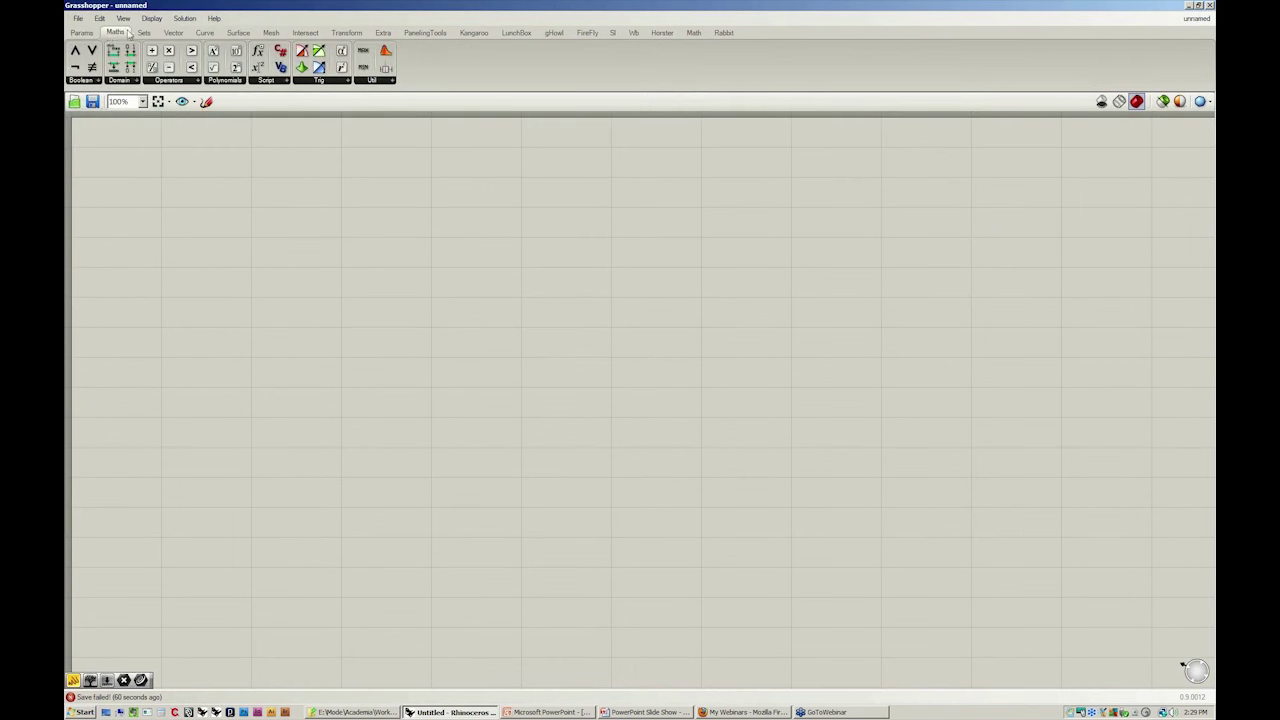
click(144, 32)
click(174, 32)
click(210, 32)
click(230, 32)
click(270, 32)
click(305, 32)
click(346, 32)
scroll(370, 33, up, 2)
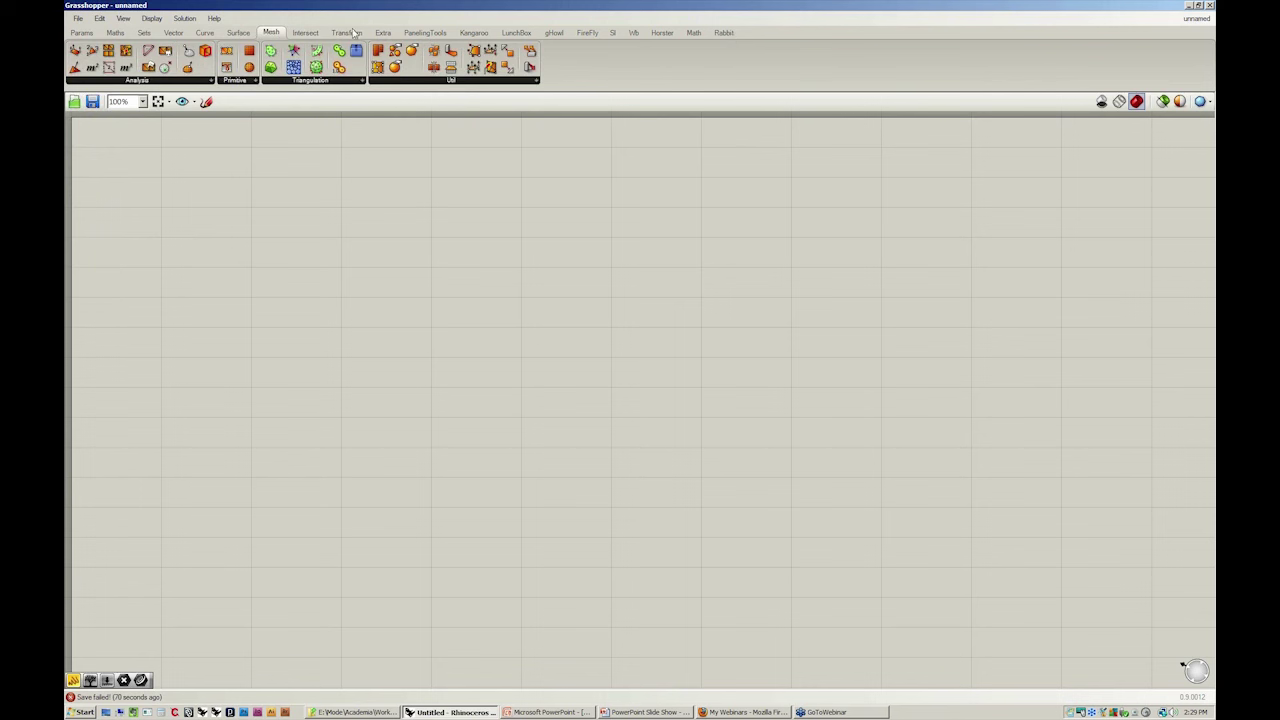
click(240, 33)
click(205, 33)
click(184, 34)
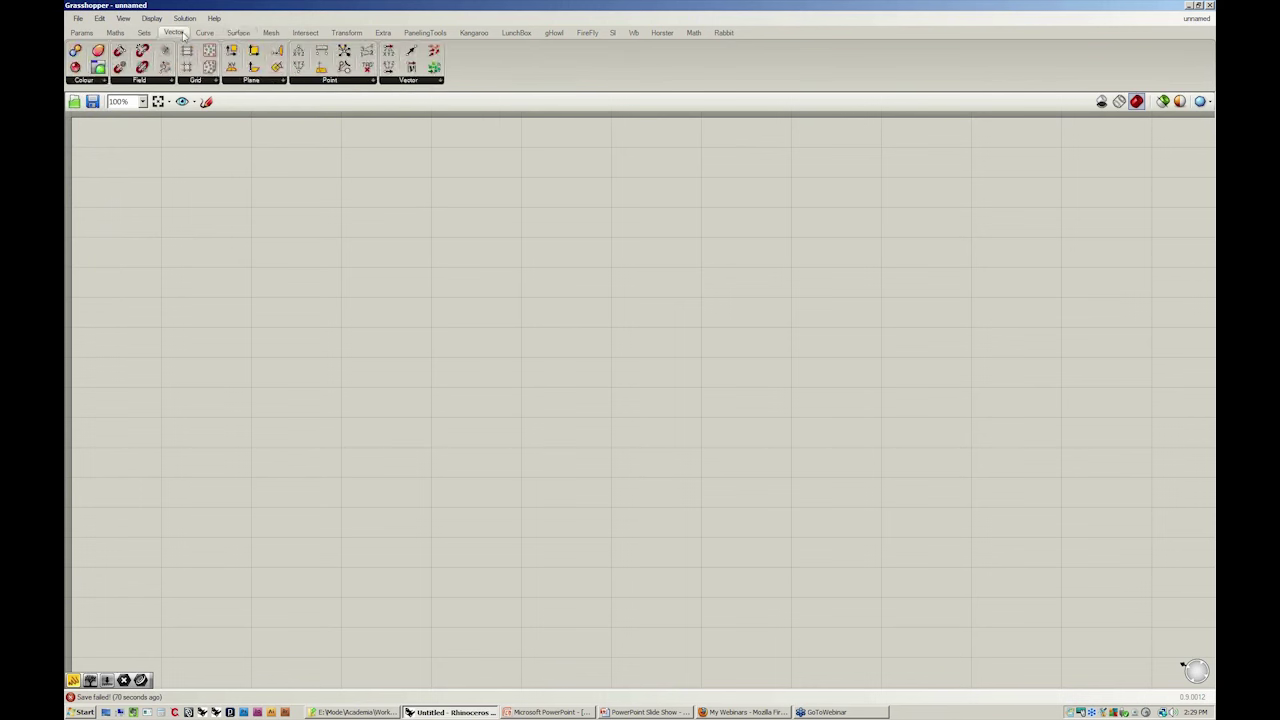
click(90, 33)
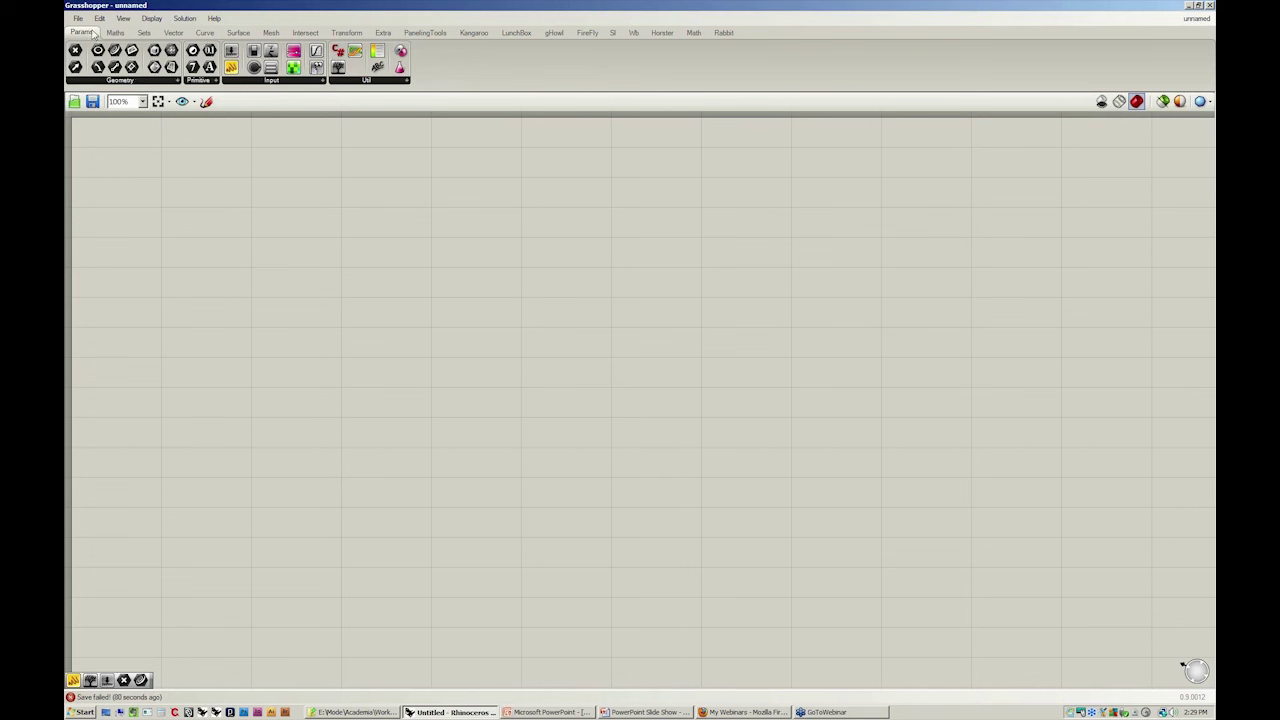
- Place a Point parameter on the canvas and nudge it into position
click(177, 80)
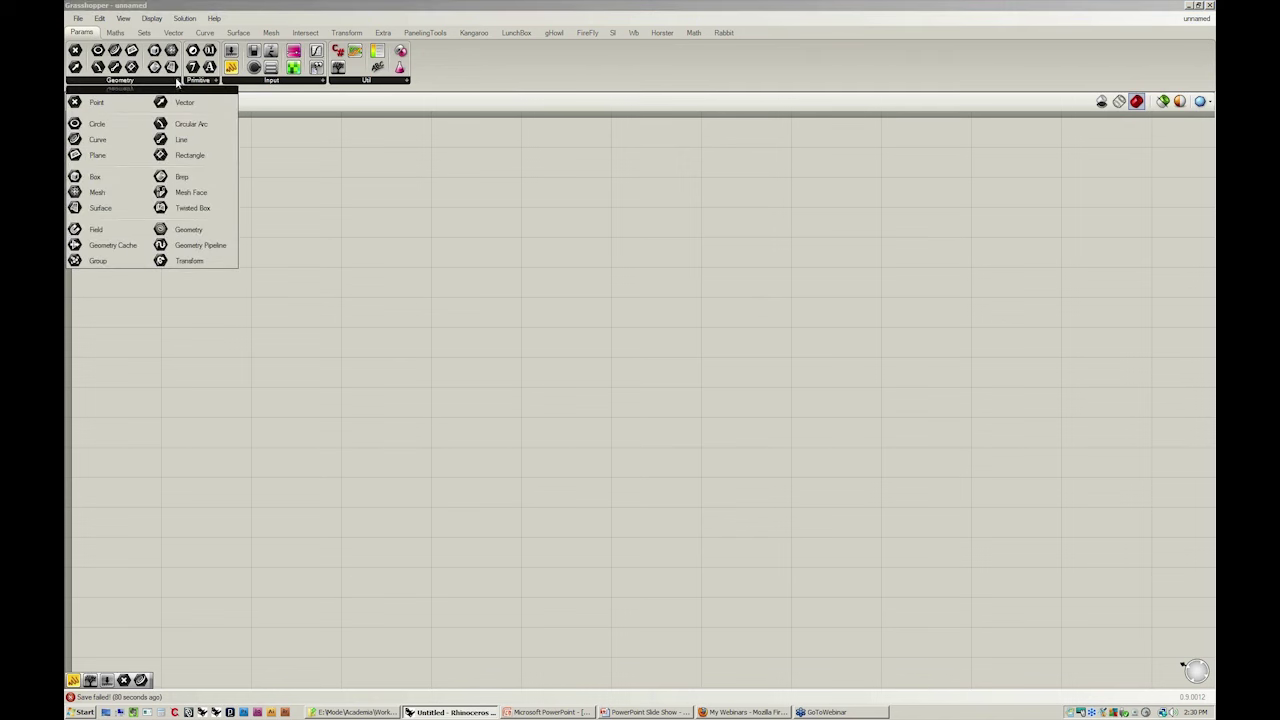
click(85, 101)
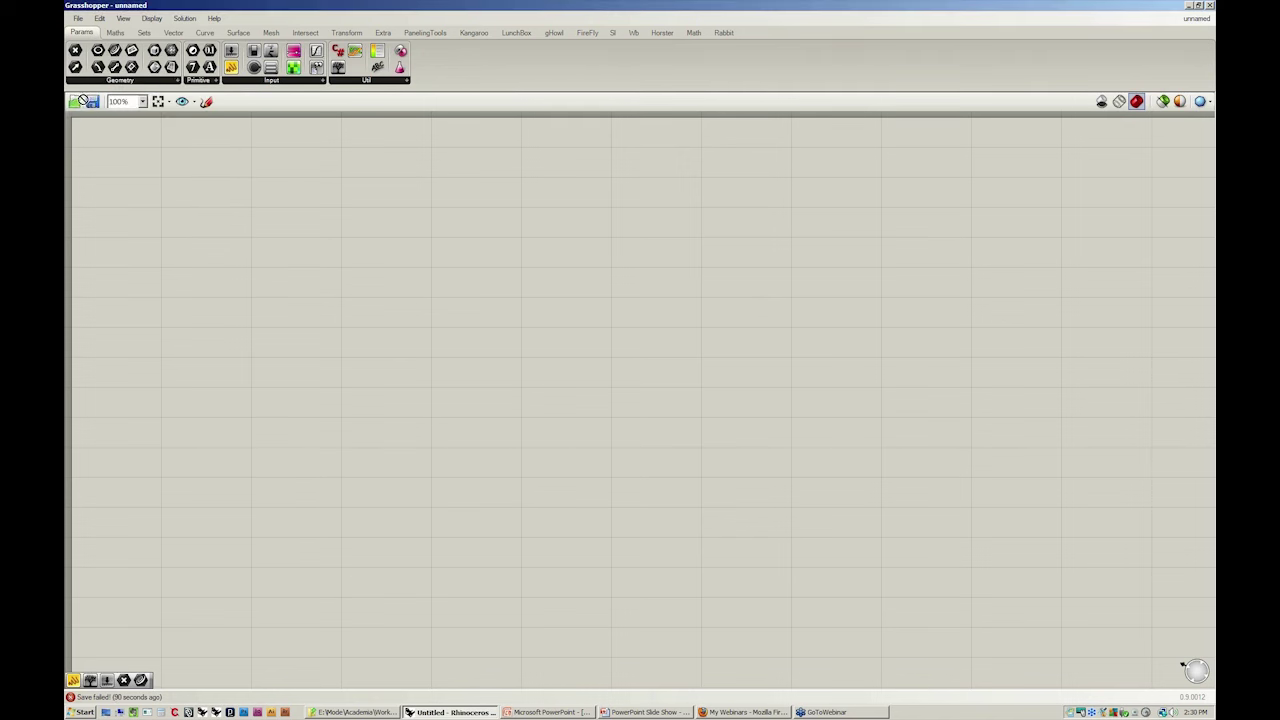
click(252, 236)
drag(256, 236, 254, 239)
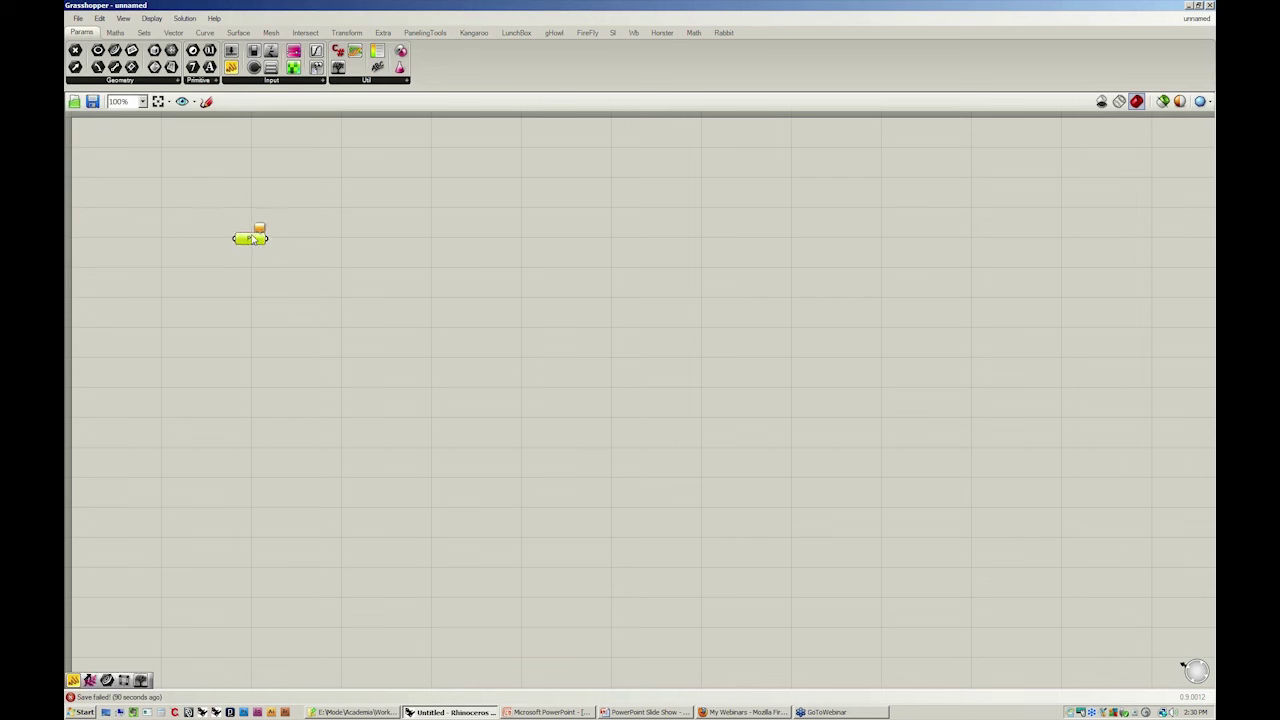
- Place a Panel and a Number Slider stacked beneath the Point parameter
click(245, 80)
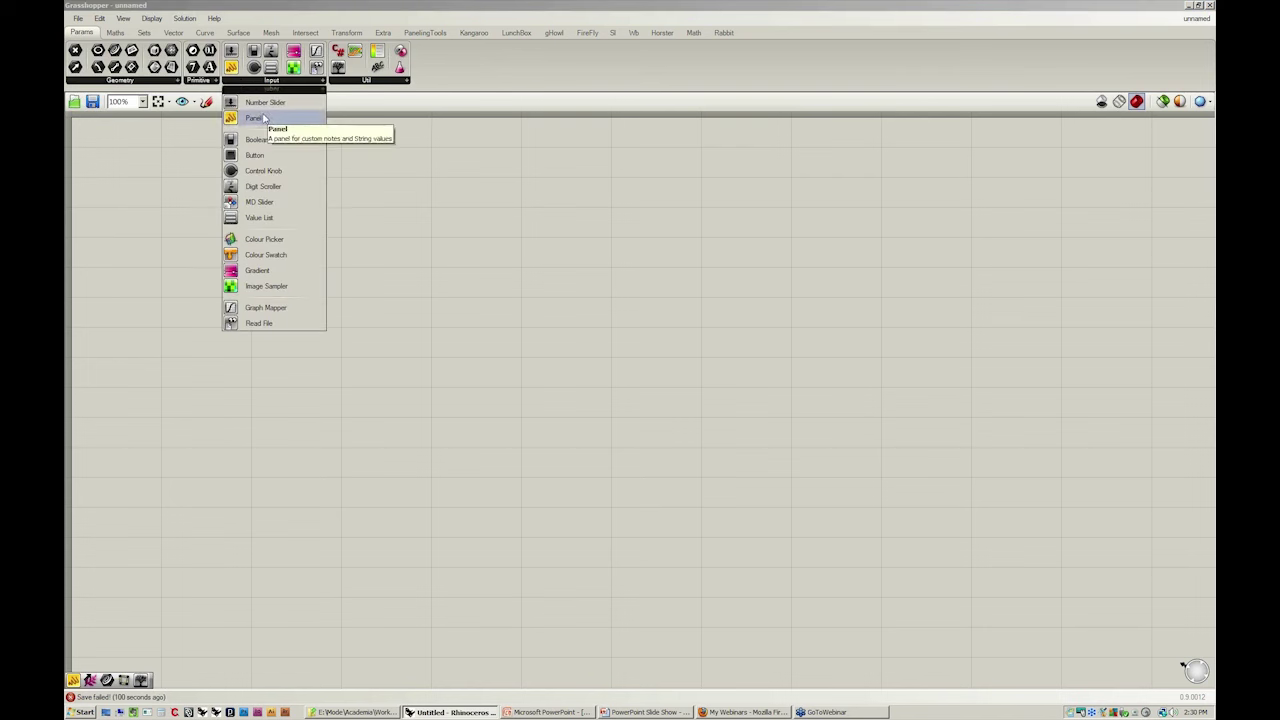
drag(255, 118, 256, 338)
click(271, 80)
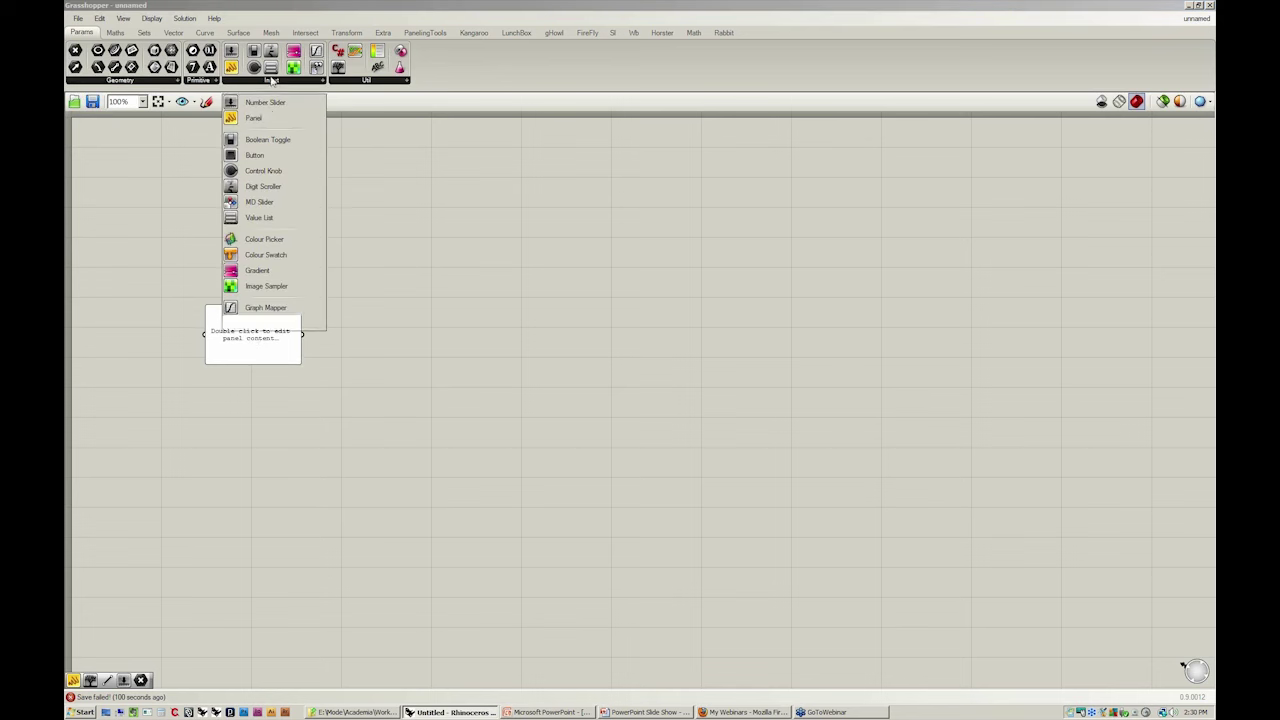
drag(258, 104, 233, 396)
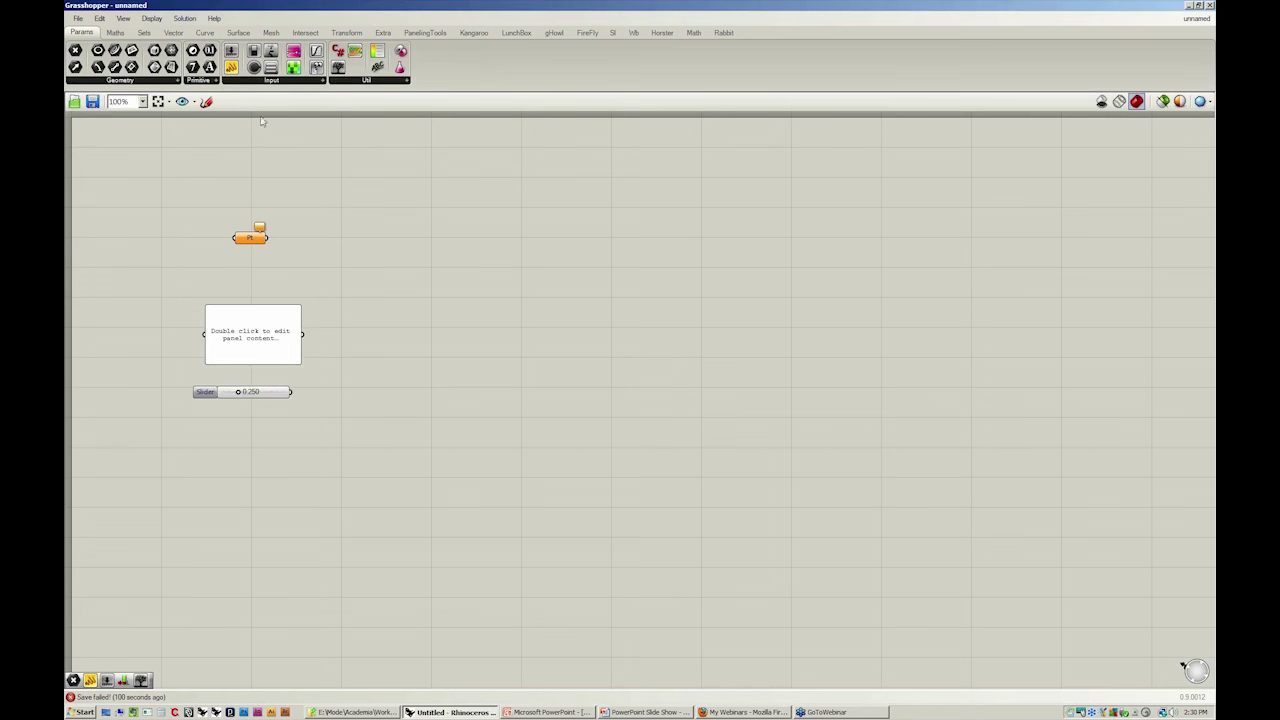
- Add a Control Knob below the slider and a Boolean Toggle left at False
click(262, 82)
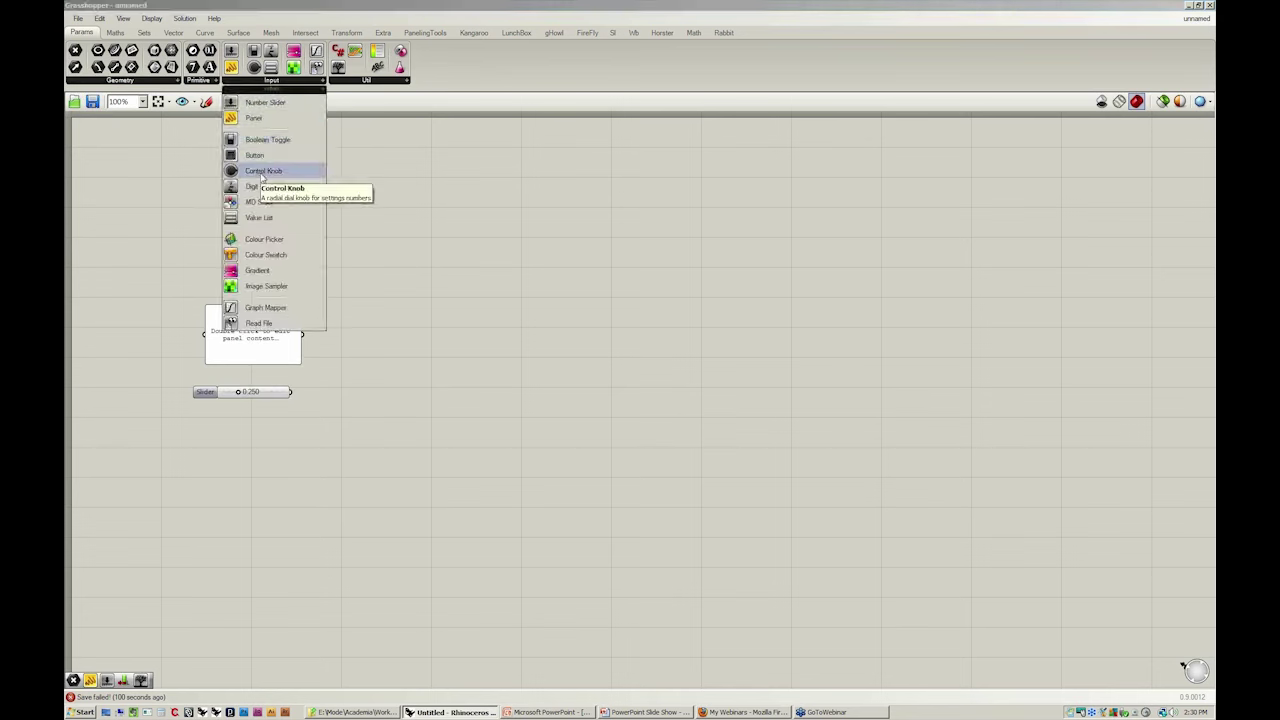
drag(263, 171, 275, 450)
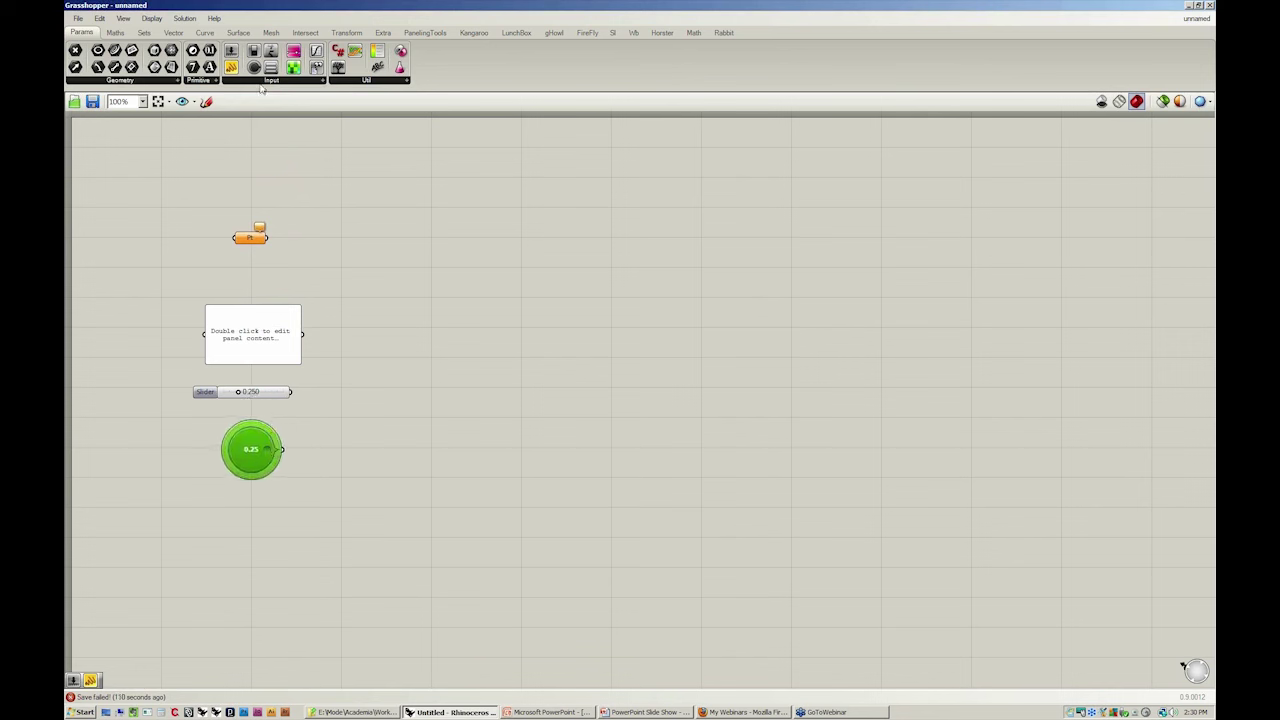
click(270, 80)
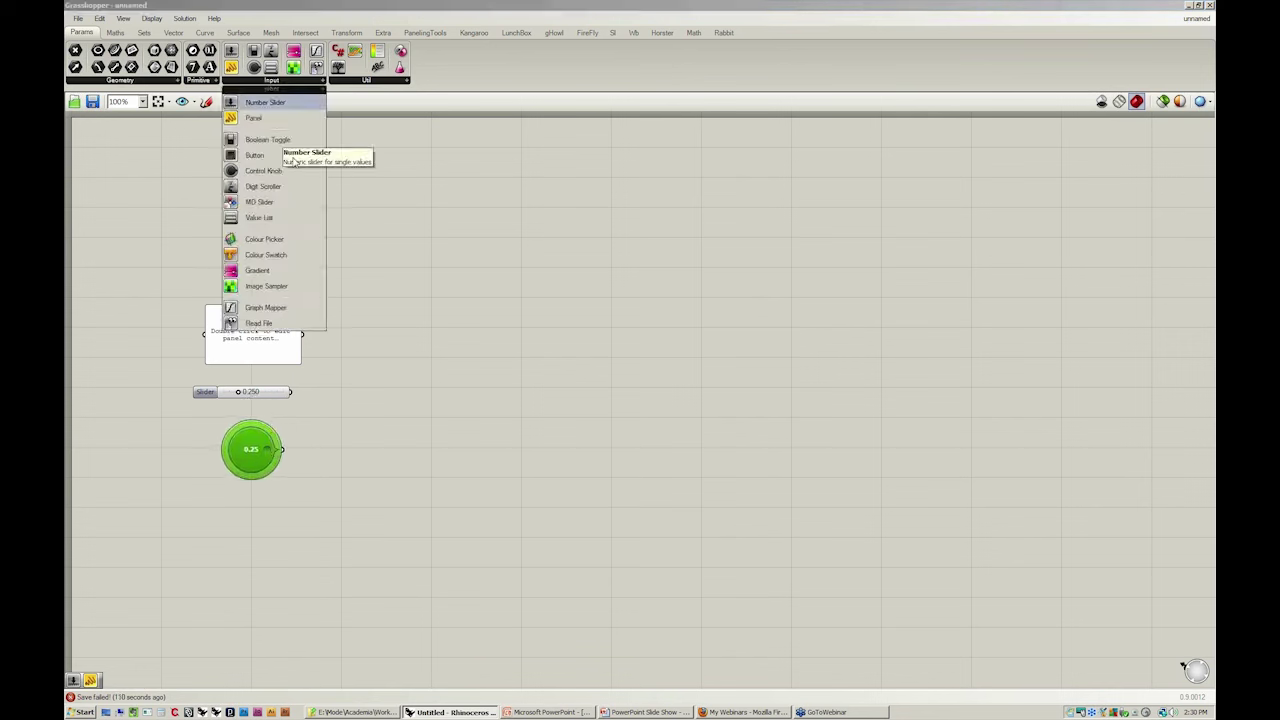
click(250, 511)
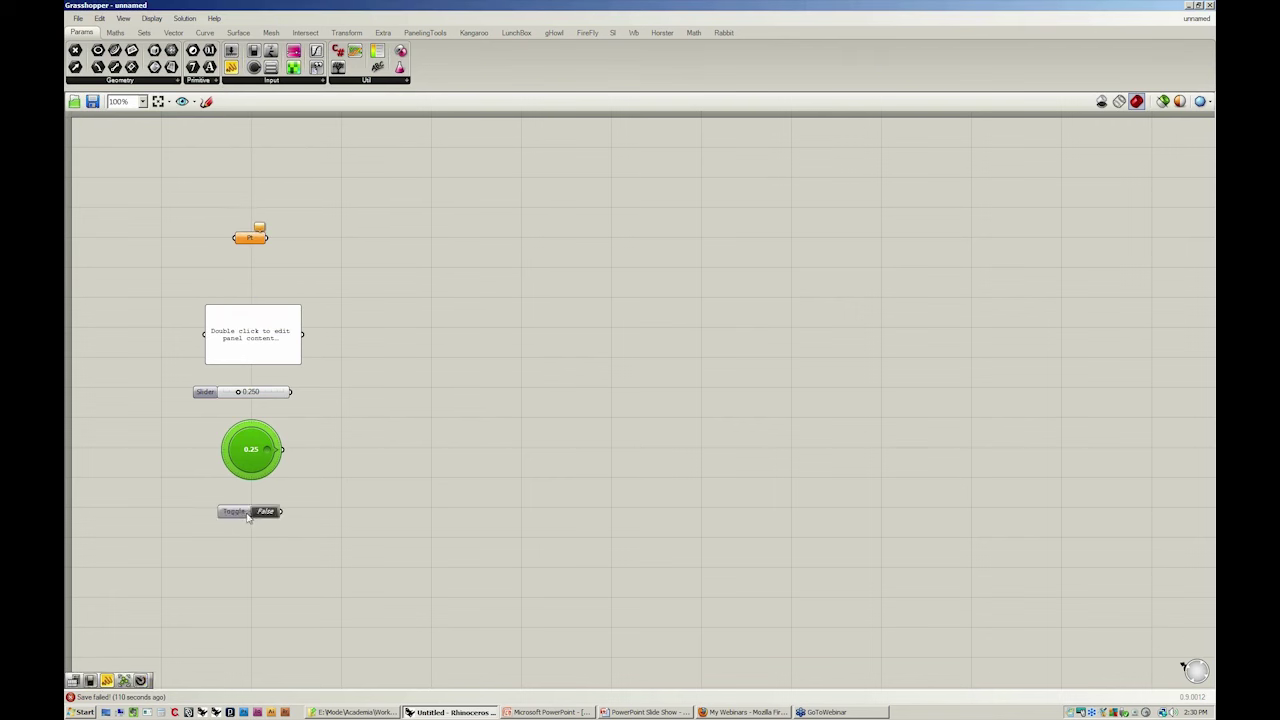
double_click(264, 512)
double_click(264, 512)
click(300, 524)
- Browse the Curve tab's utility, spline, primitive and analysis groups
click(202, 33)
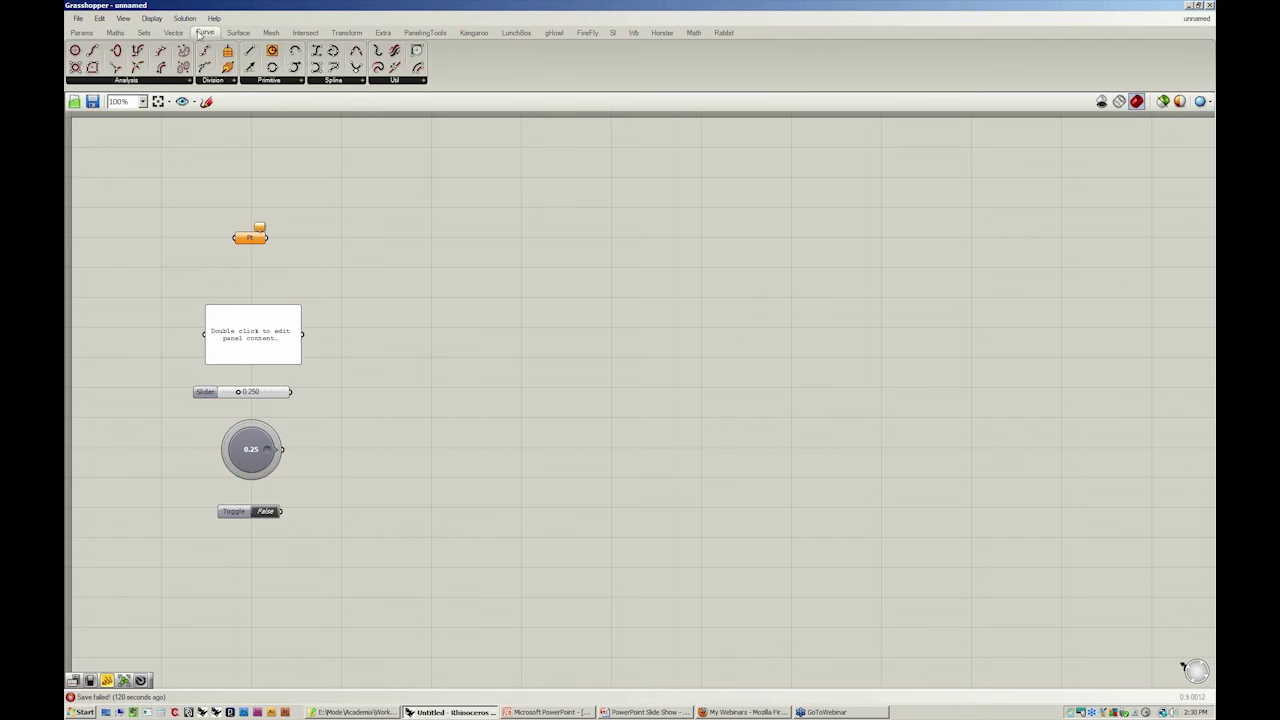
click(417, 80)
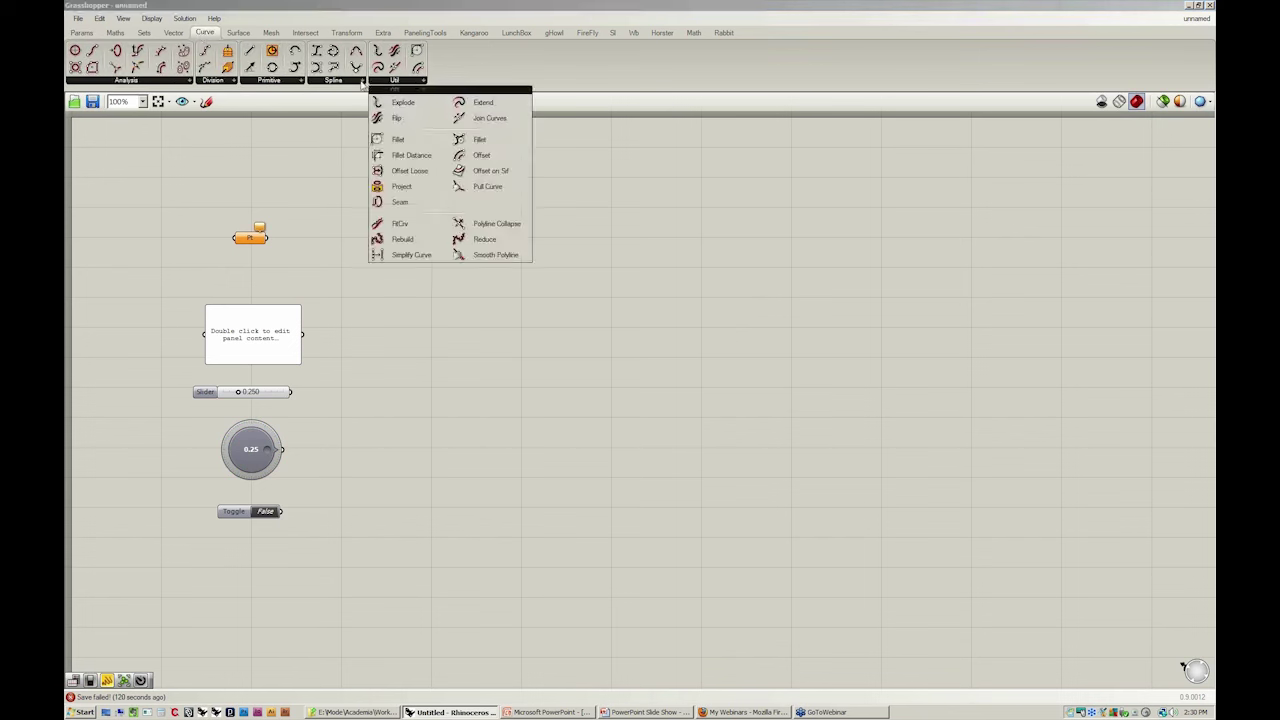
click(326, 80)
click(298, 80)
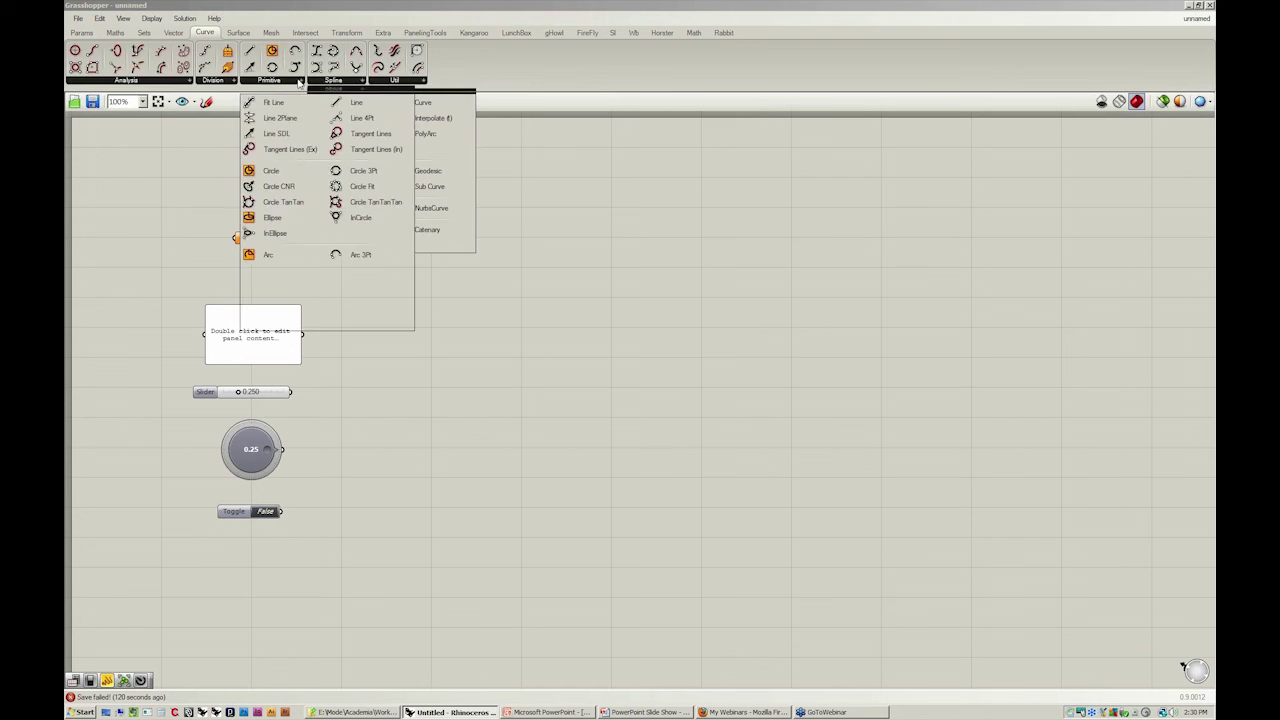
click(172, 82)
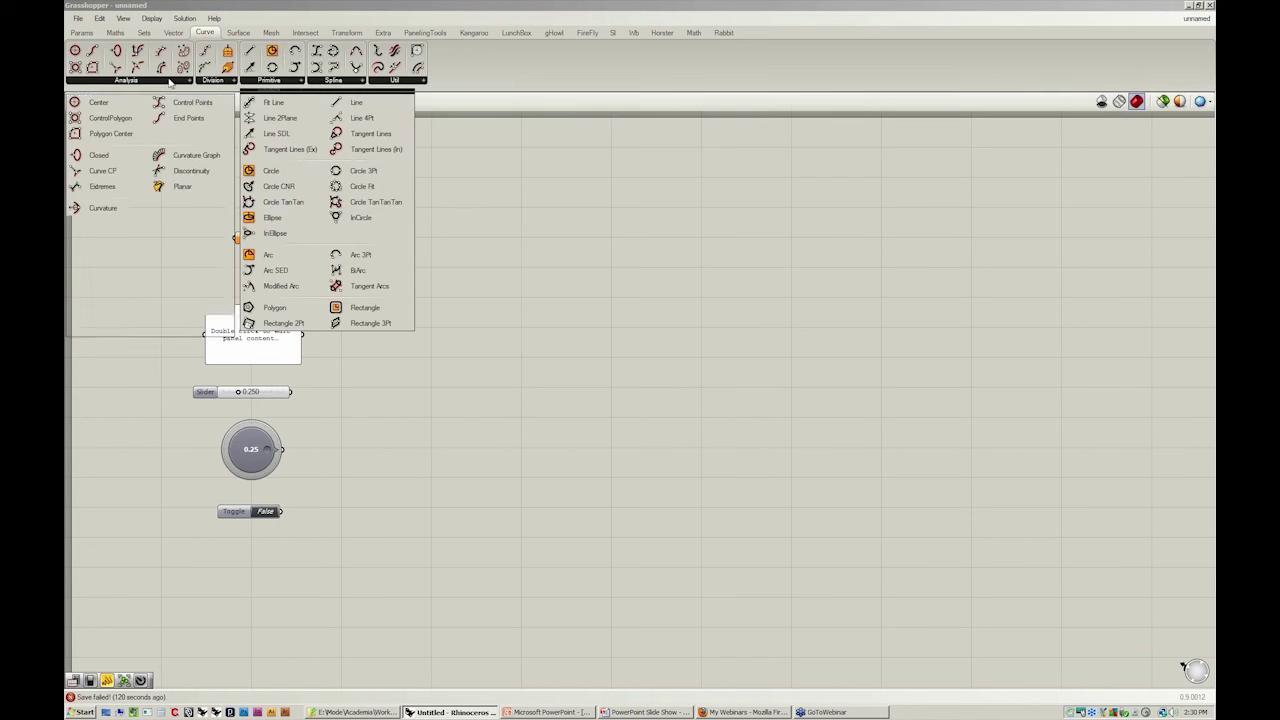
click(236, 33)
- Step through the Surface, Vector, Sets and Maths tabs
click(236, 33)
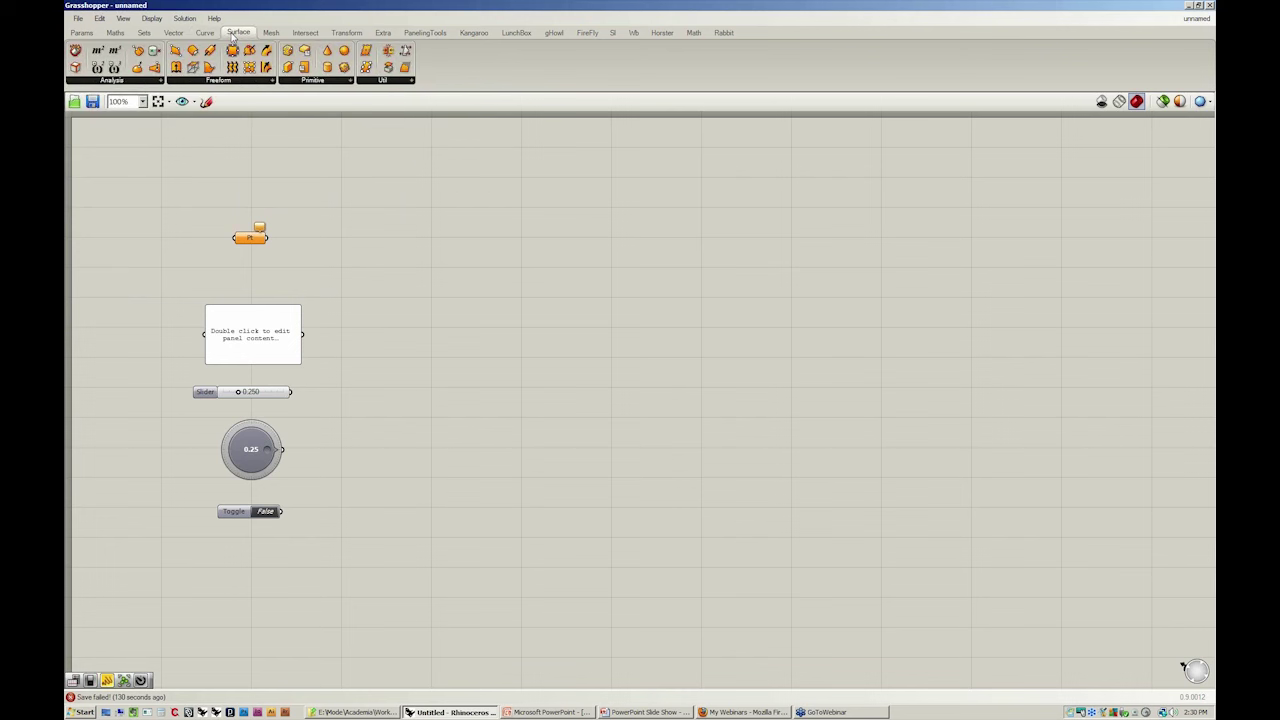
click(174, 33)
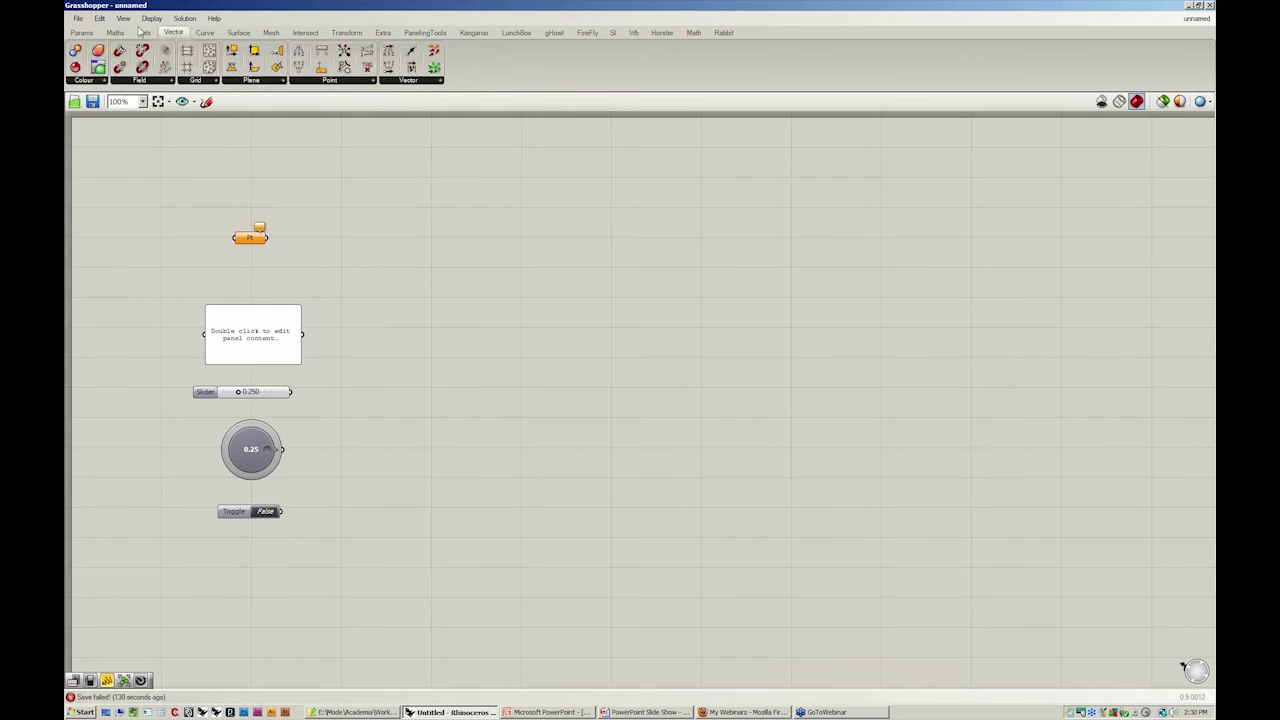
click(144, 33)
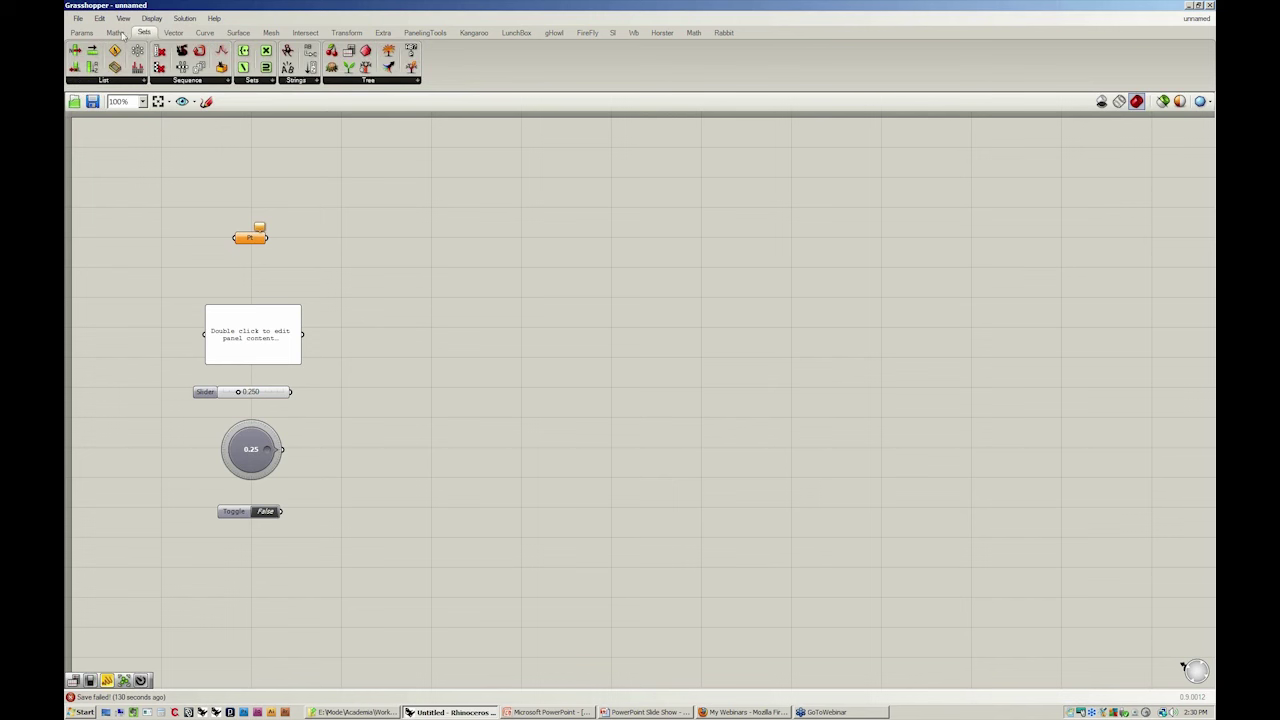
click(114, 33)
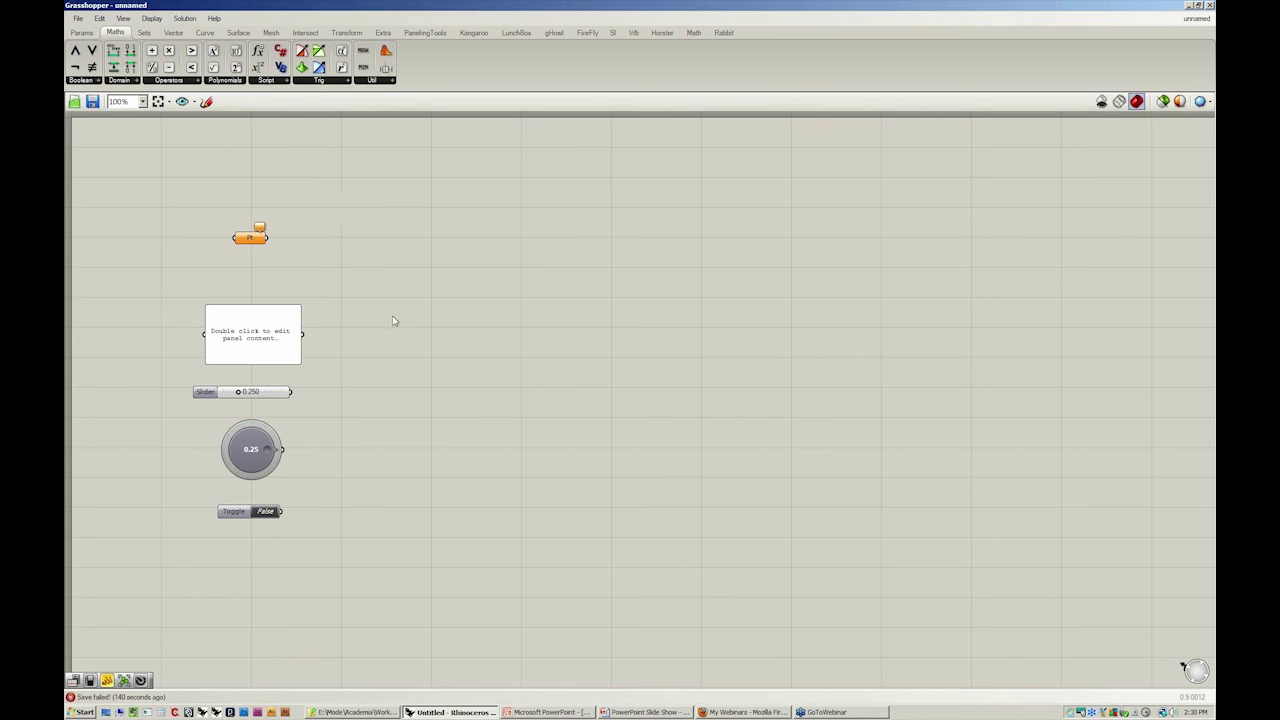
- Drag the Pt parameter about 30 pixels down toward the panel
drag(256, 240, 256, 270)
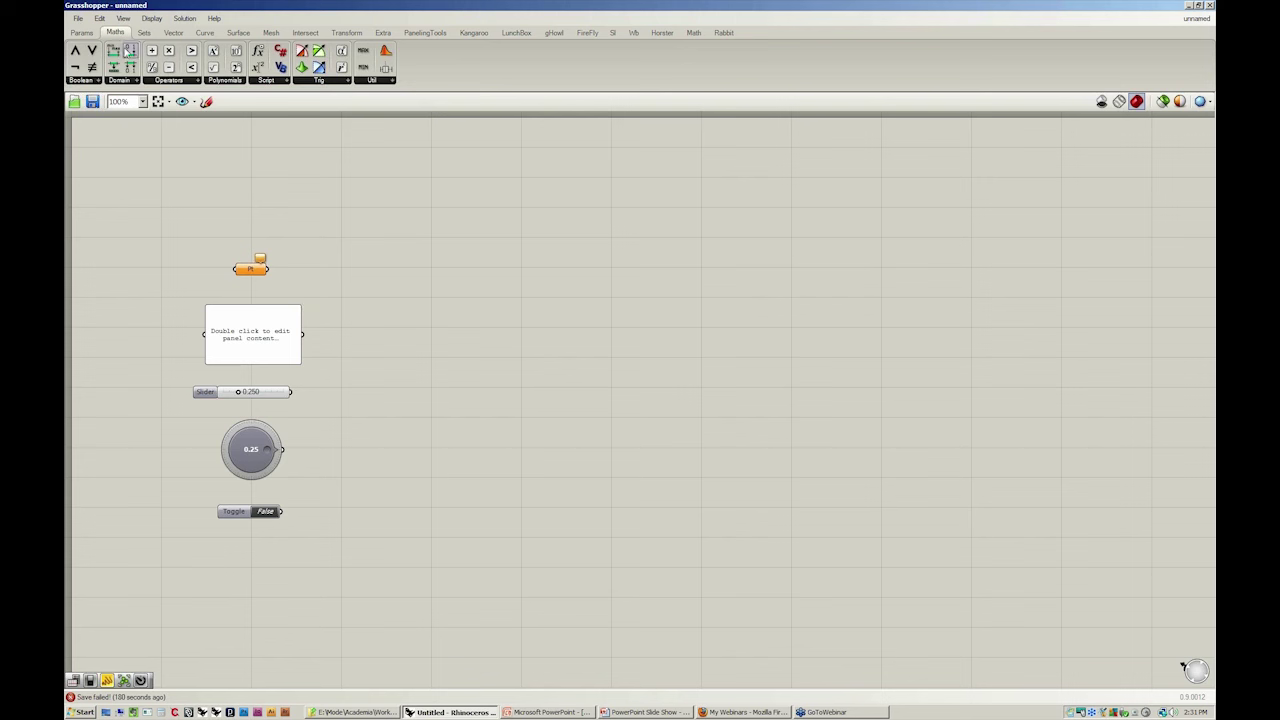
- Delete the Pt parameter, then the panel and slider, testing Ctrl+Z undo along the way
click(250, 272)
key(Delete)
drag(329, 306, 259, 408)
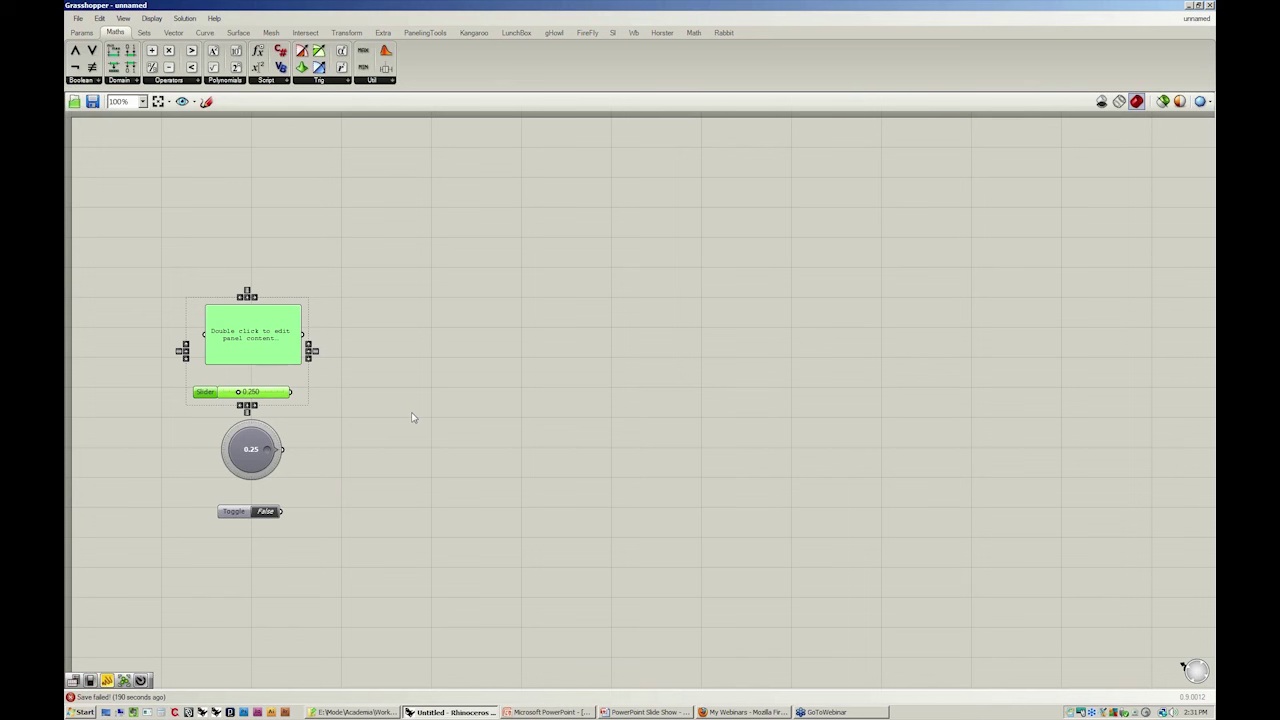
key(Delete)
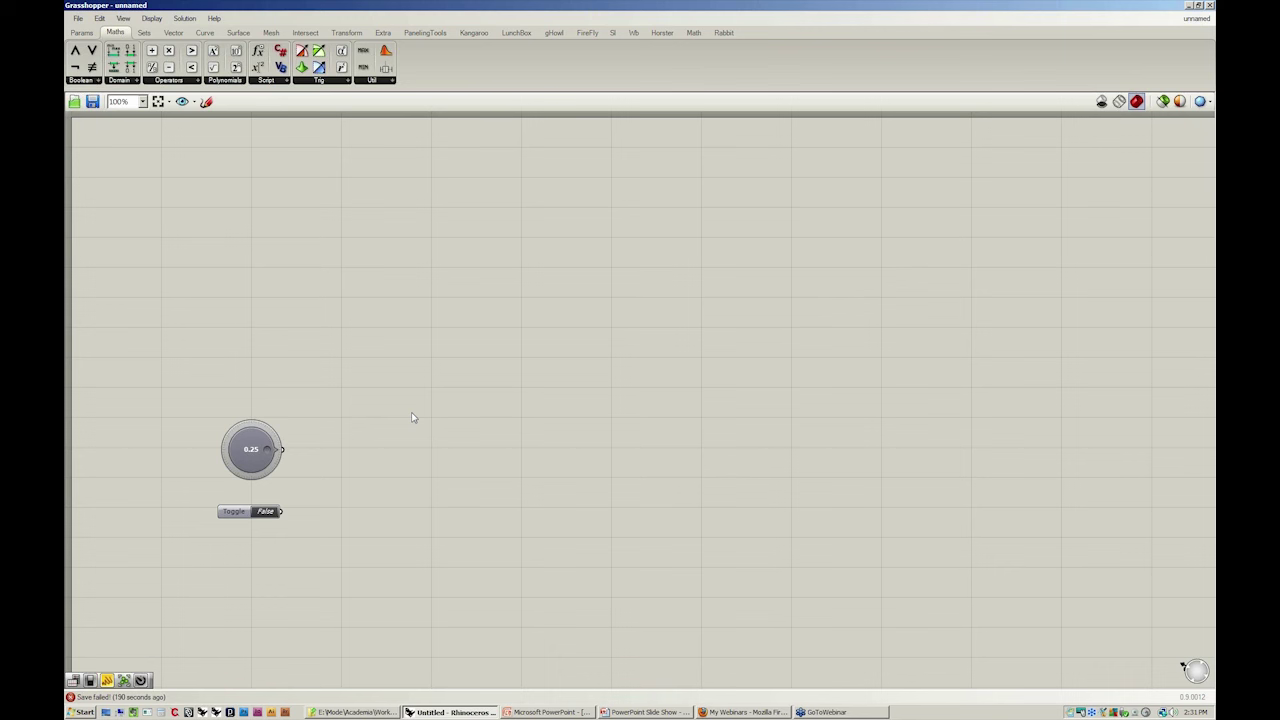
key(ctrl+z)
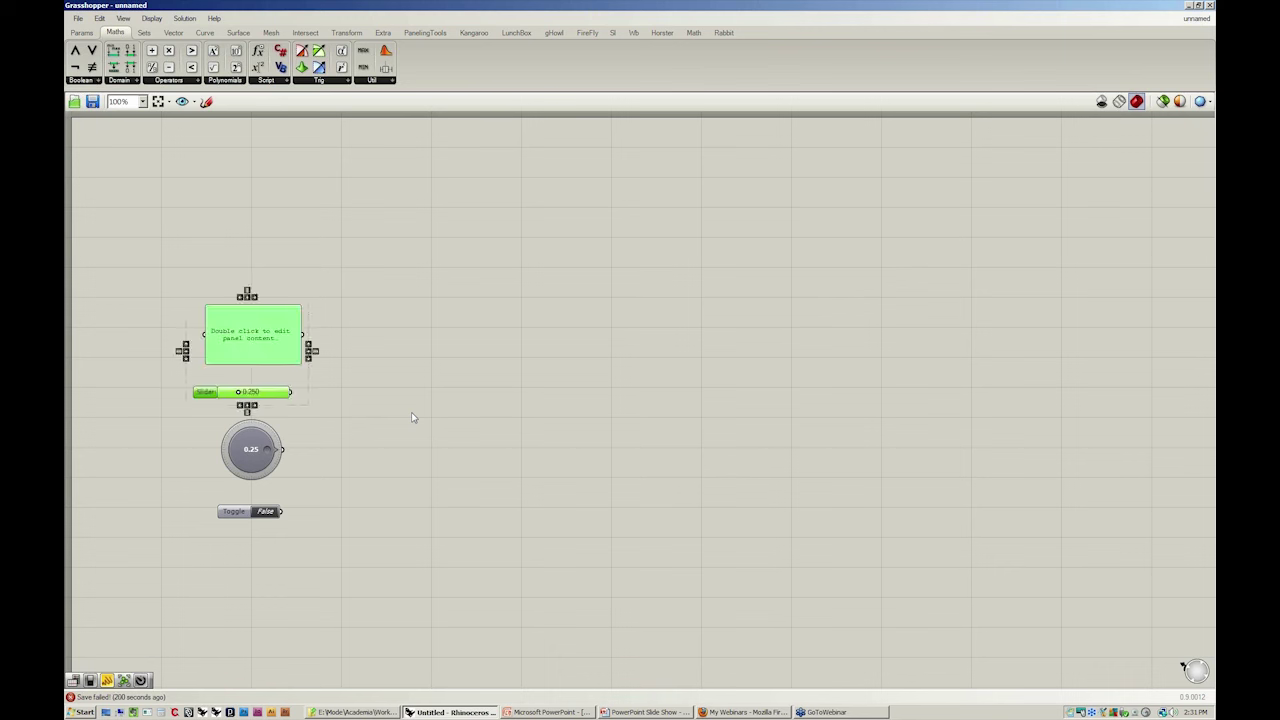
key(Delete)
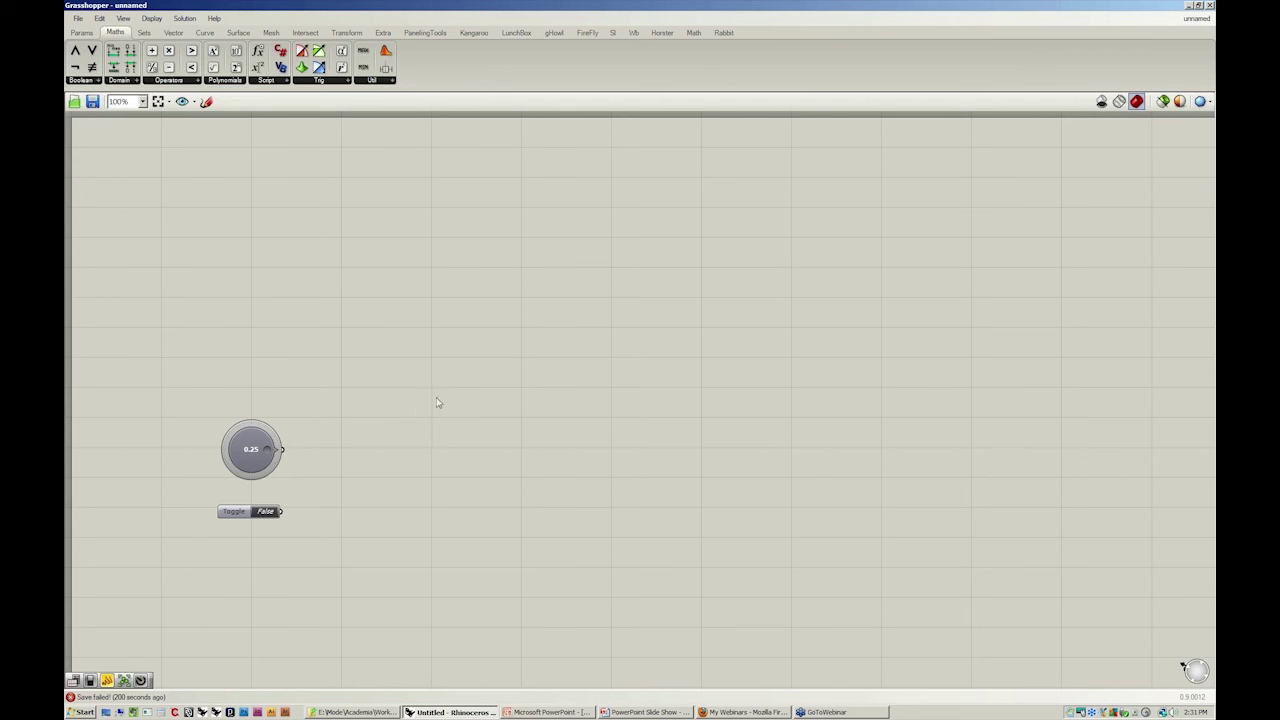
- Undo and redo the deletion via the Edit menu, then delete the knob and toggle
click(102, 22)
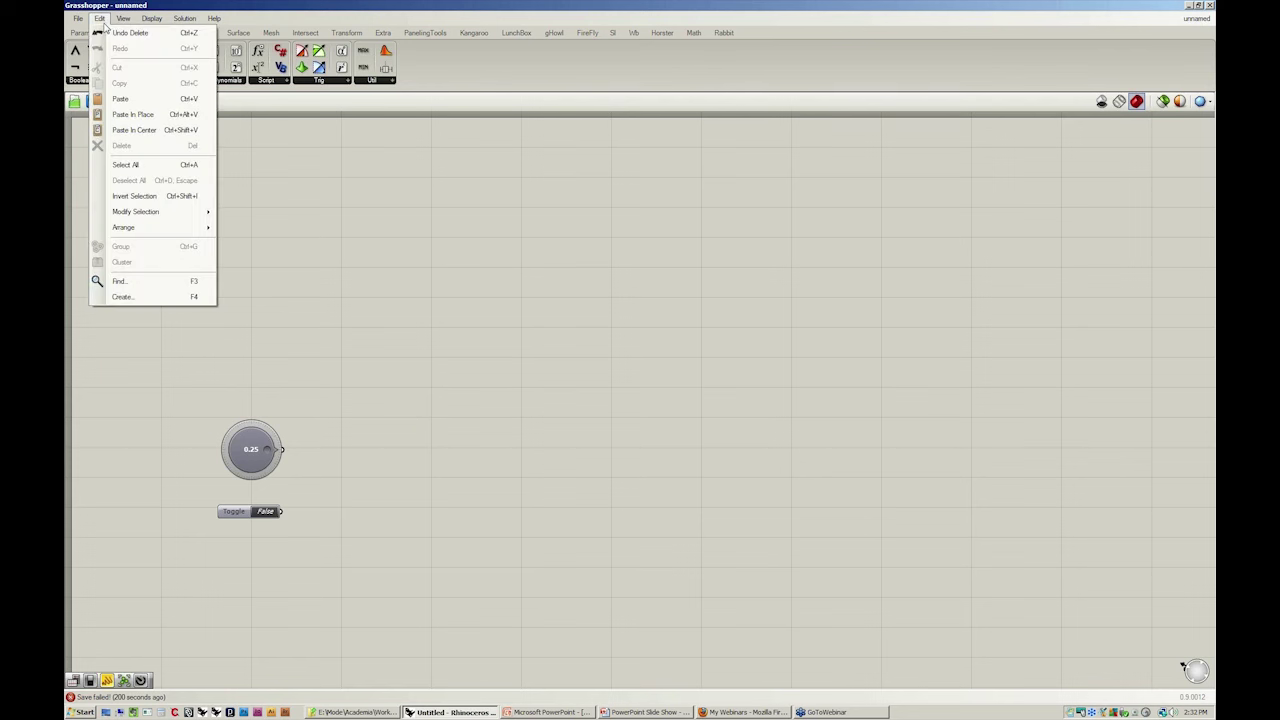
click(106, 40)
click(100, 18)
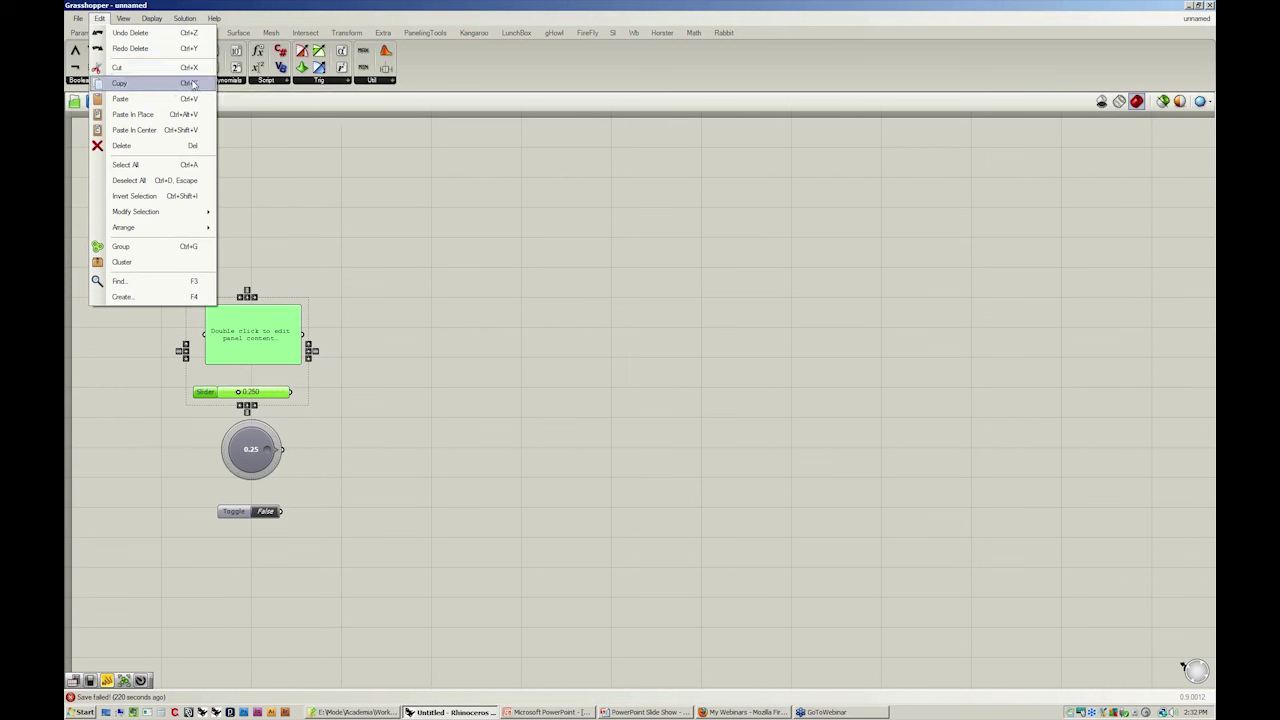
click(195, 38)
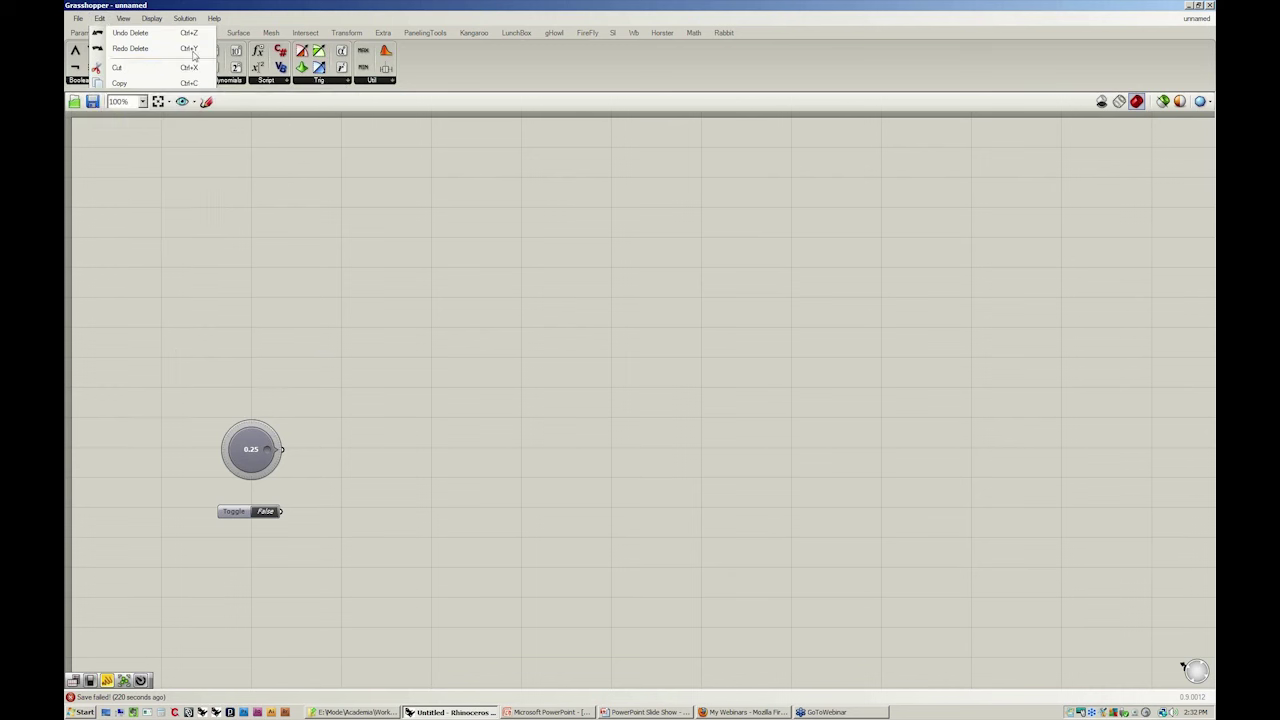
drag(358, 371, 185, 584)
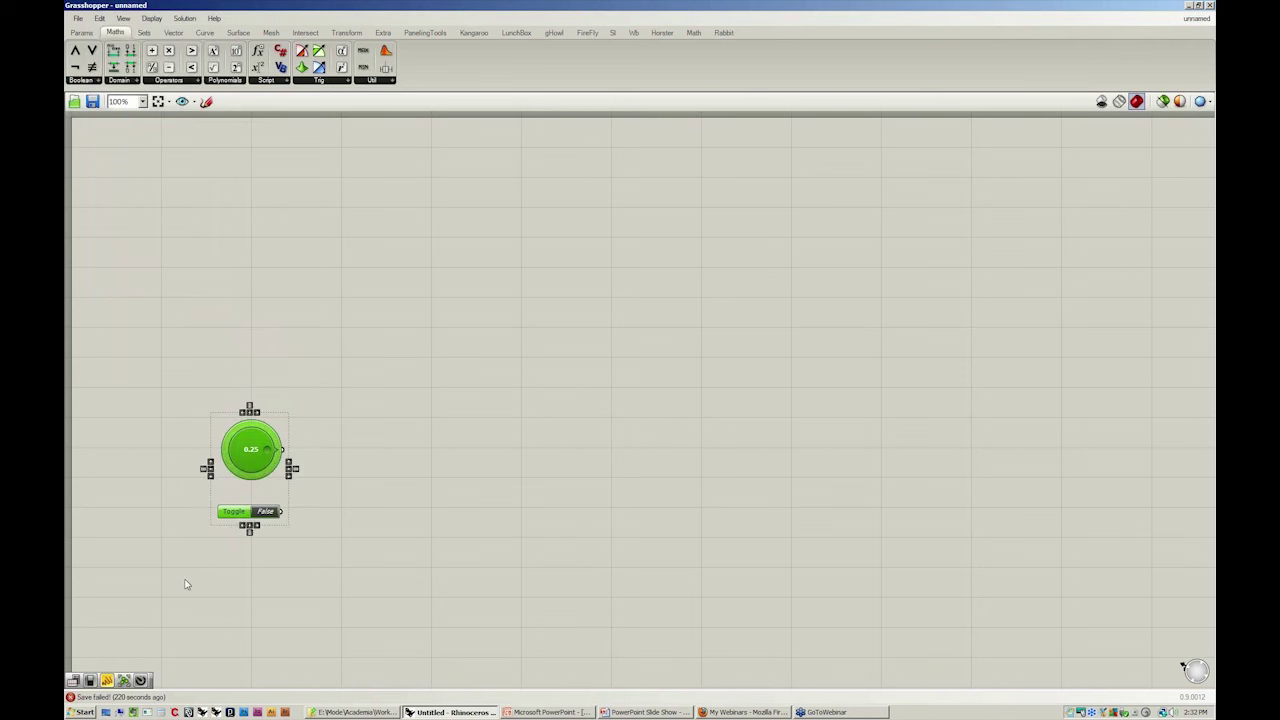
key(Delete)
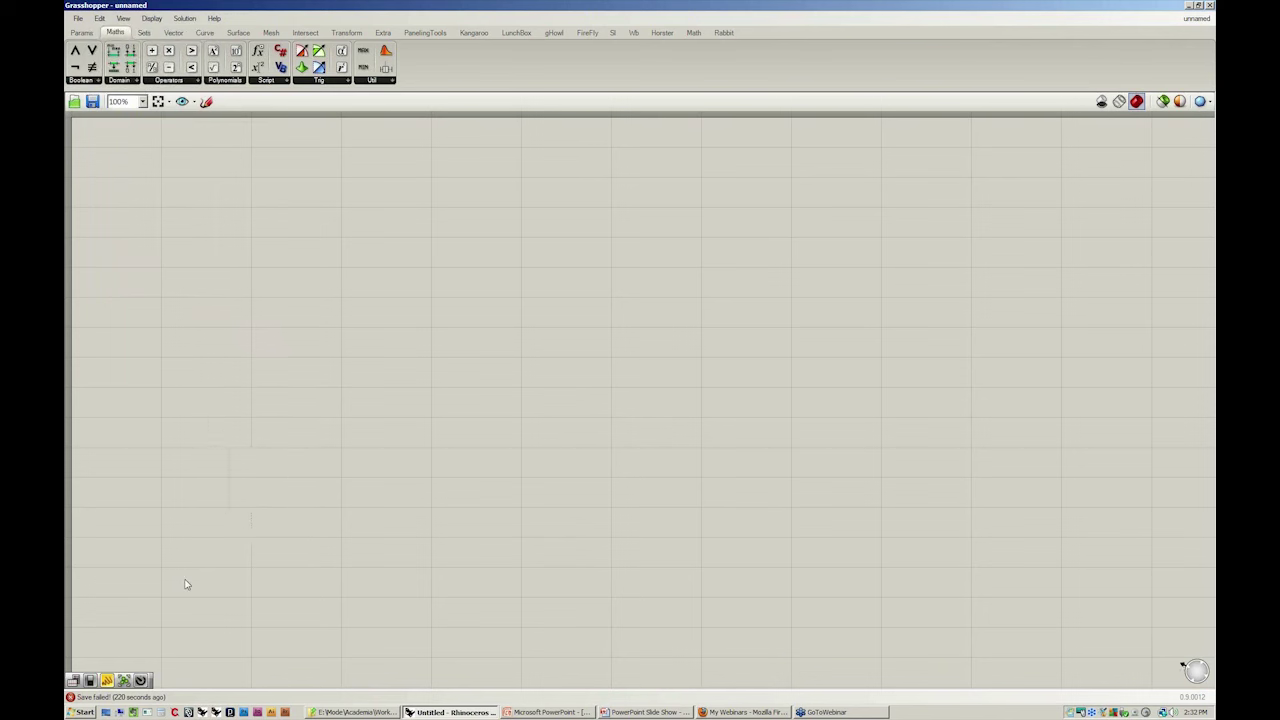
- Close the unnamed document via File > Close, answering No to saving changes
click(75, 20)
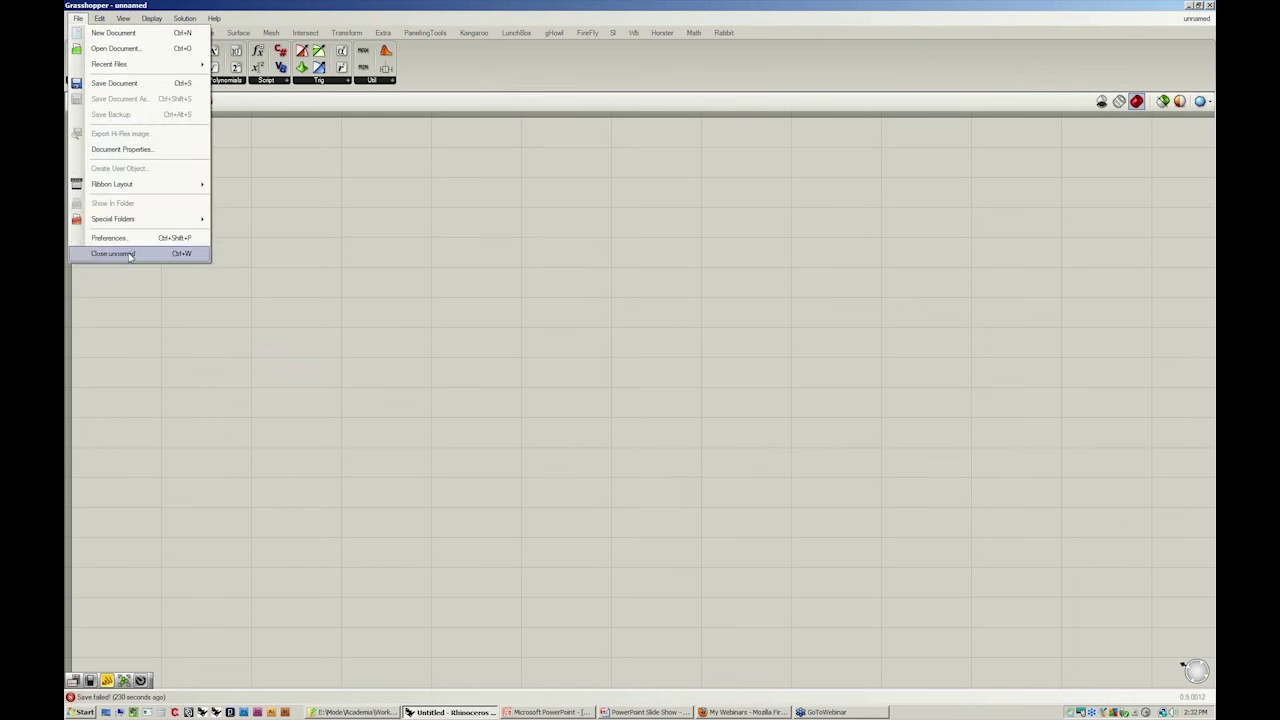
click(130, 256)
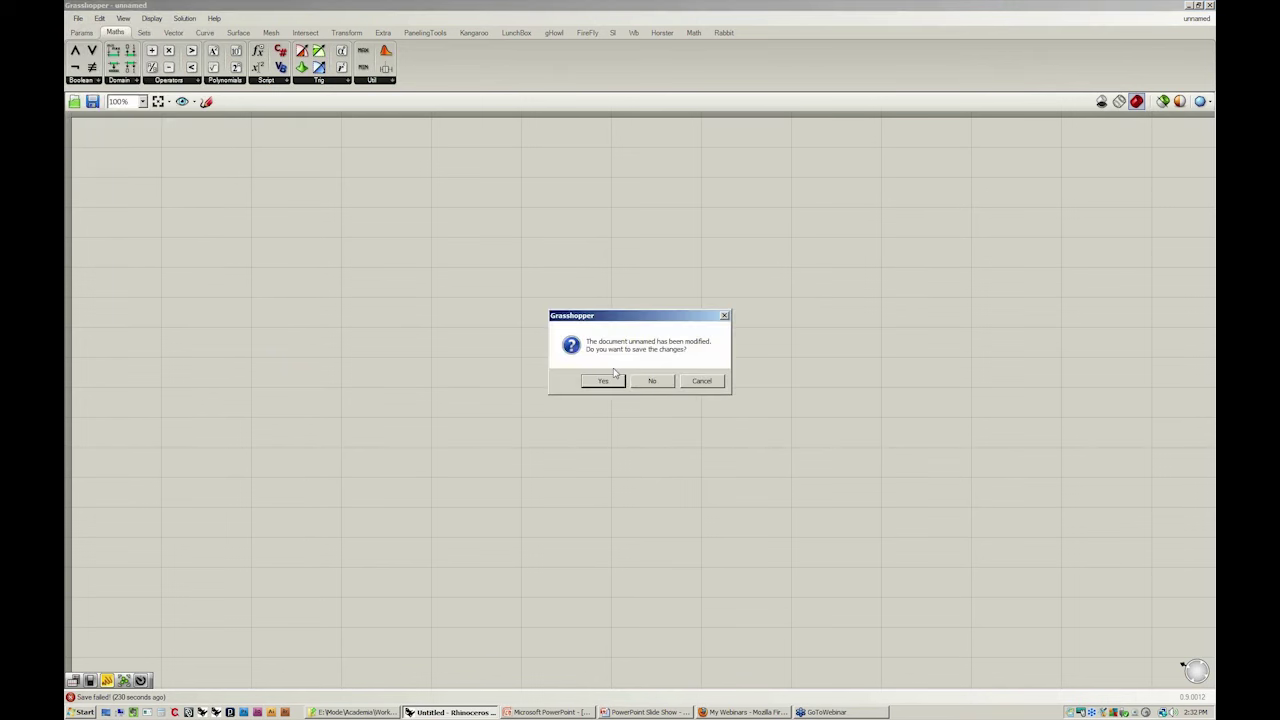
click(652, 381)
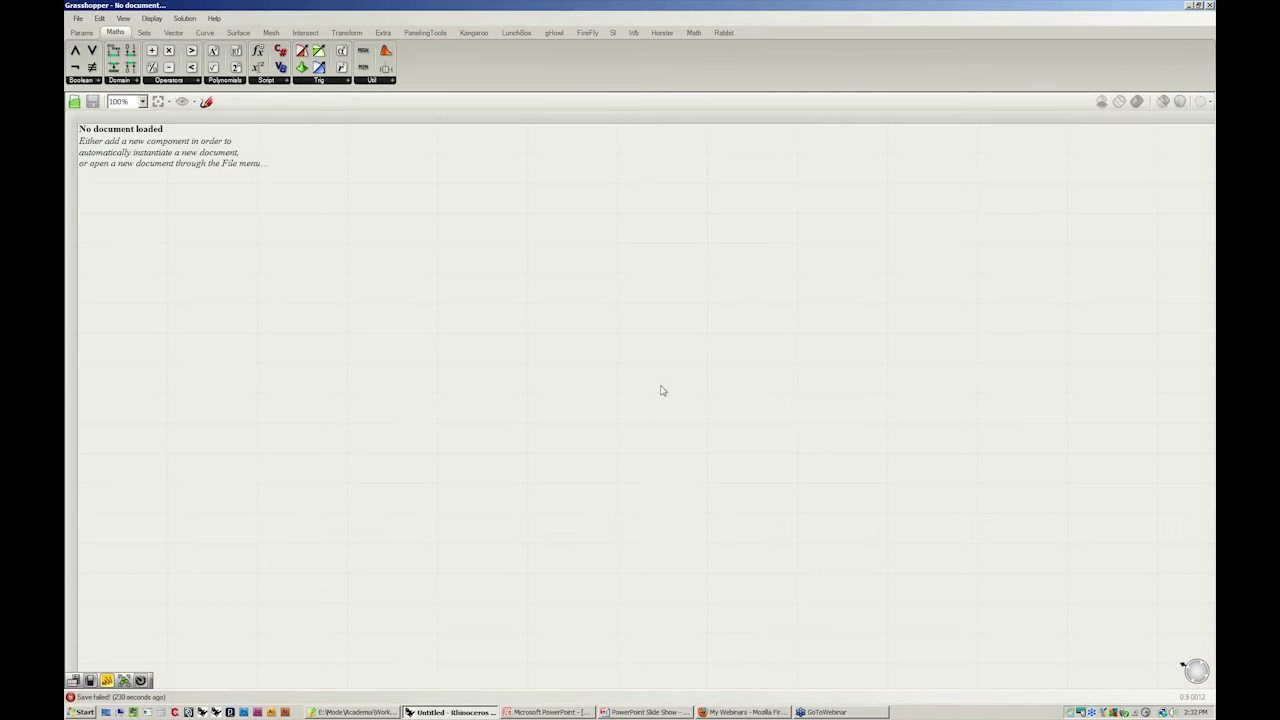